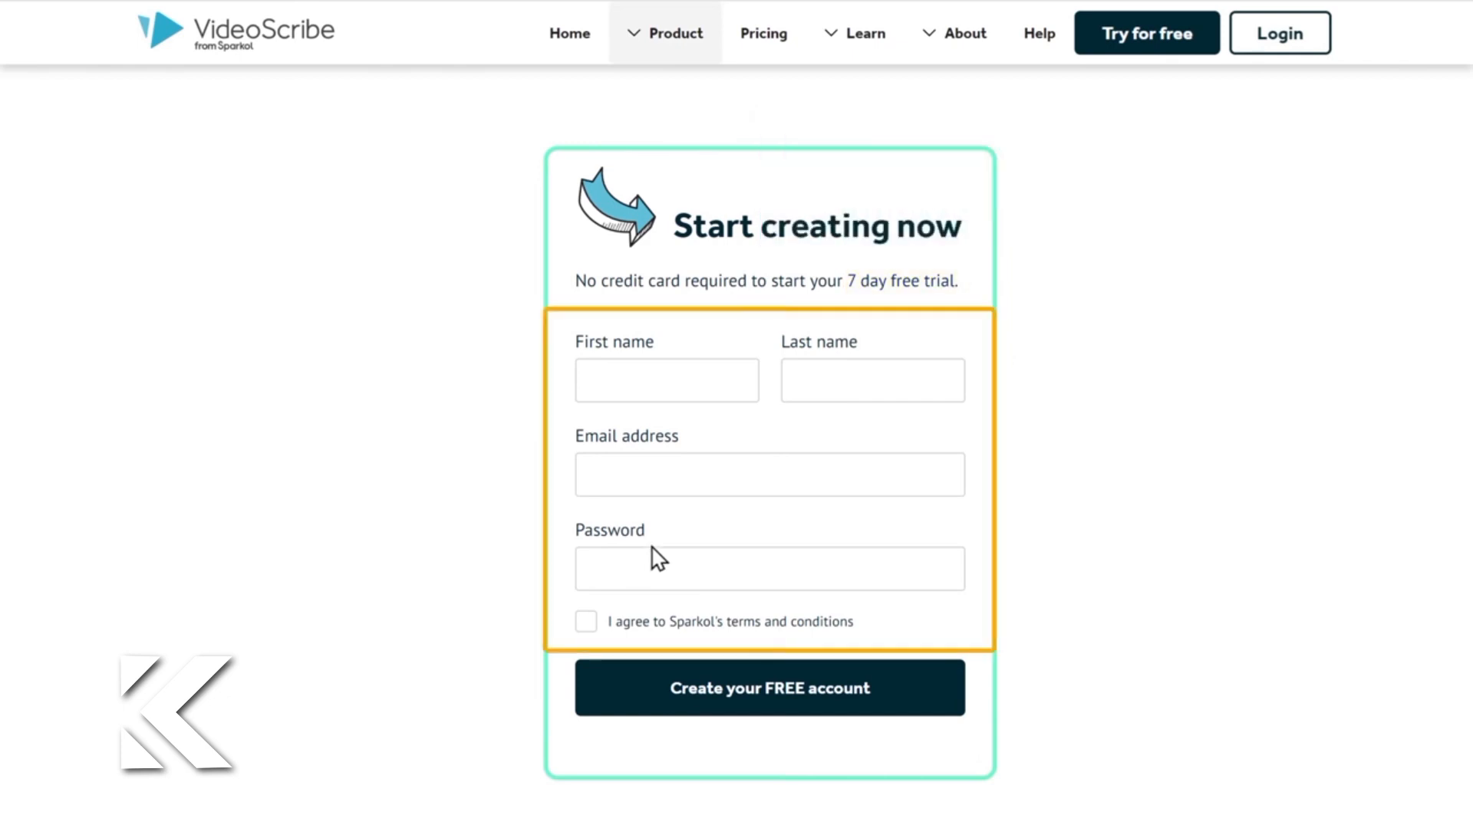
# Step: Fill in the trial sign-up form with first name, last name, email and password, agree to the terms, and create the free account
pyautogui.click(588, 380)
pyautogui.press('Tab')
pyautogui.press('Tab')
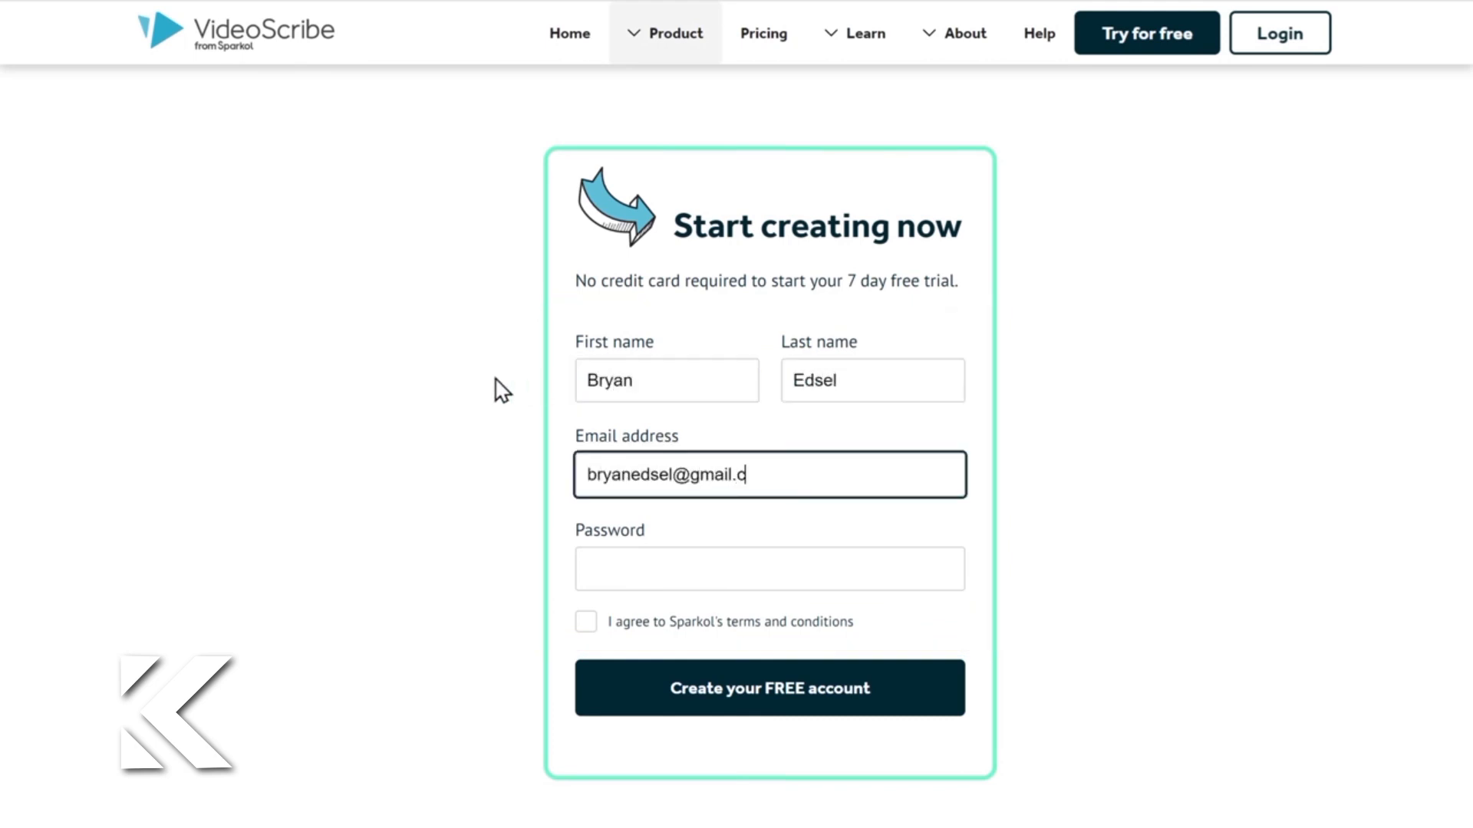
pyautogui.press('Tab')
pyautogui.write('••••')
pyautogui.click(495, 379)
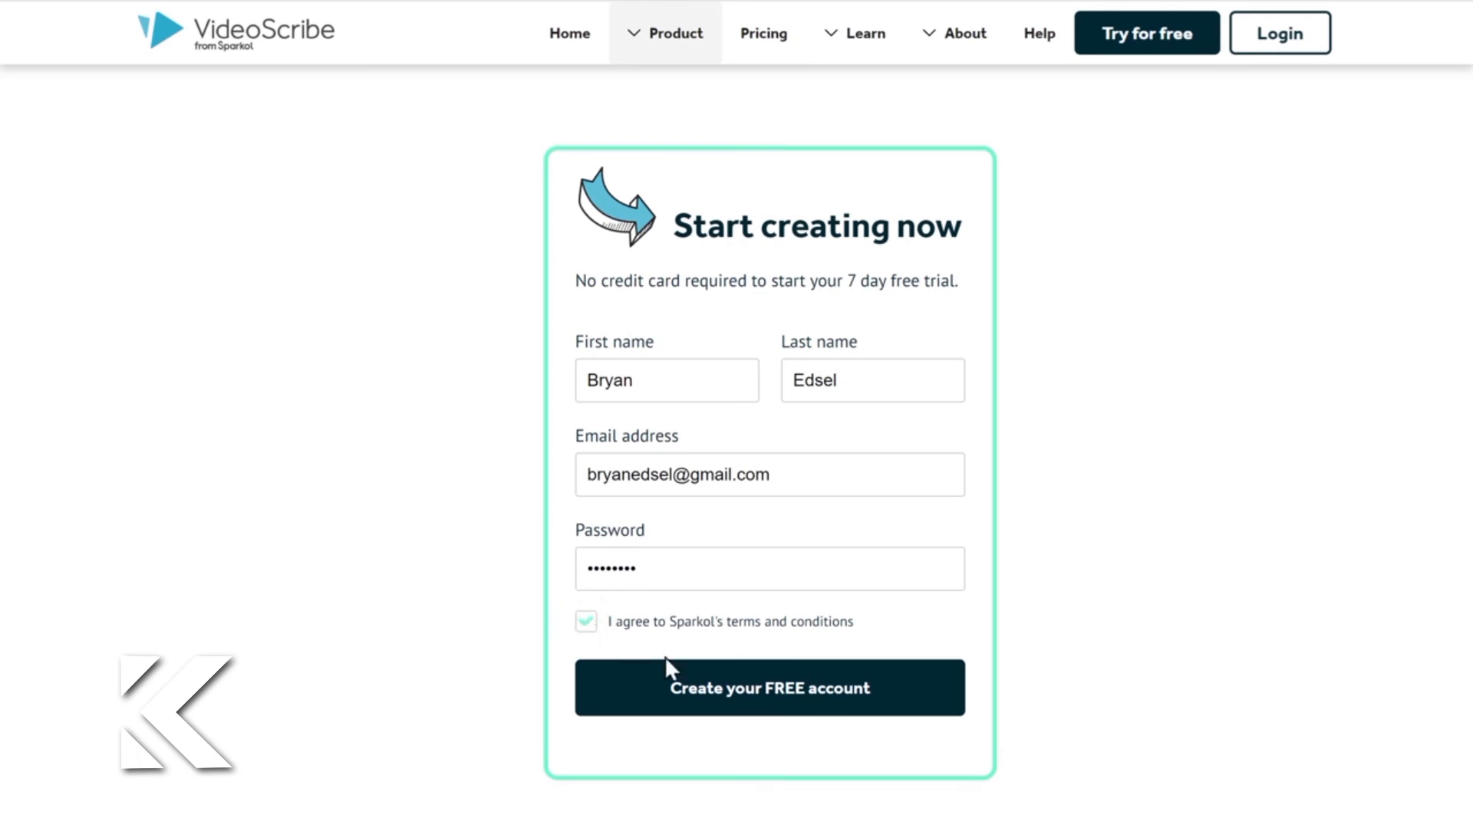
pyautogui.click(767, 702)
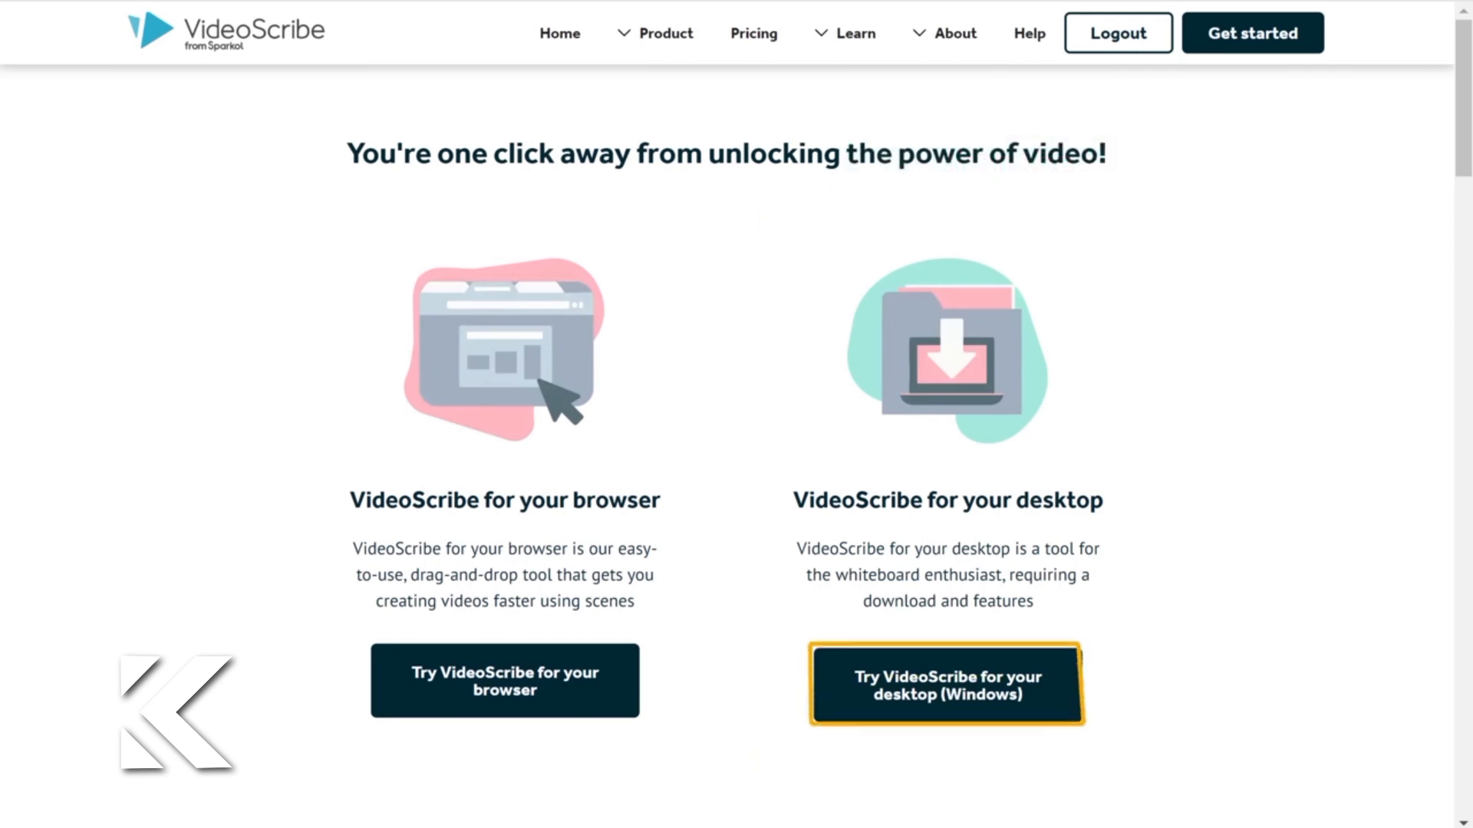
# Step: Download VideoScribe for the Windows desktop and install it from VideoScribe.msi in the default folder
pyautogui.click(956, 706)
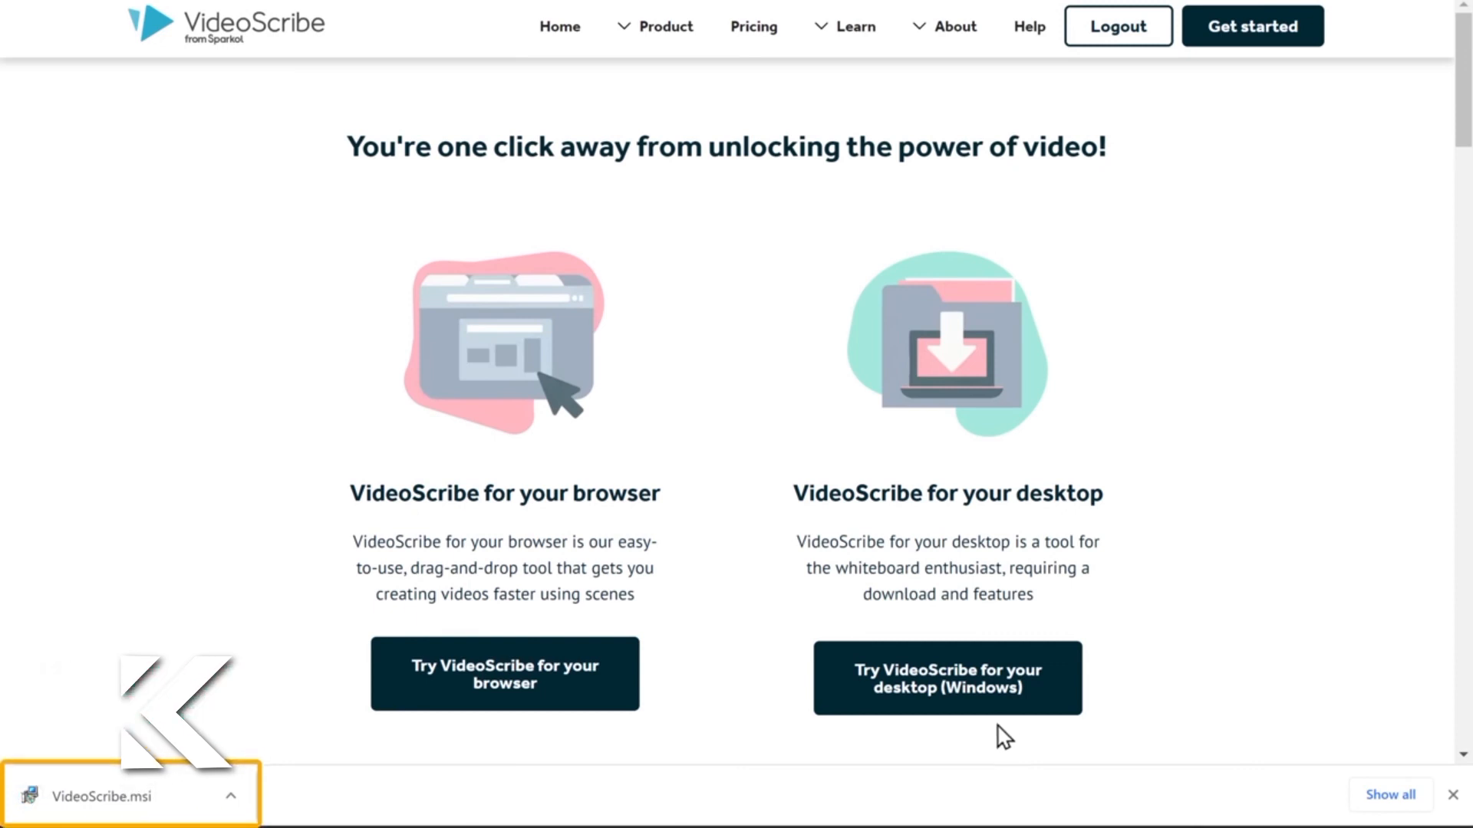
pyautogui.click(104, 801)
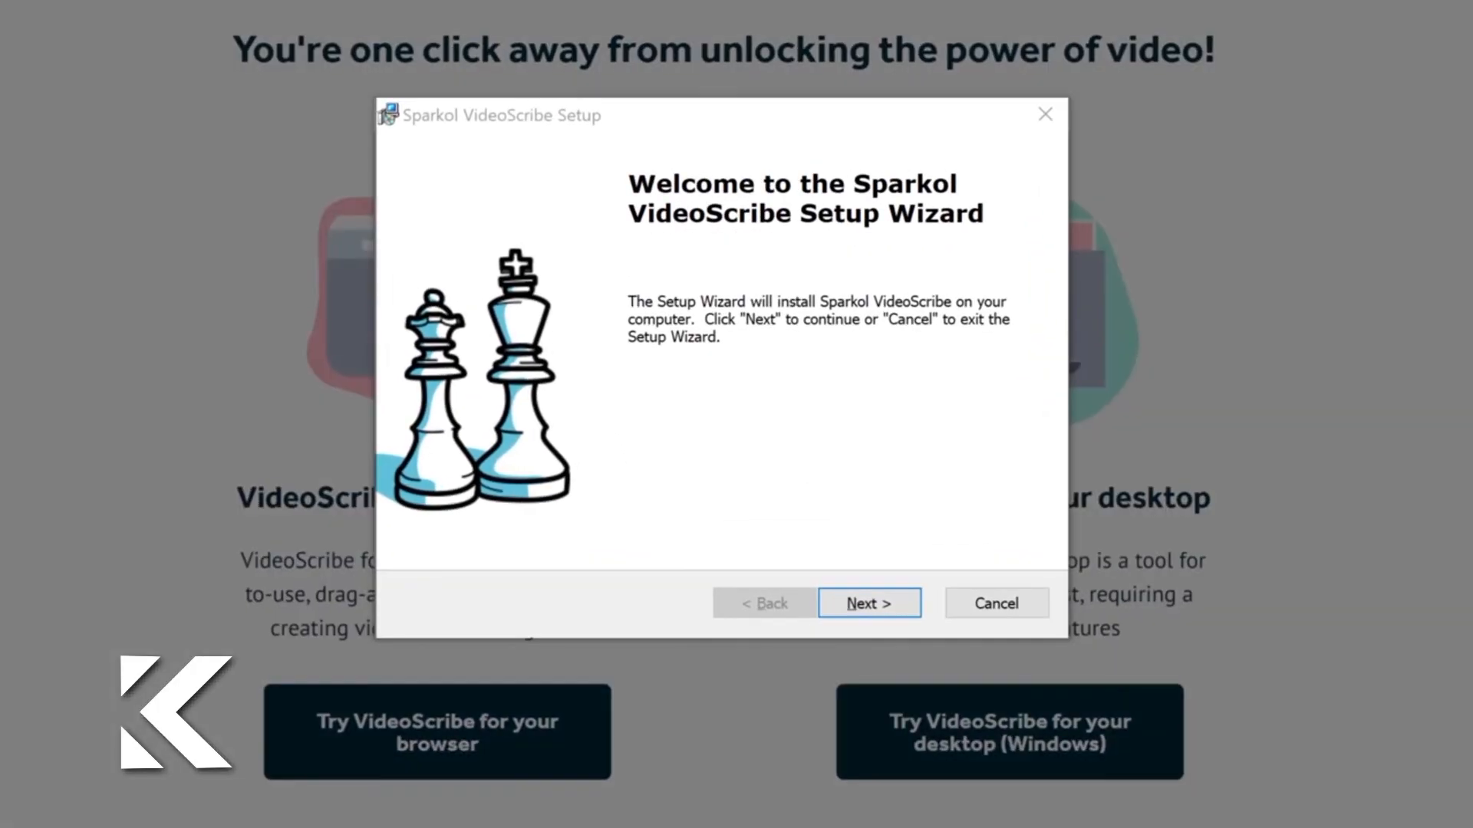
pyautogui.click(865, 612)
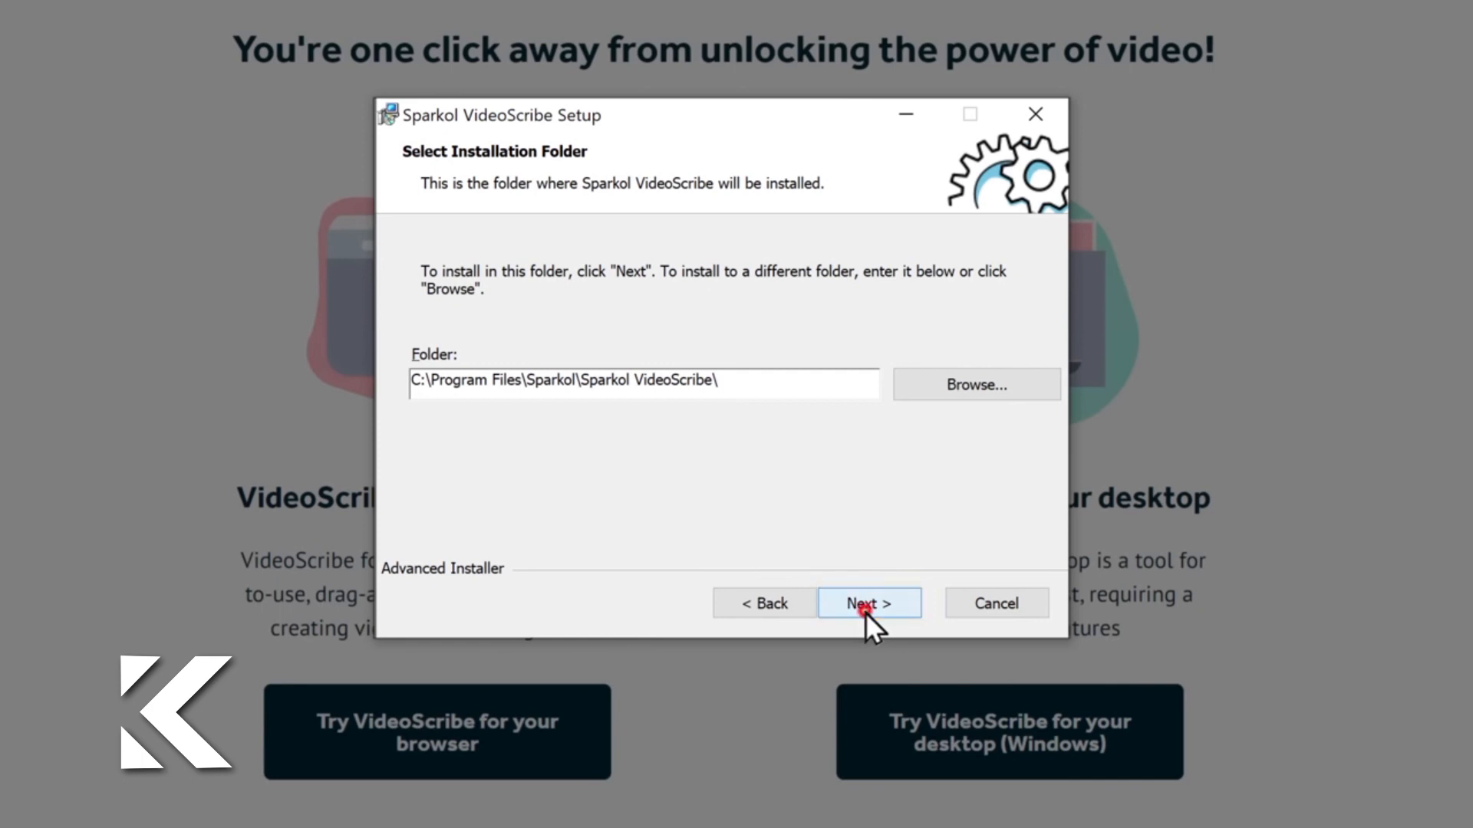
pyautogui.click(865, 612)
pyautogui.click(866, 612)
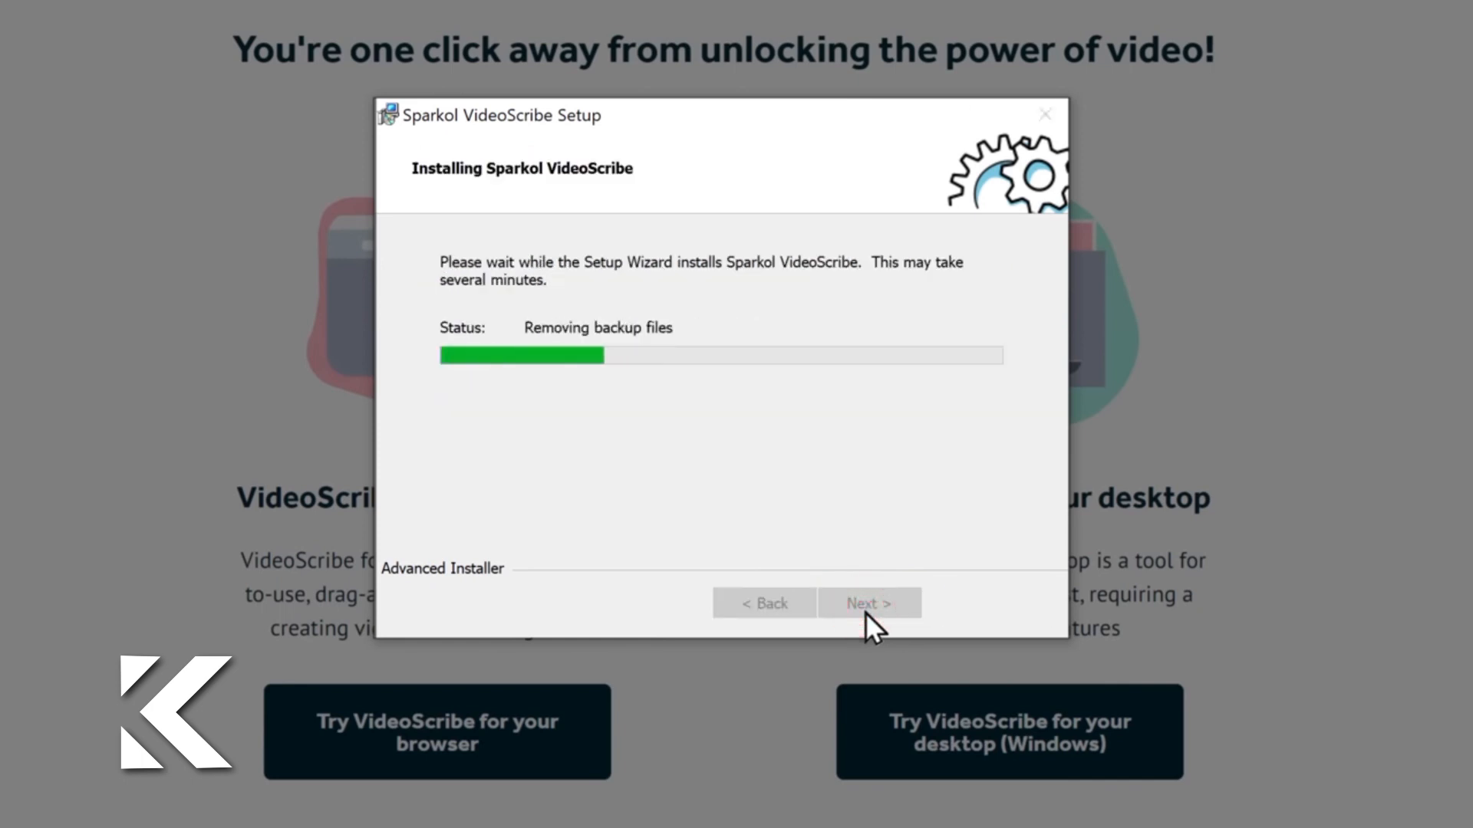
pyautogui.click(865, 612)
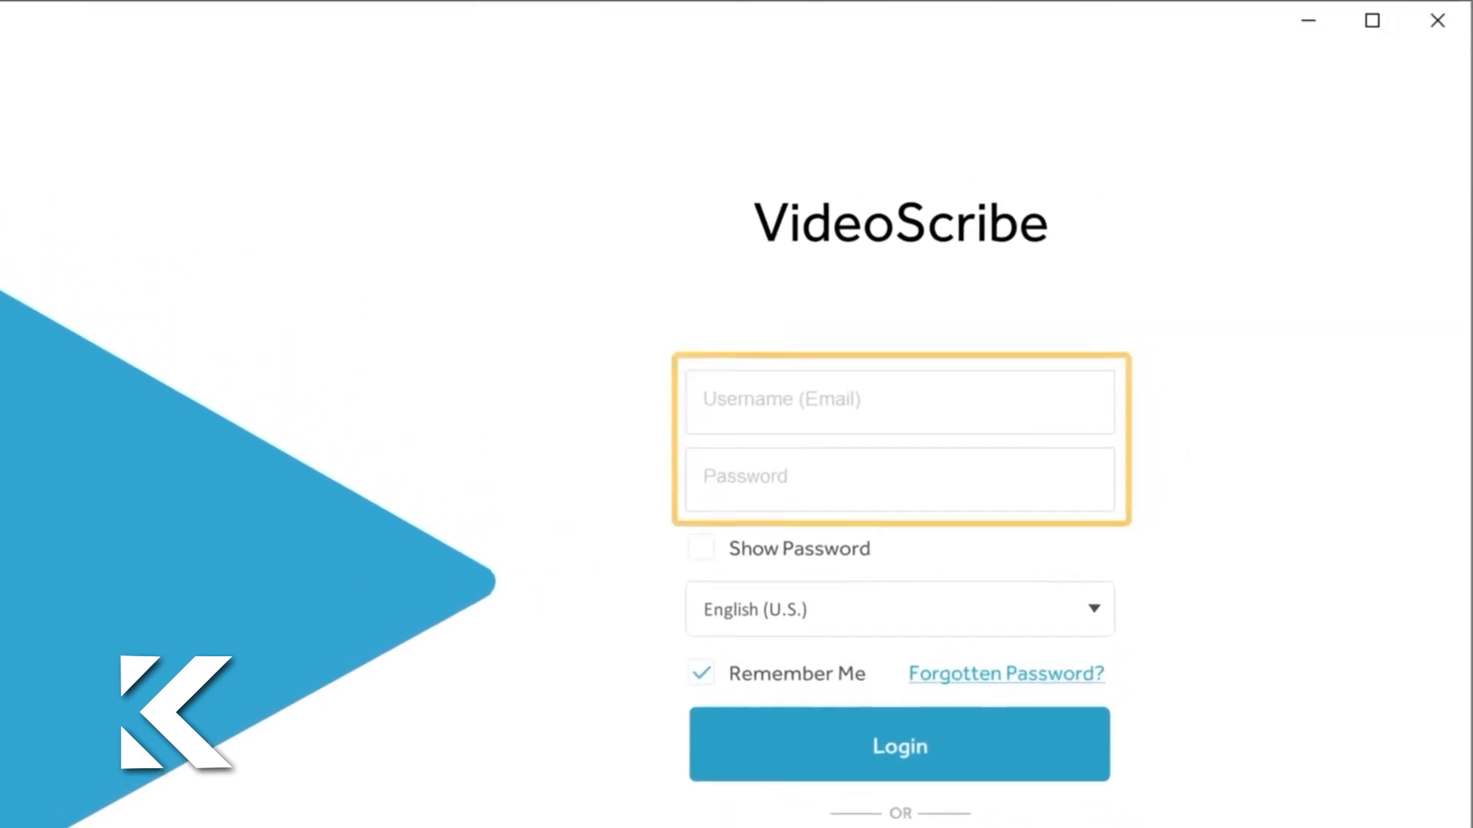
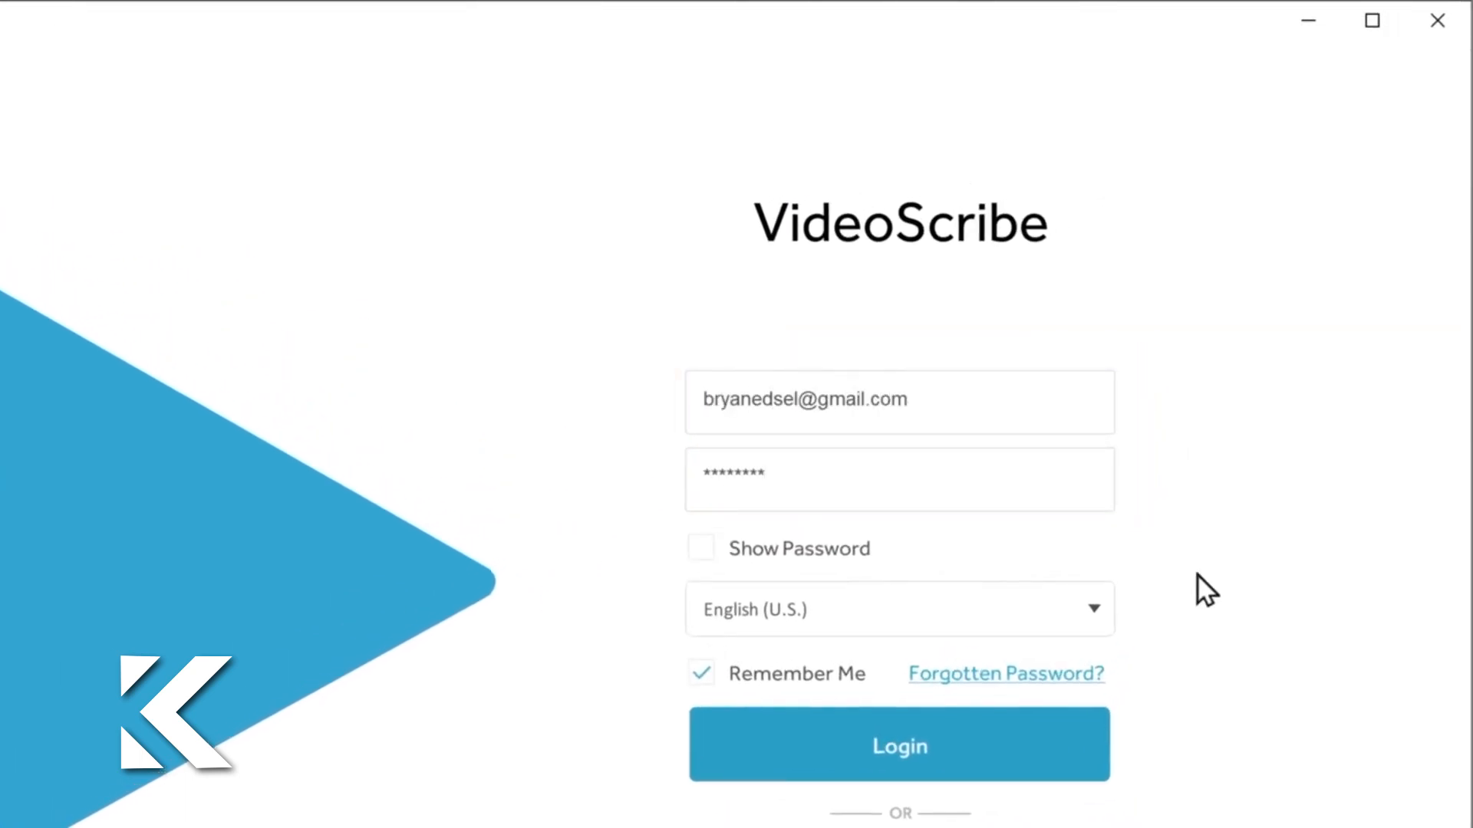
# Step: Log in to the VideoScribe desktop app with the account email and password
pyautogui.click(902, 767)
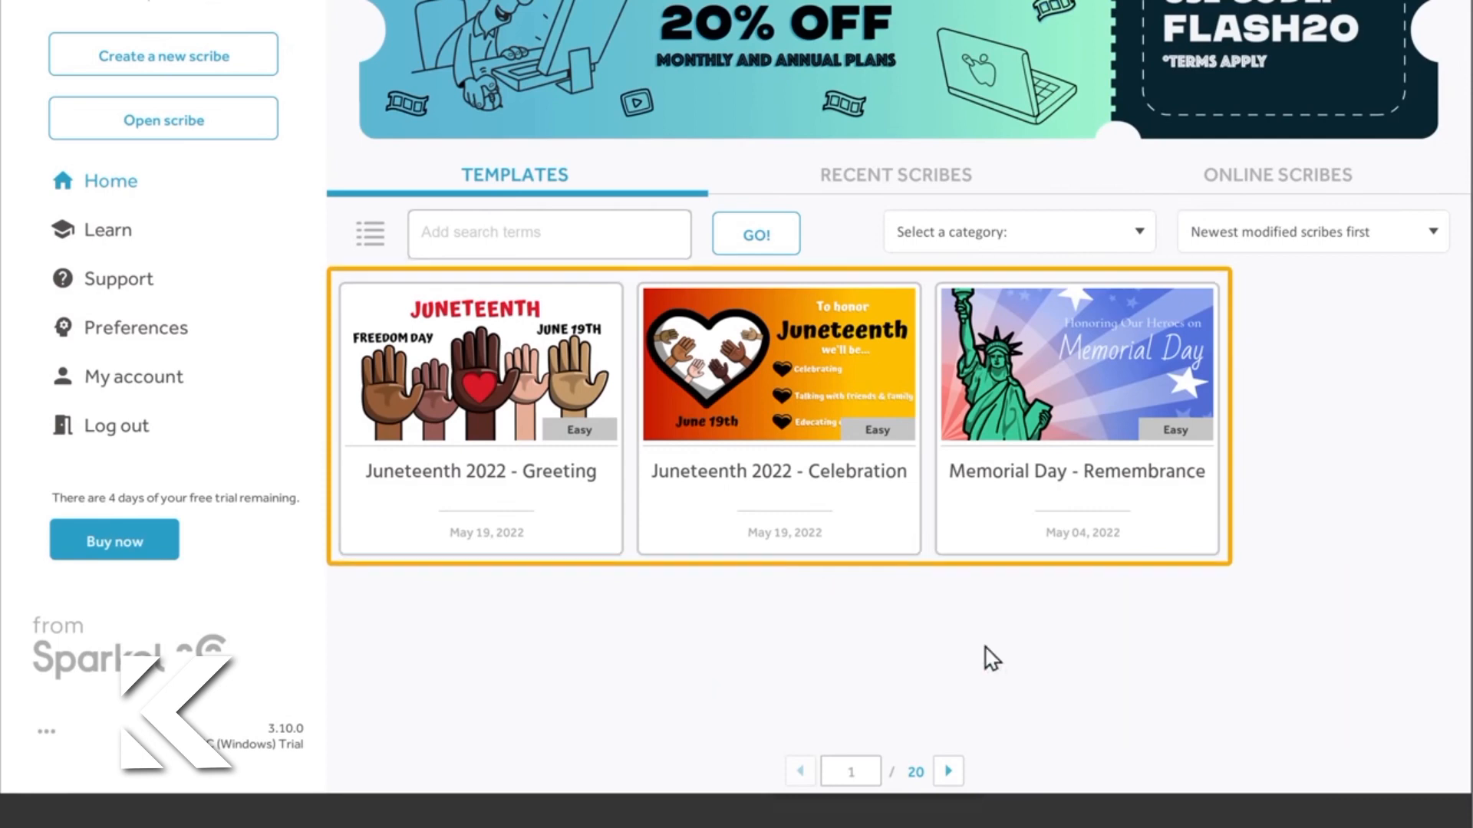
# Step: Browse further pages of the scribe templates and create a new scribe from scratch
pyautogui.click(949, 772)
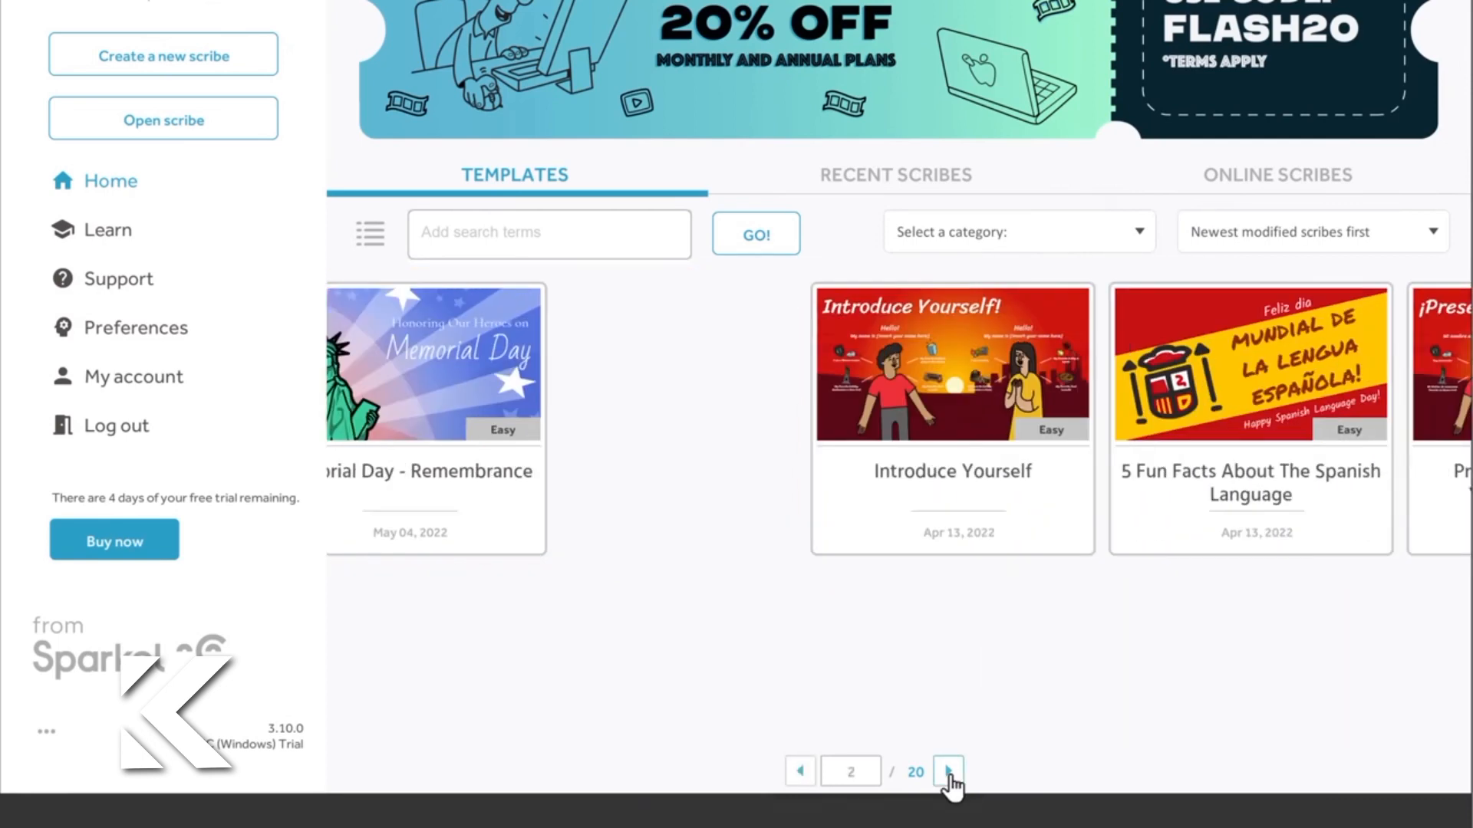
pyautogui.click(949, 773)
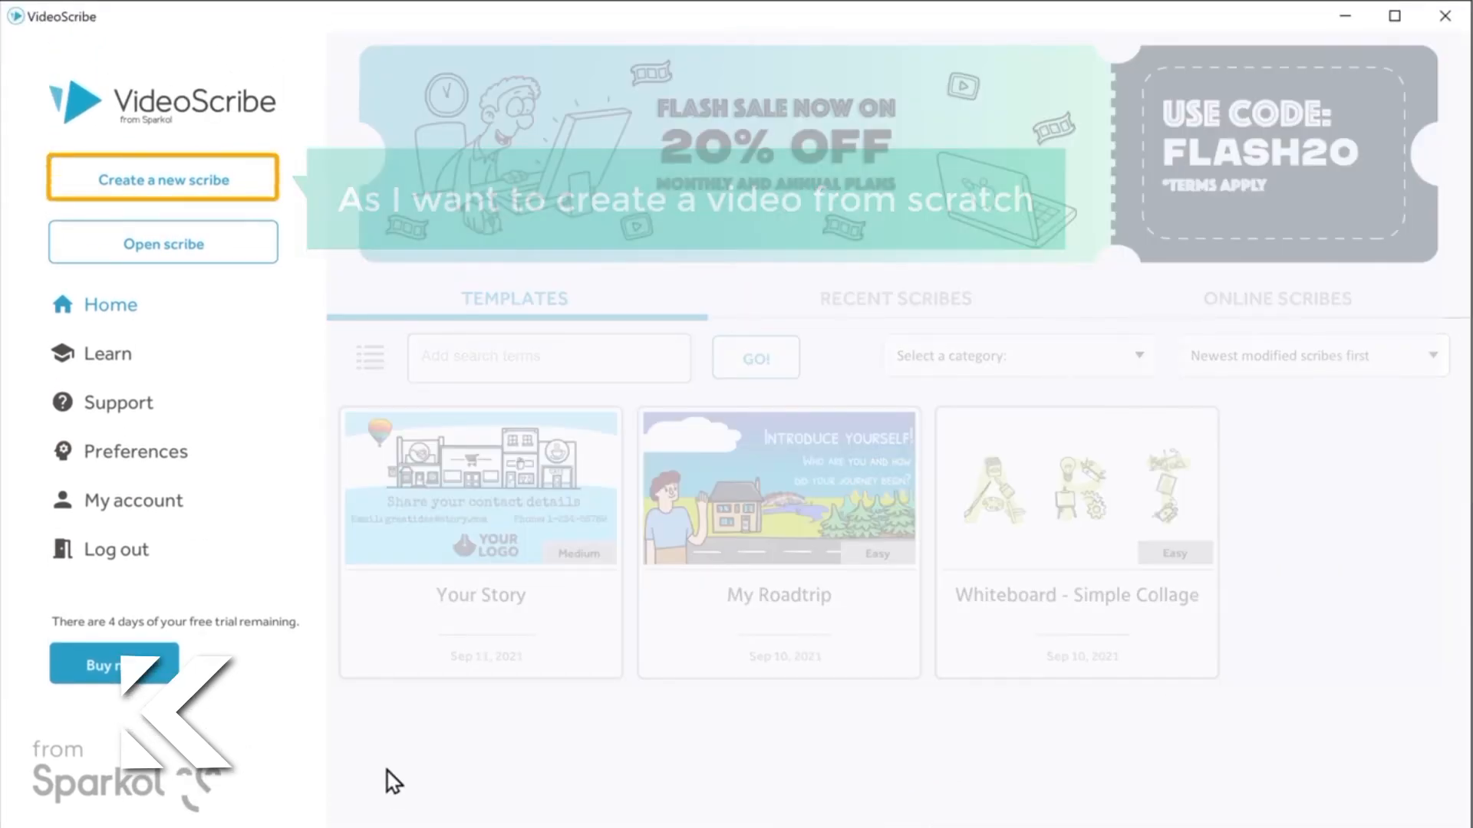
pyautogui.click(162, 190)
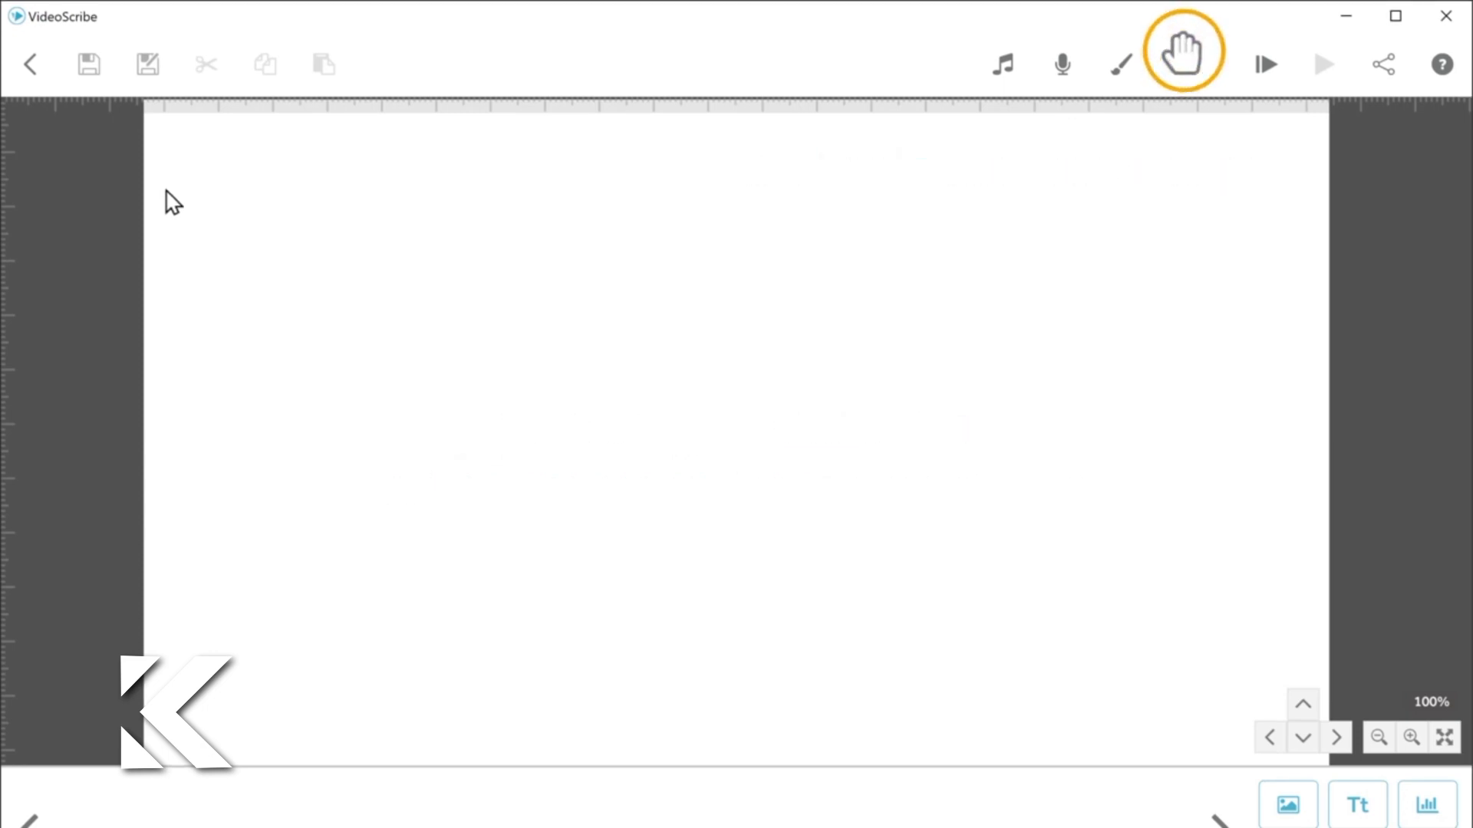
# Step: Set the scribe hand to the upright bare hand holding a black pen
pyautogui.click(1181, 75)
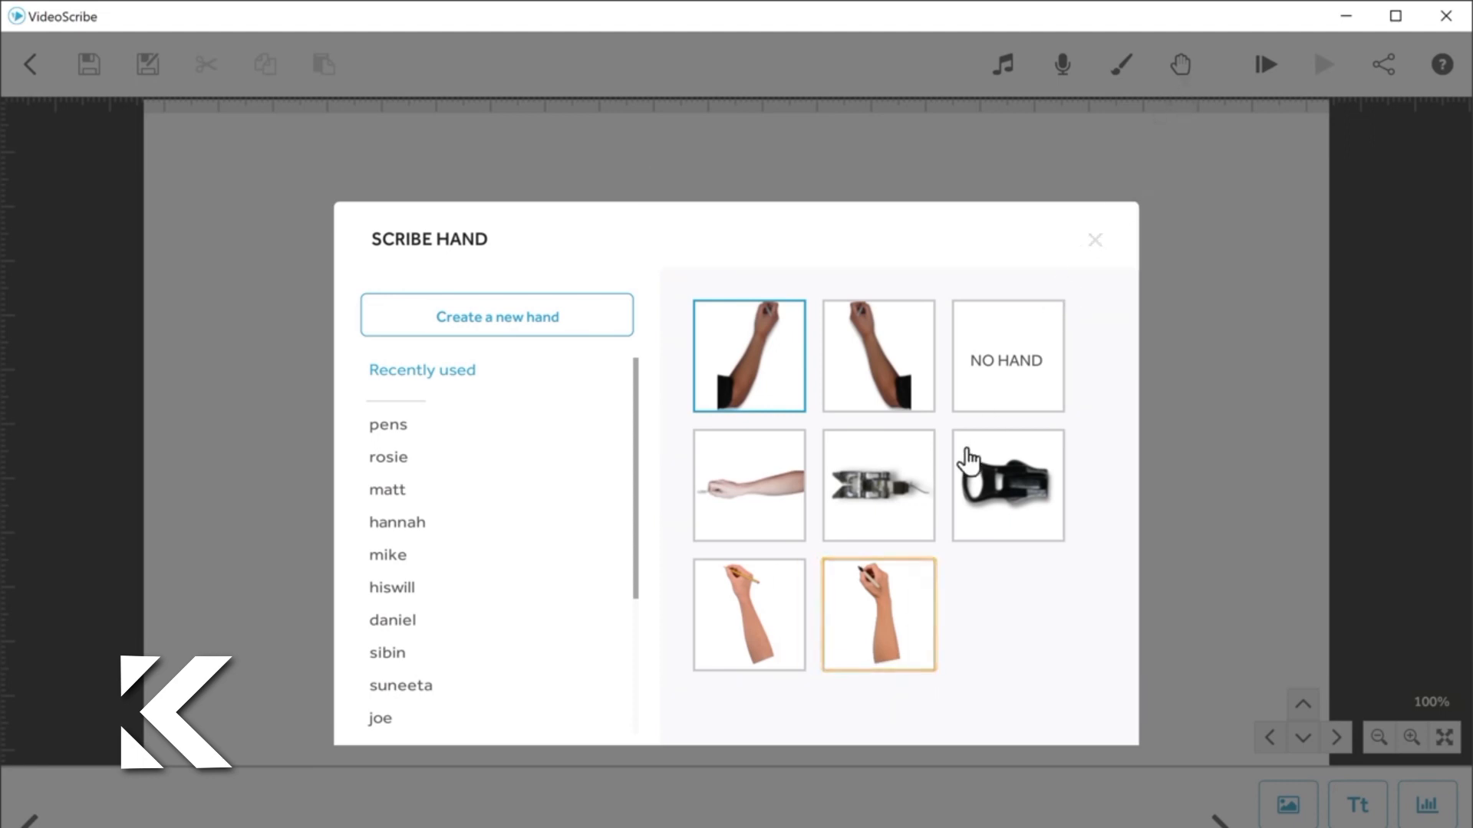
pyautogui.click(876, 613)
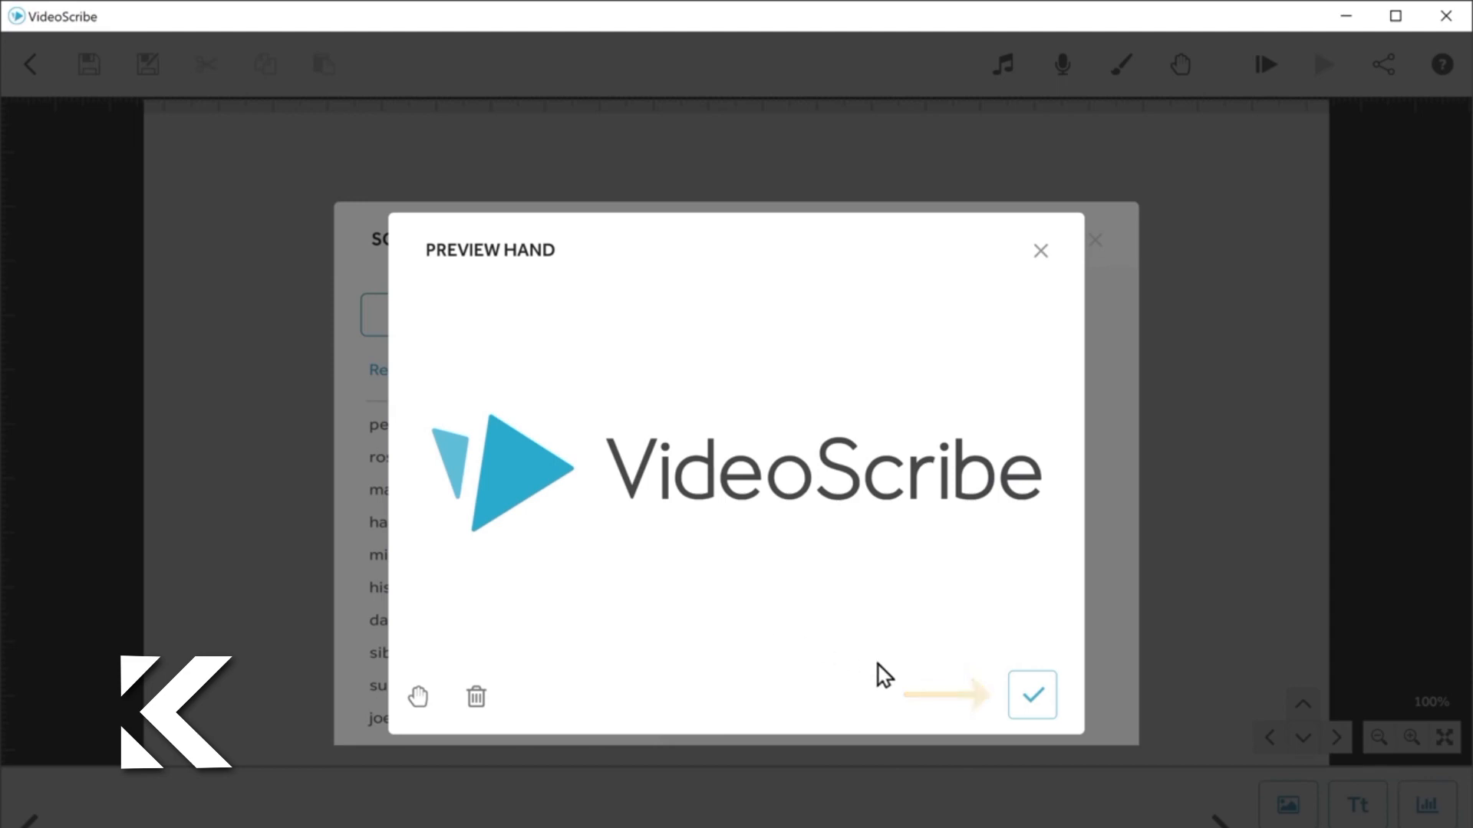
pyautogui.click(1033, 704)
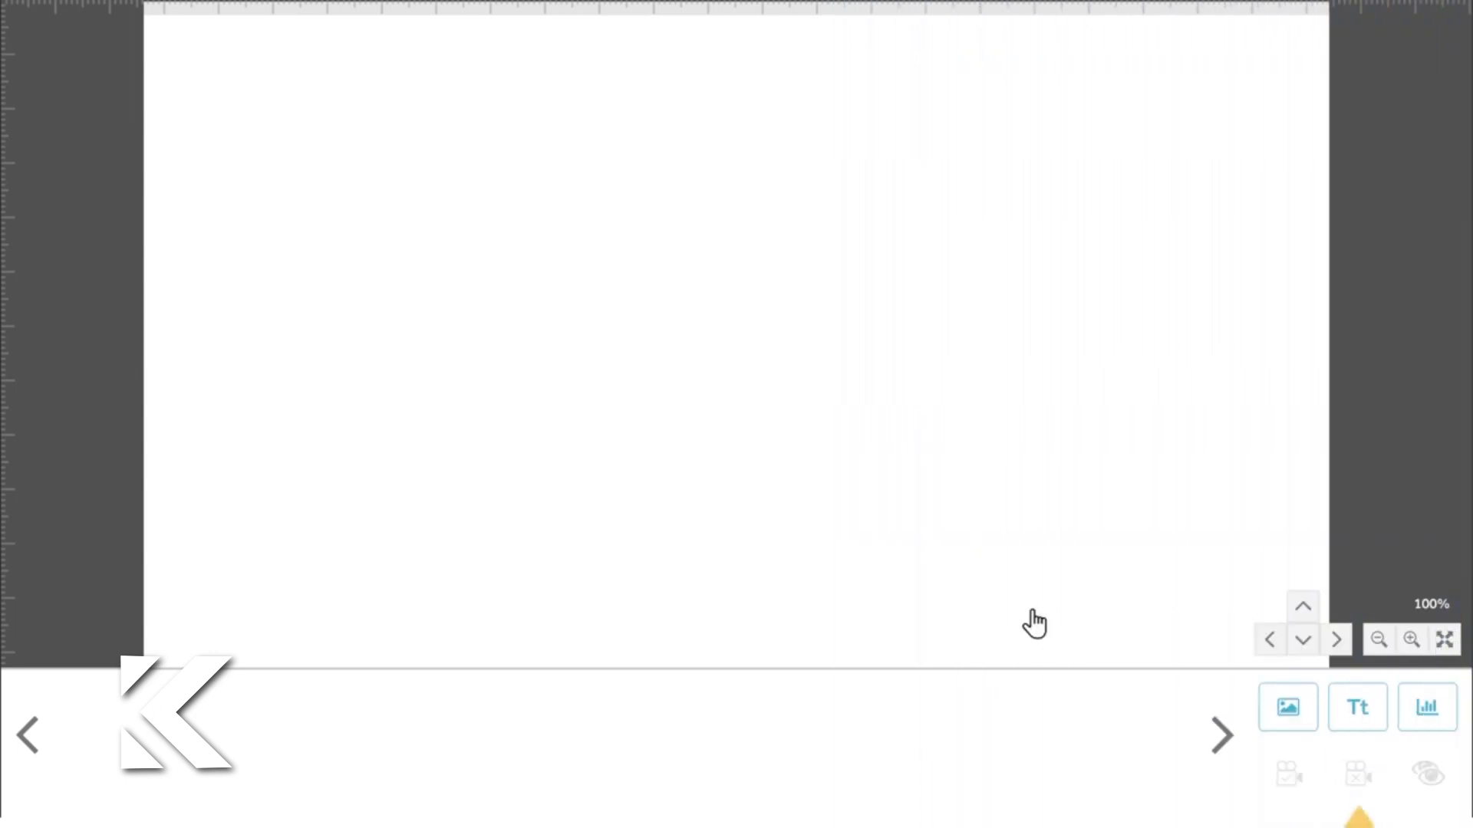
# Step: Enter the two-line title "3 BEST WAYS" / "TO SAVE TIME" as a new text element in Lilita One
pyautogui.click(1358, 717)
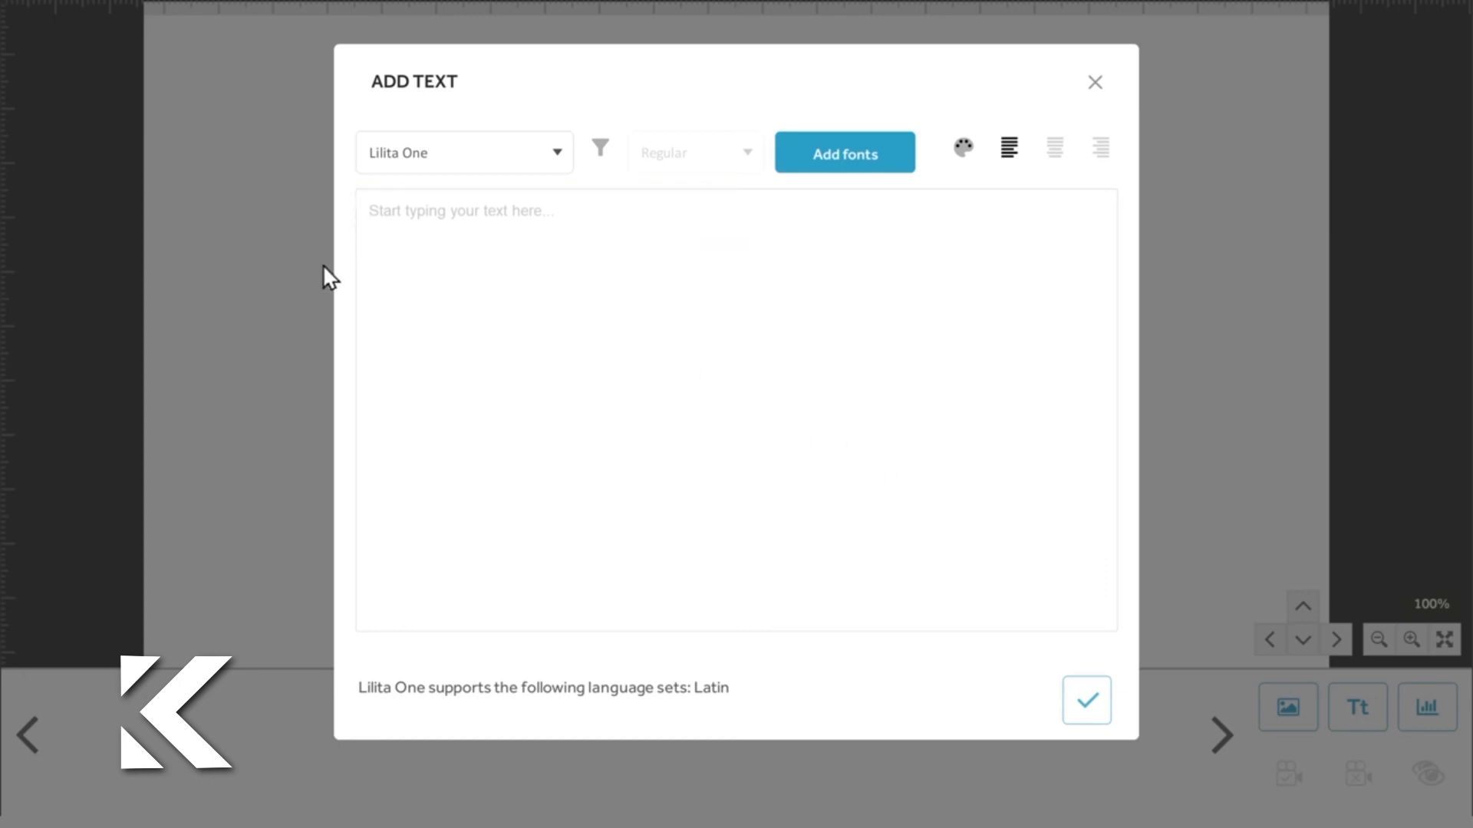
pyautogui.write('3 BEST WAYS')
pyautogui.press('Return')
pyautogui.write('TO SAVE TIME')
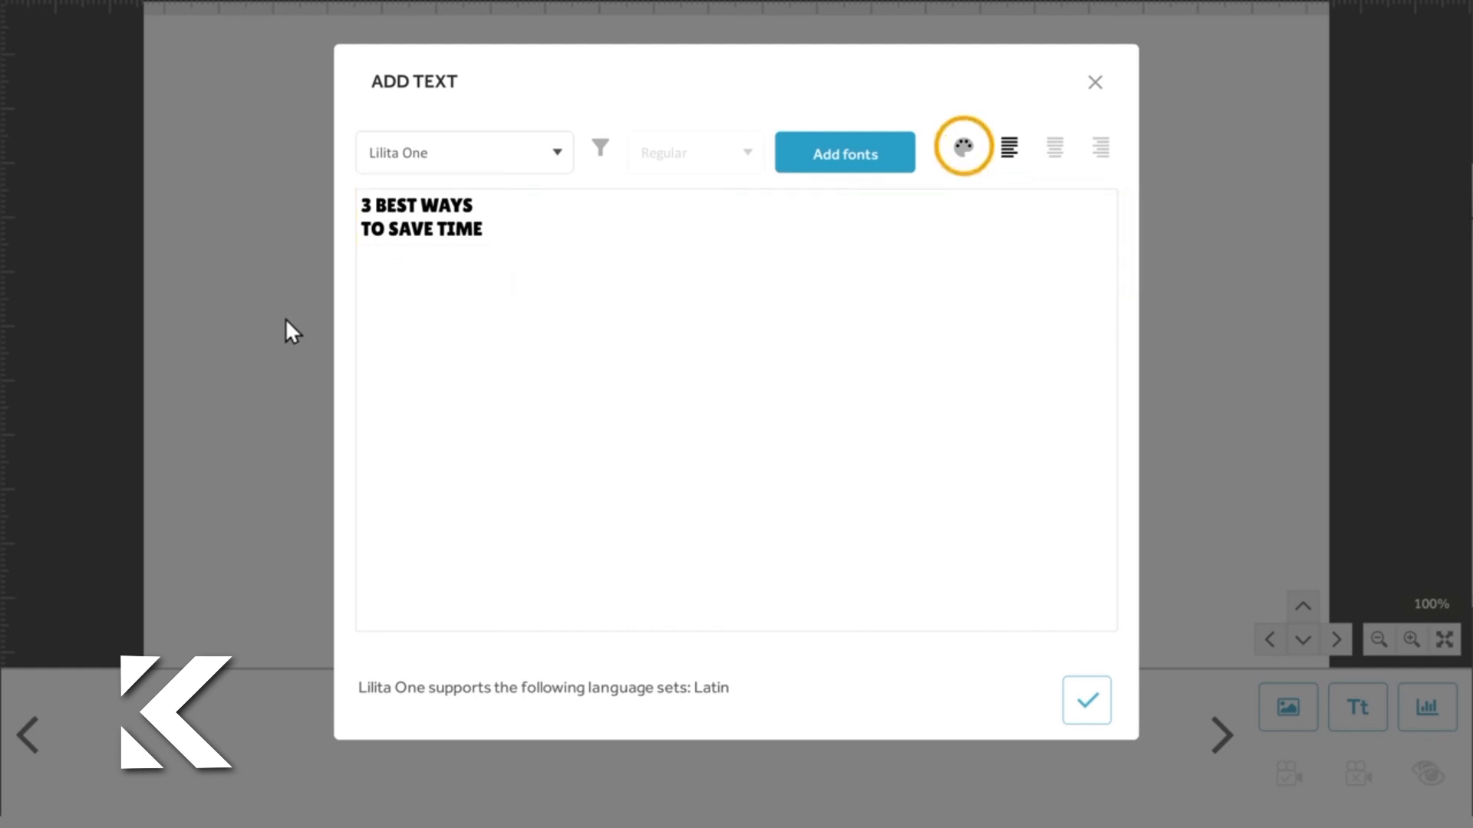
# Step: Color the title text green #60bb9c, center-align it, and add it to the canvas
pyautogui.click(964, 149)
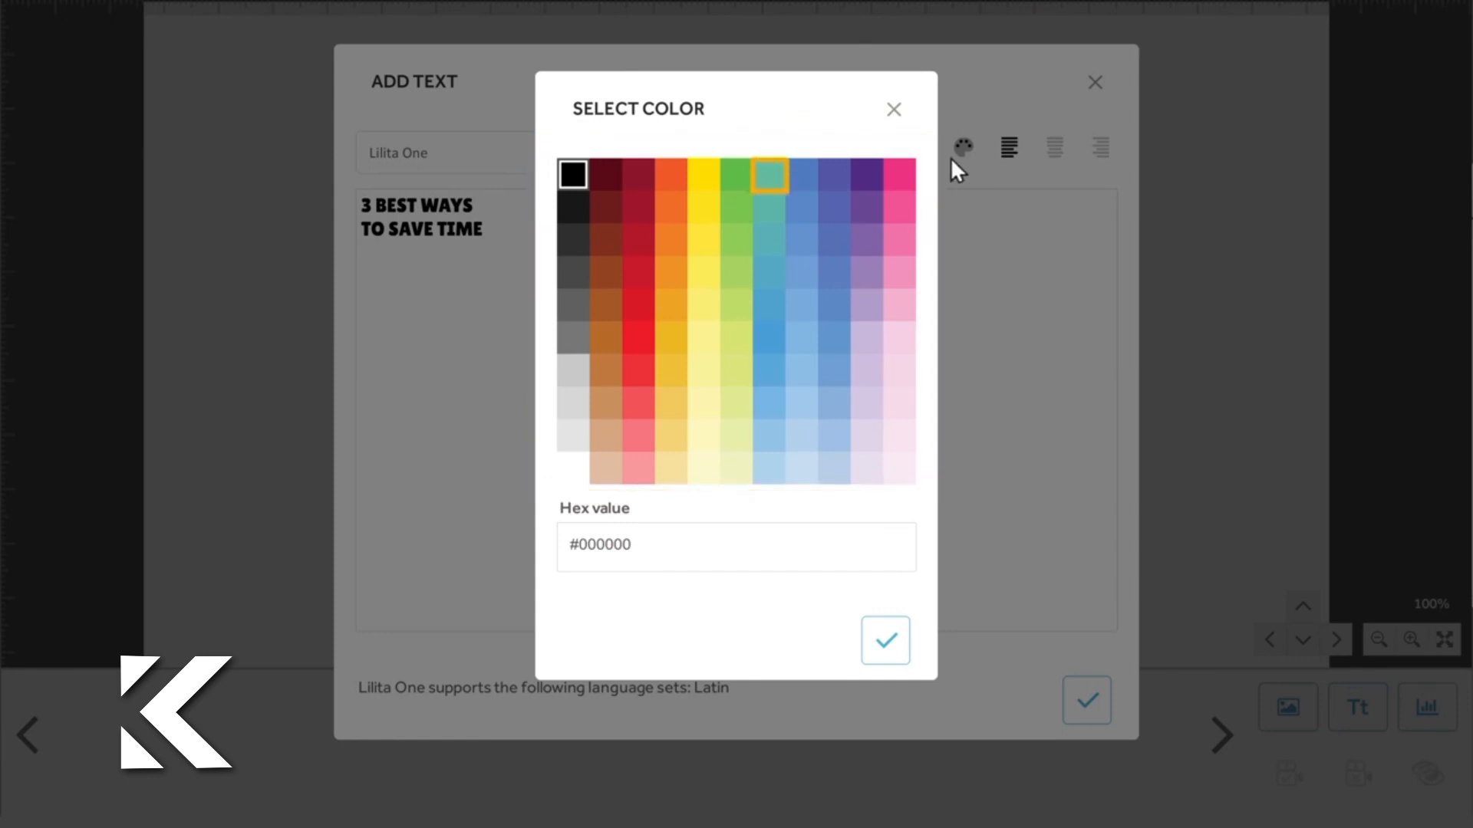
pyautogui.click(770, 175)
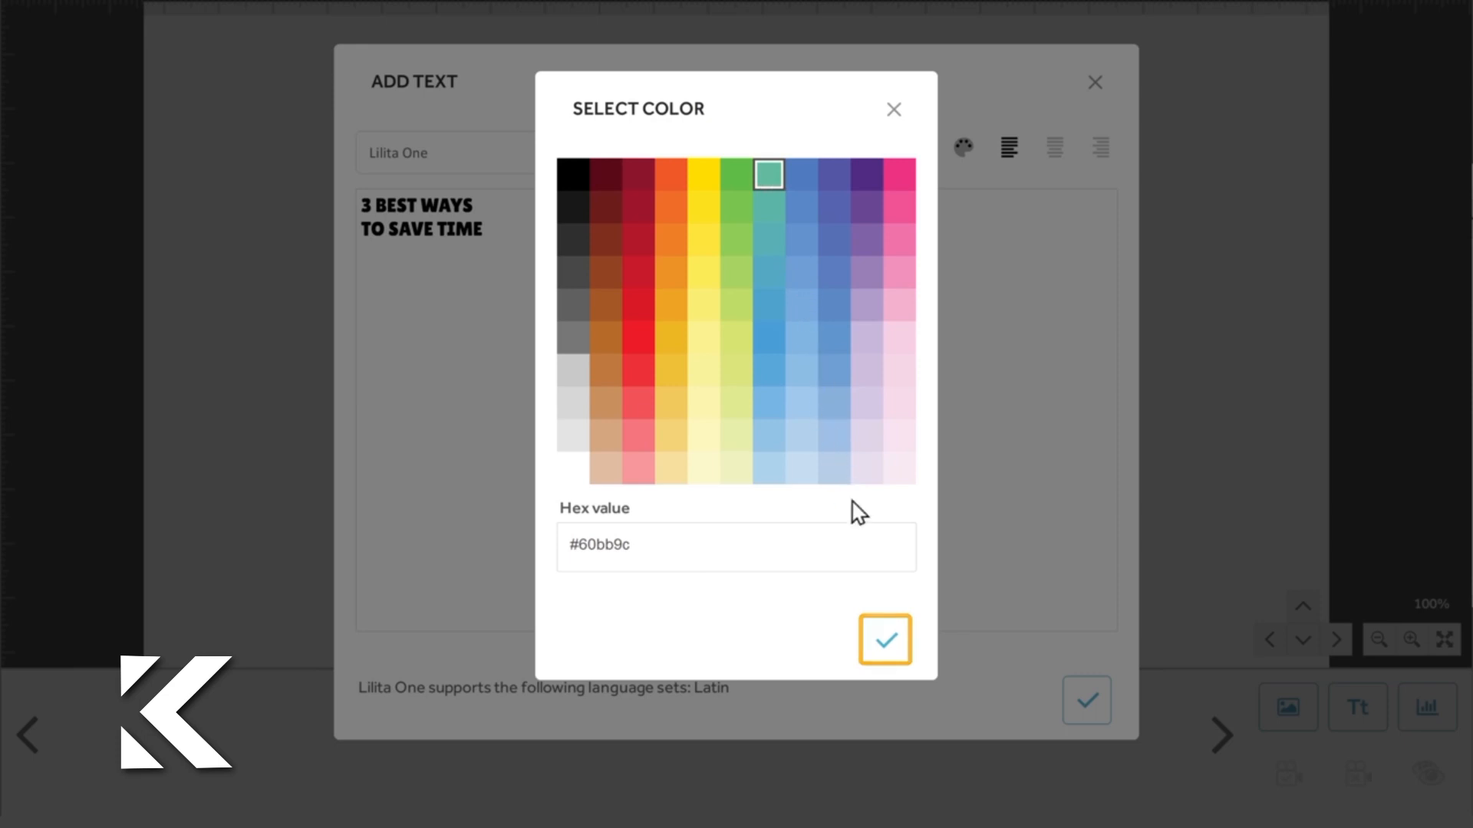
pyautogui.click(886, 648)
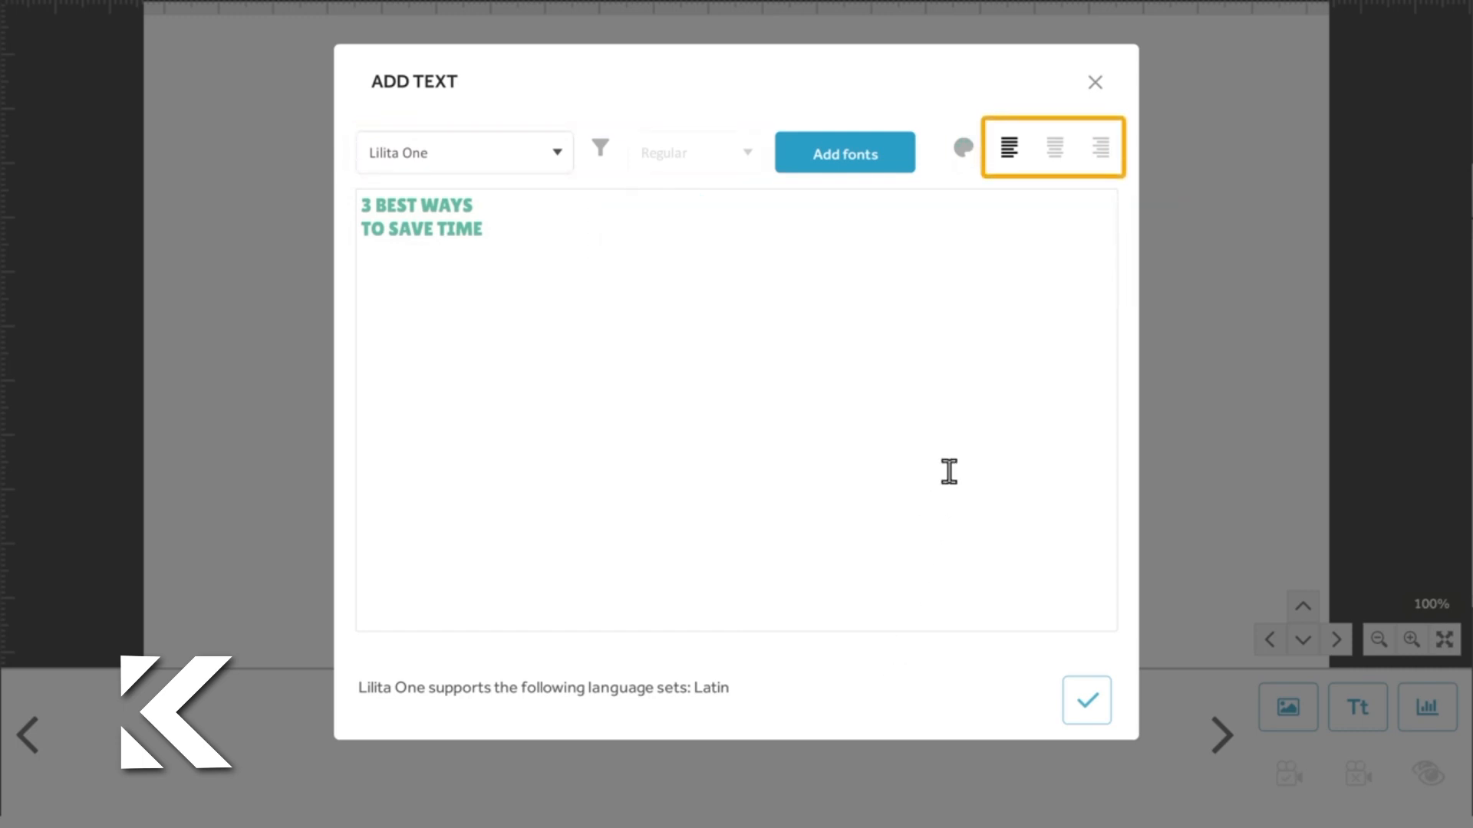
pyautogui.click(1055, 153)
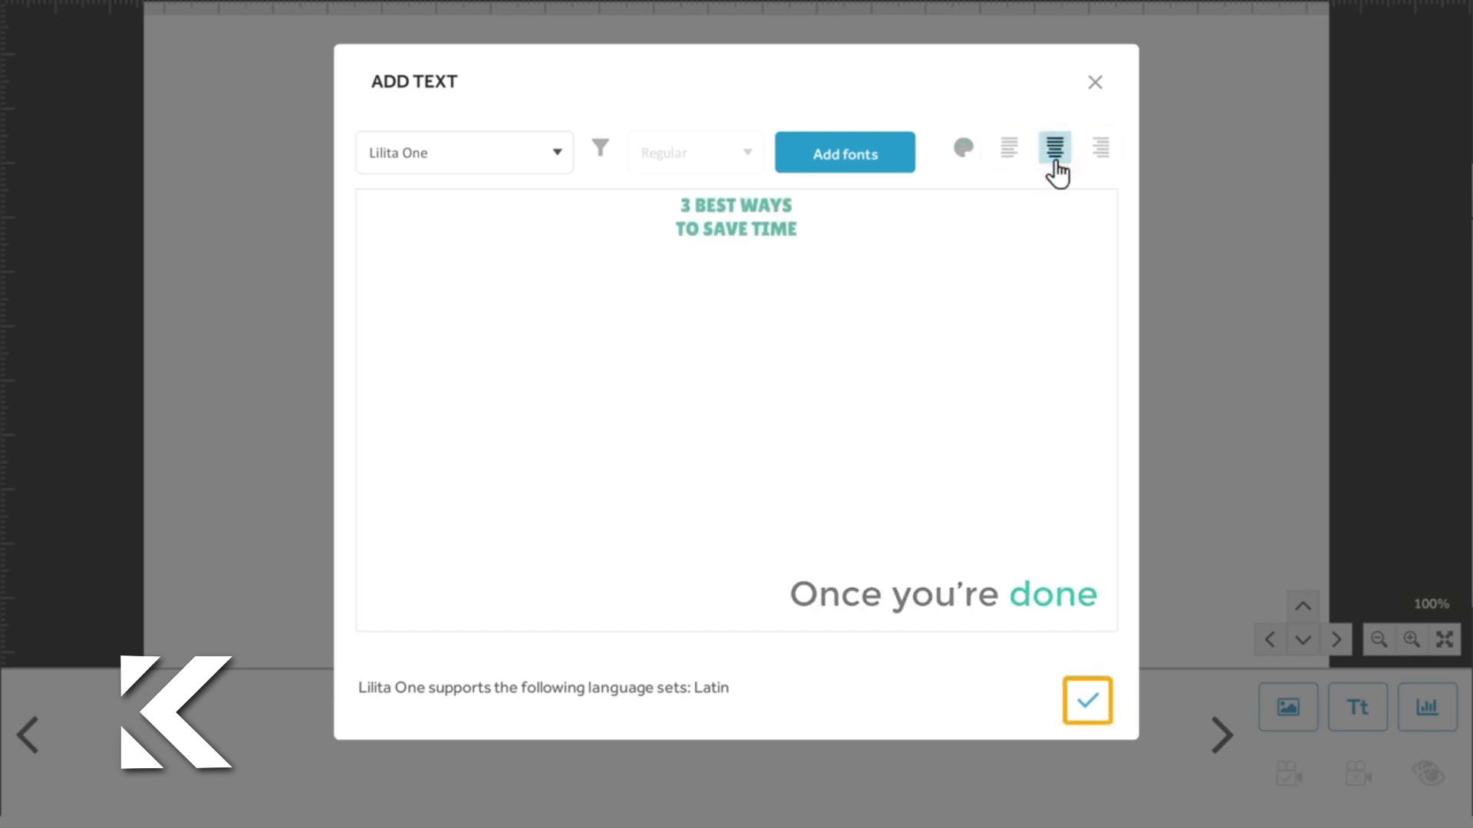
pyautogui.click(1088, 707)
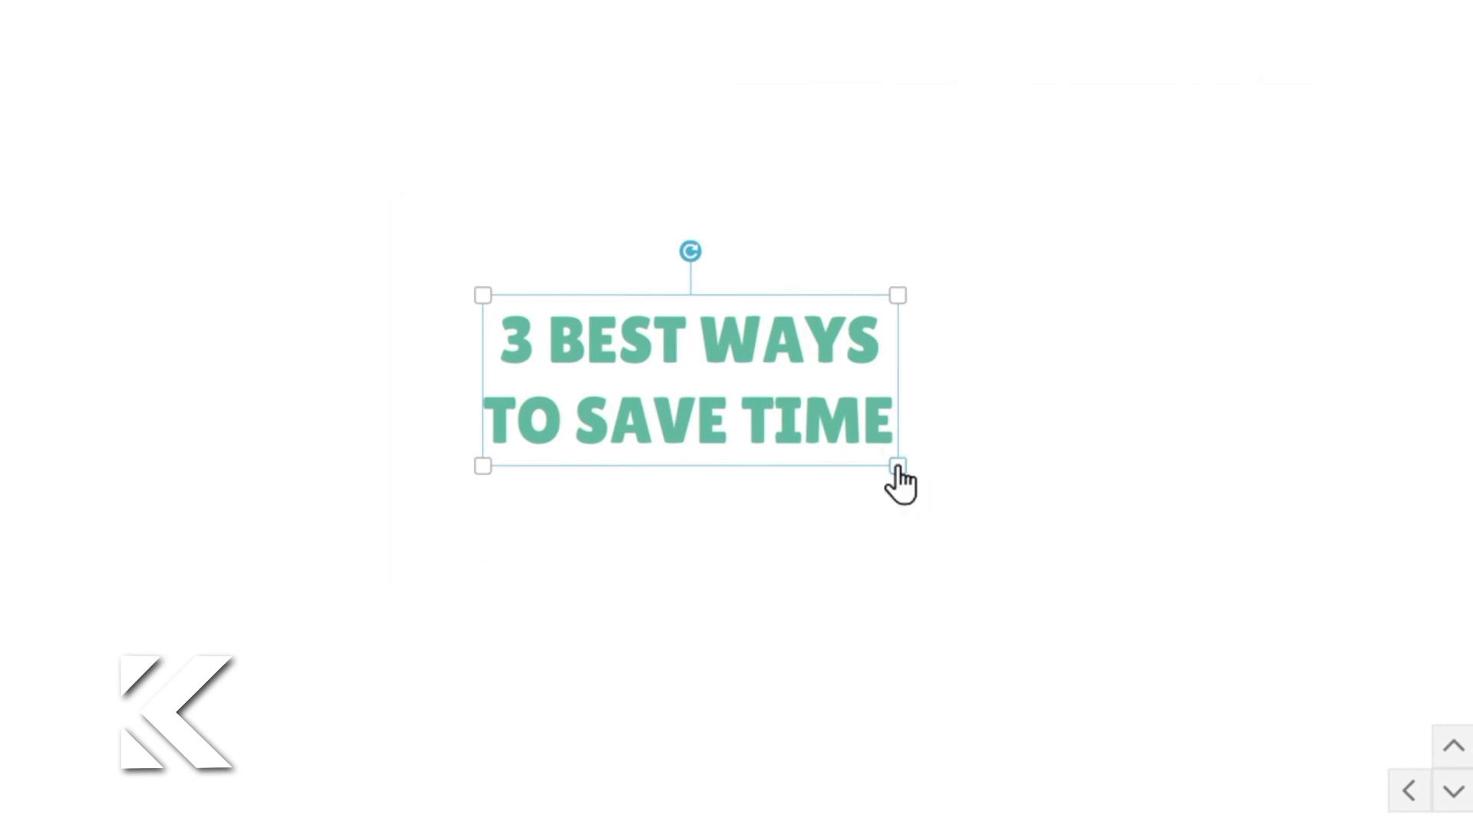
# Step: Enlarge the title text on the canvas and preview the scribe from the start
pyautogui.moveTo(897, 465); pyautogui.dragTo(1028, 763)
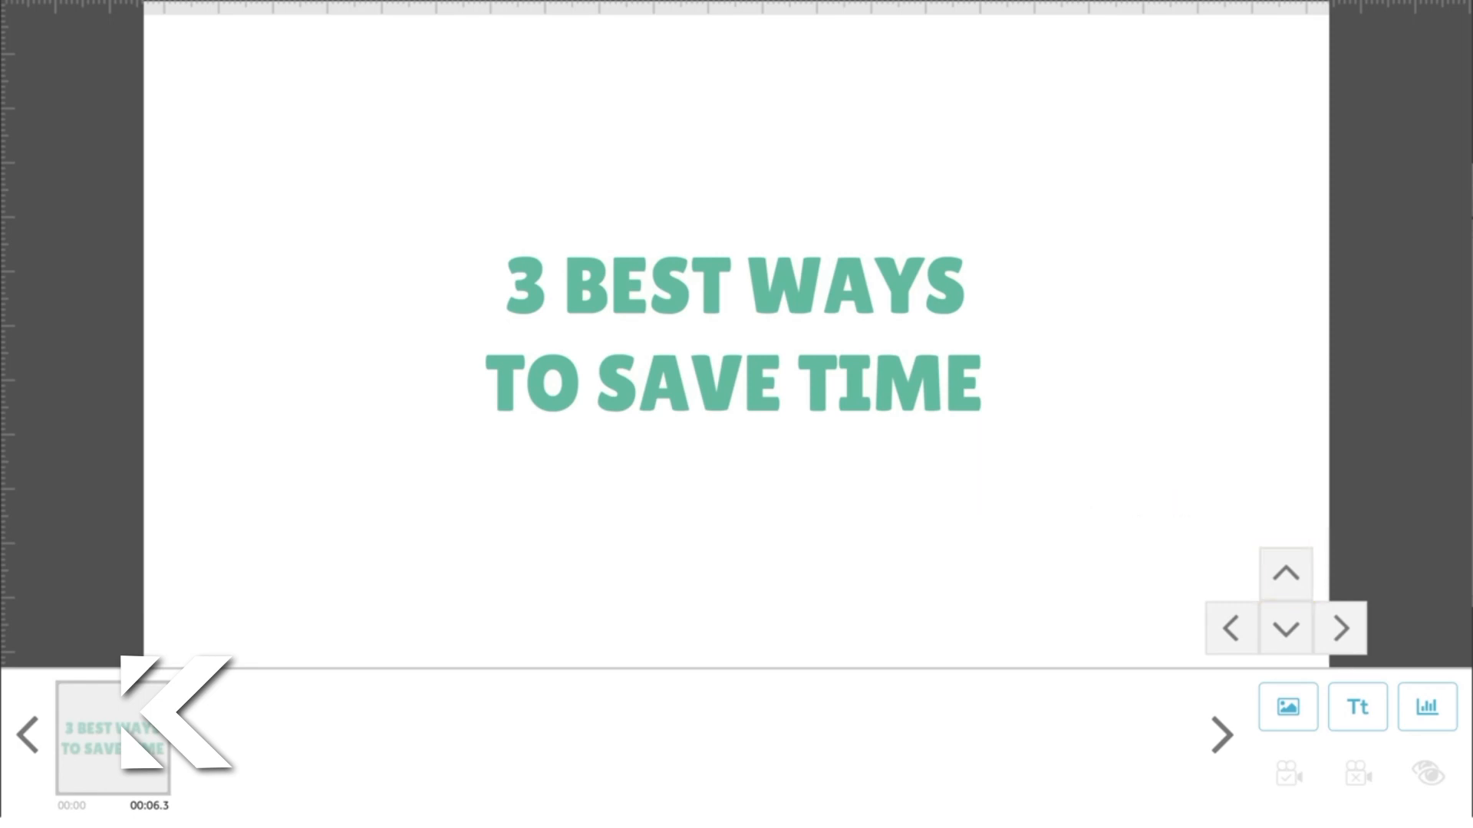
pyautogui.click(1285, 584)
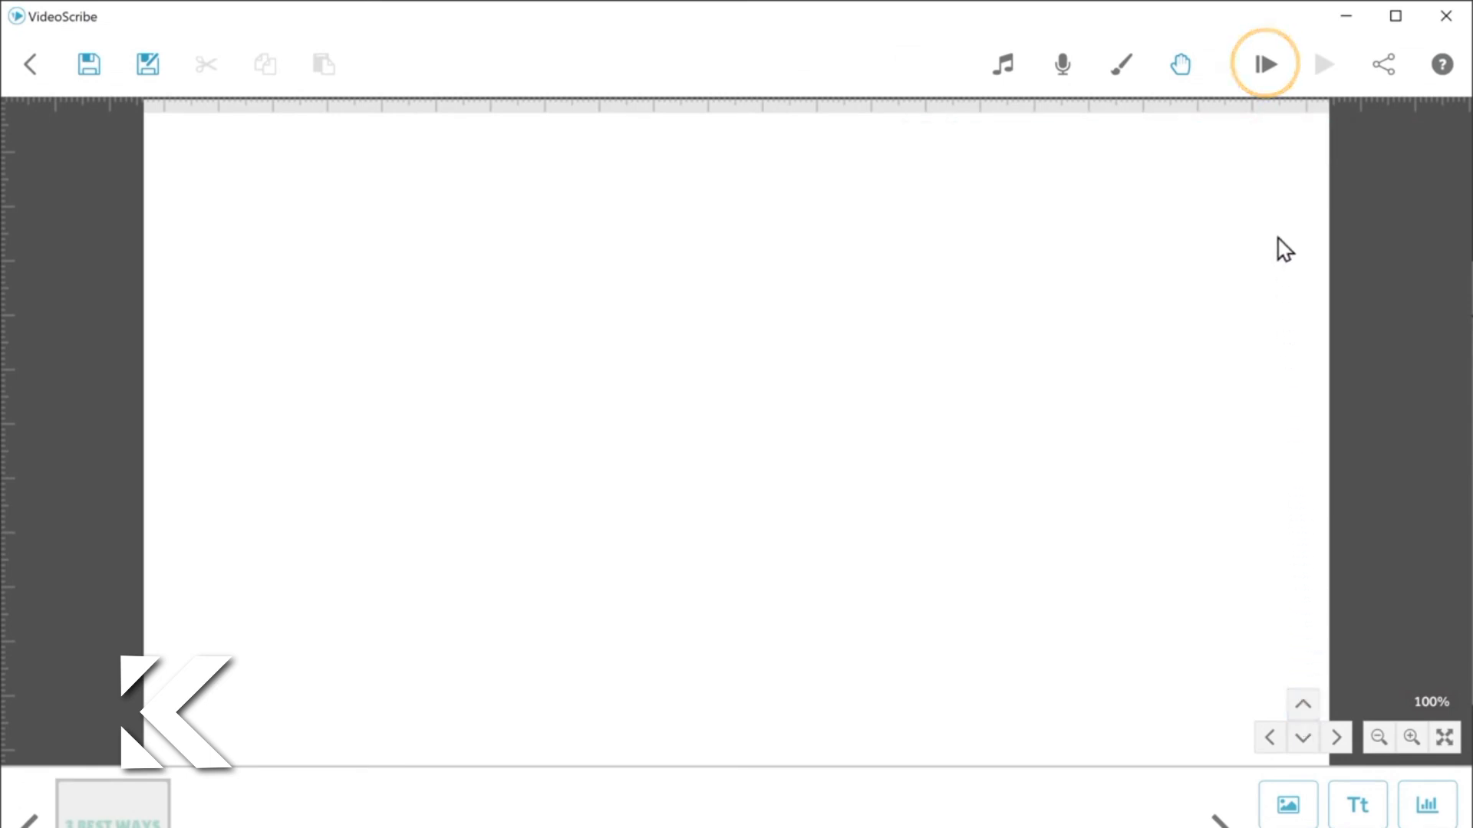
pyautogui.click(1267, 80)
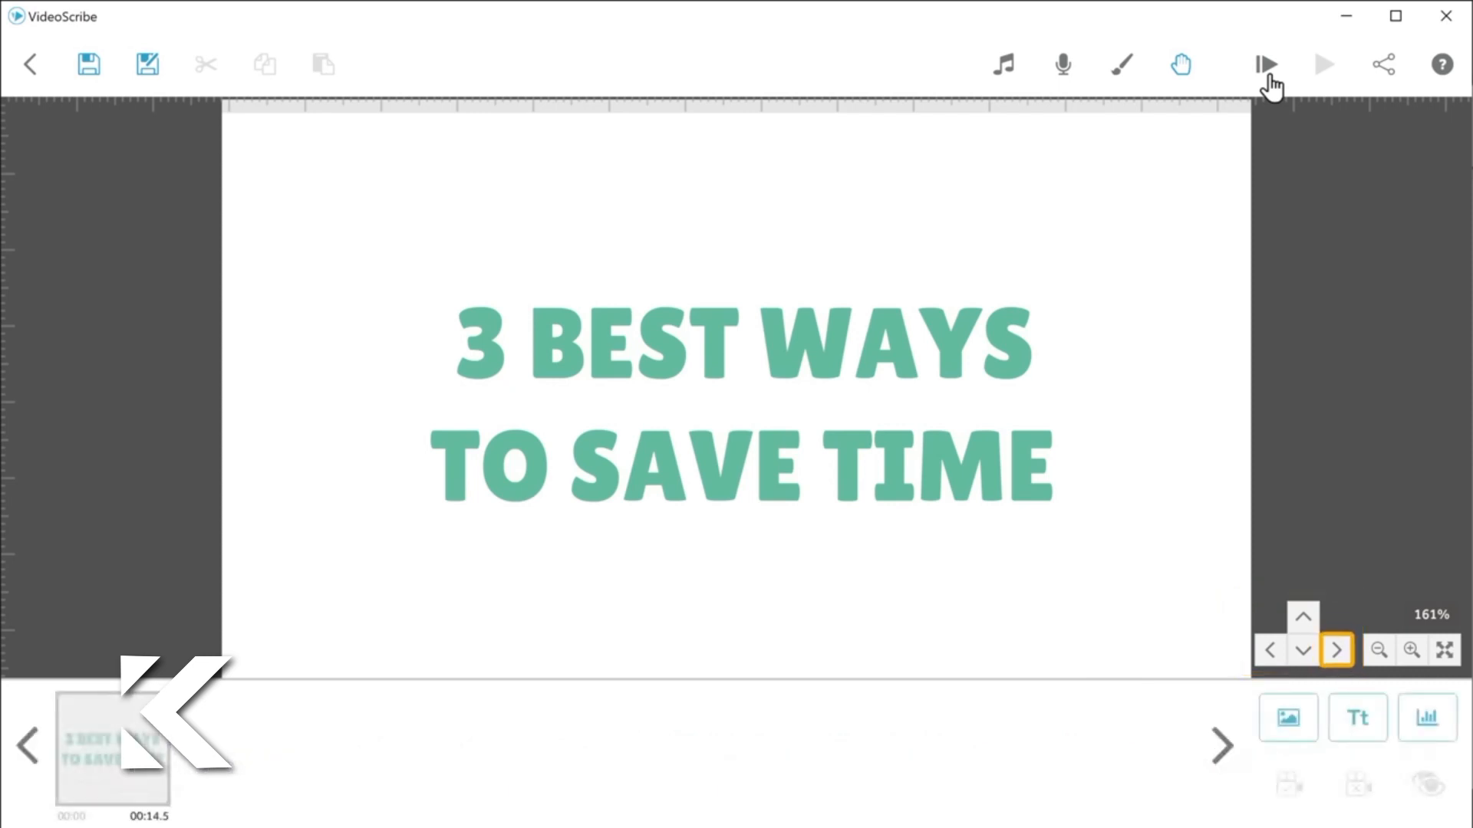
# Step: Add the text "1. MINIMIZE DISTRACTION" in Lilita One on the blank canvas area to the right of the title
pyautogui.click(1339, 651)
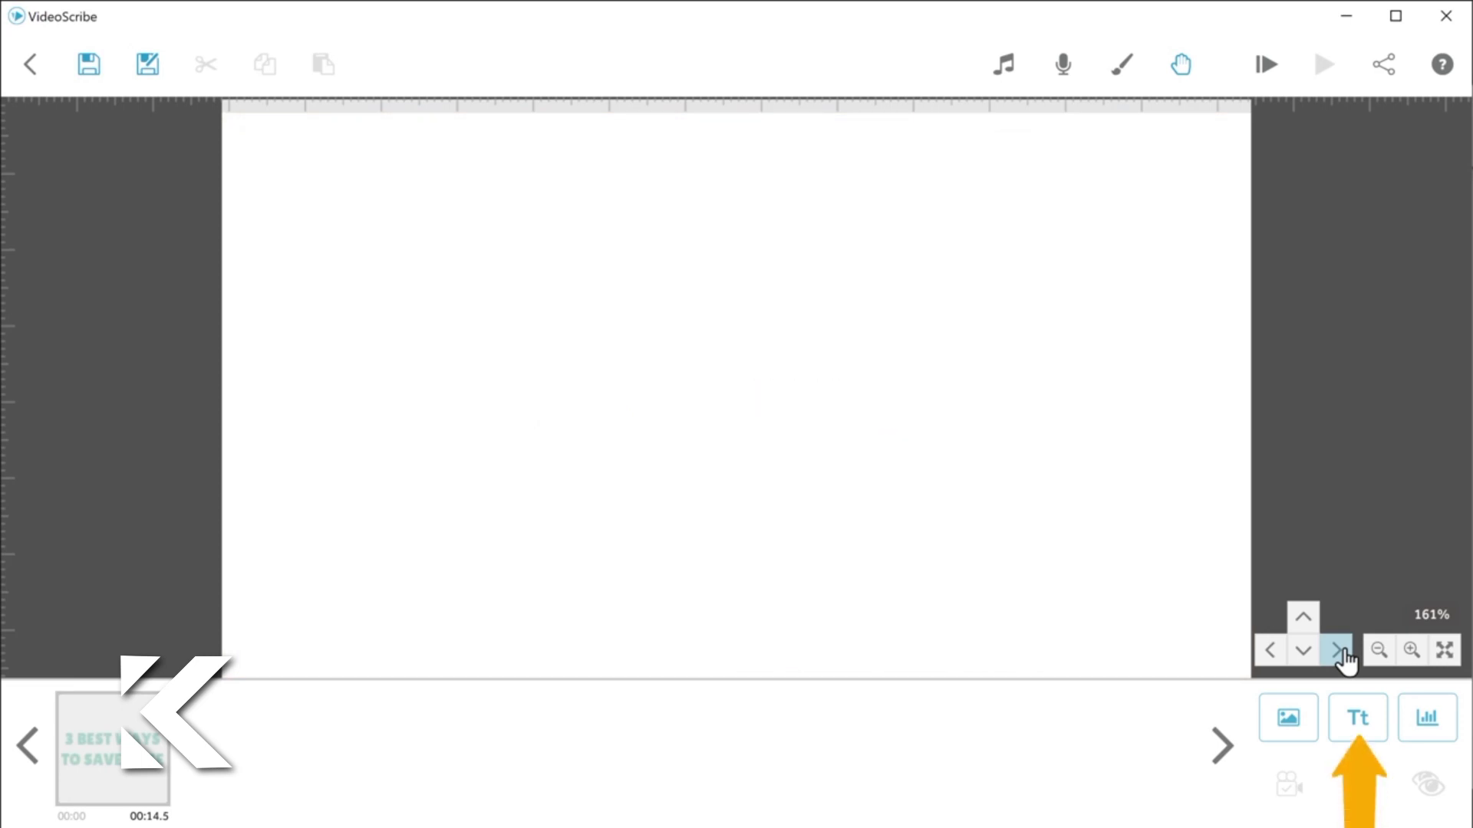
pyautogui.click(1359, 737)
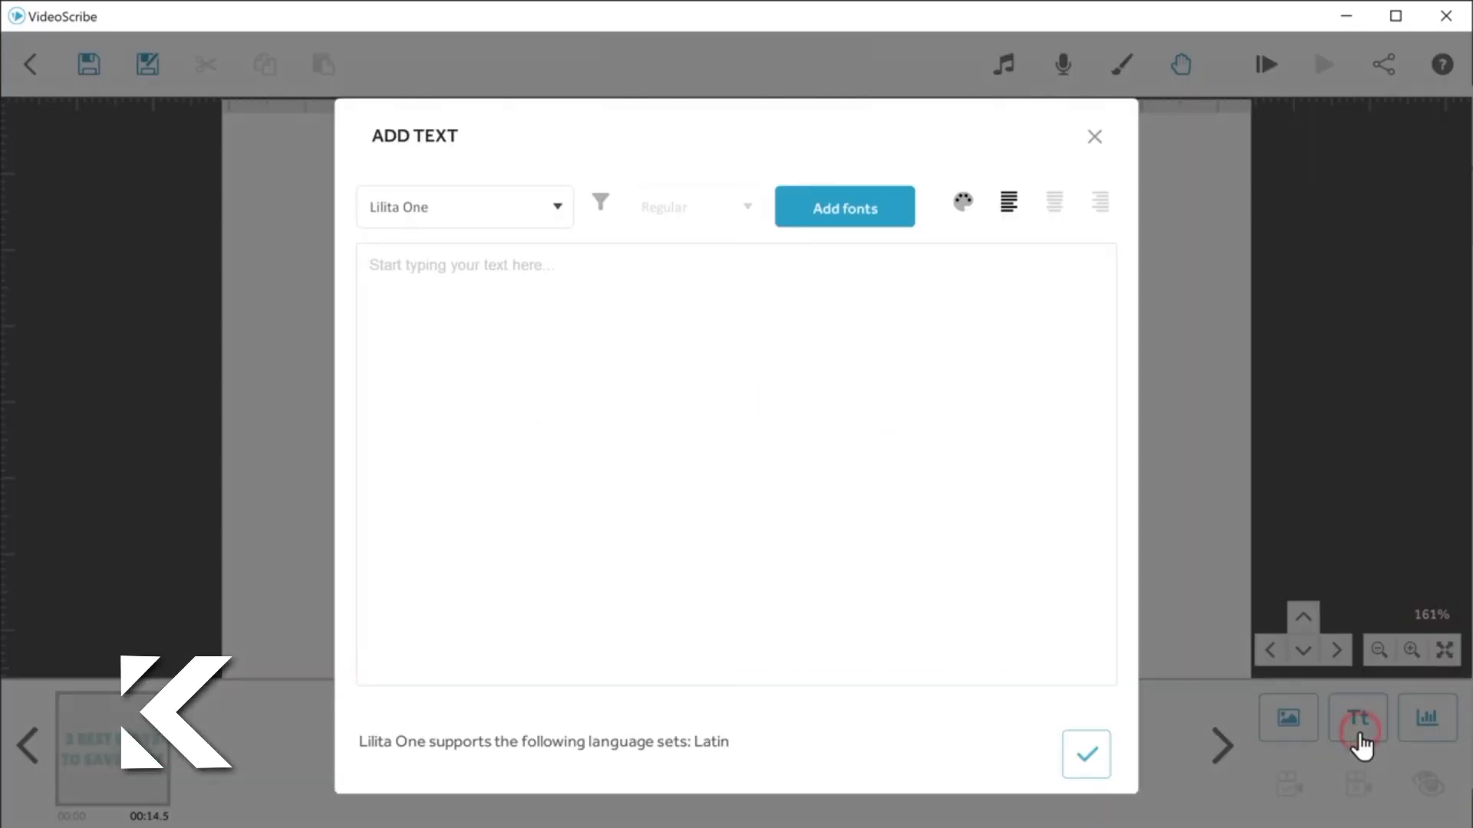
pyautogui.click(361, 263)
pyautogui.write('1. MINIMIZE DISTRACTION')
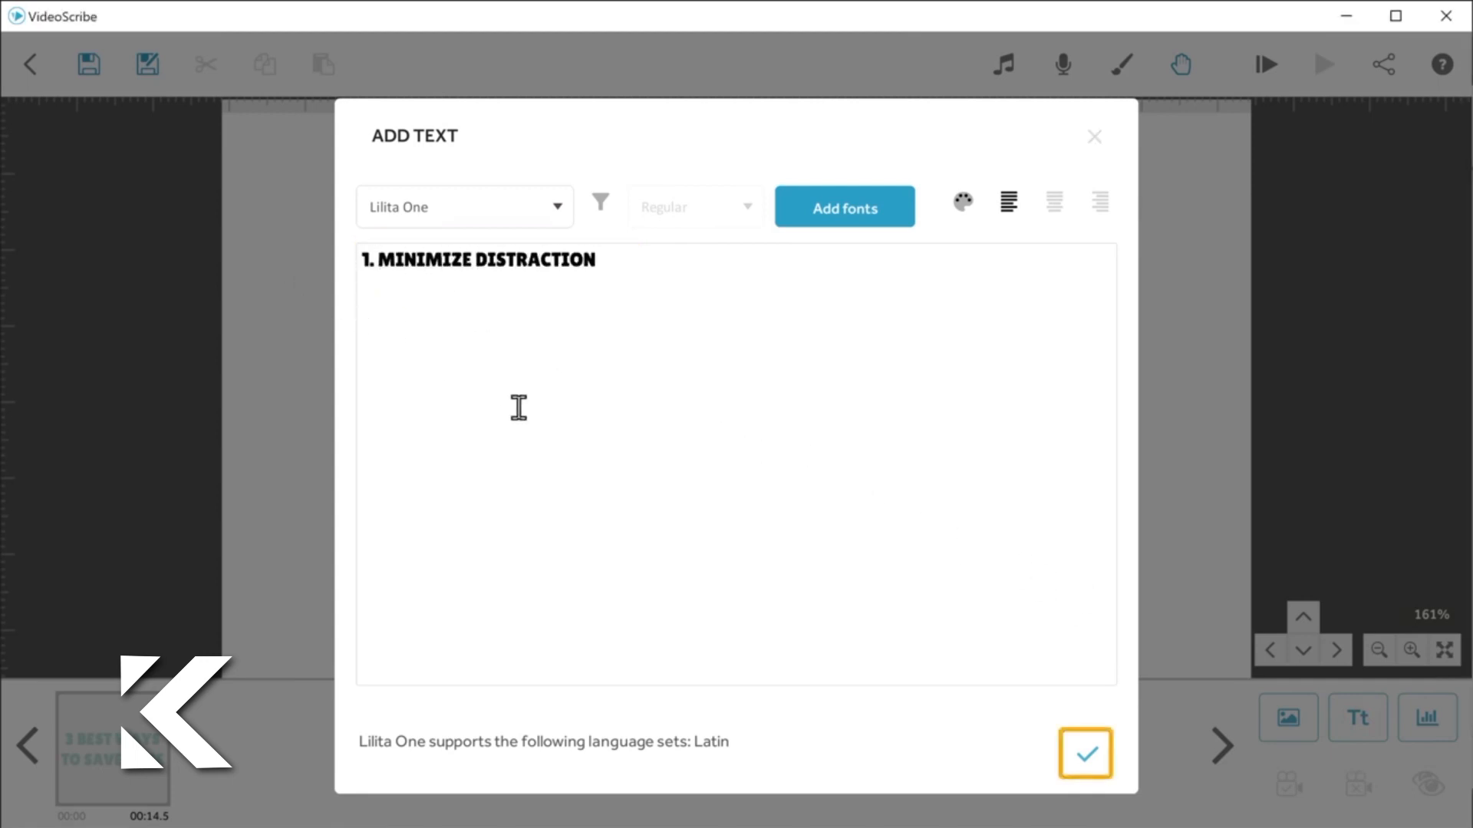
pyautogui.click(1087, 771)
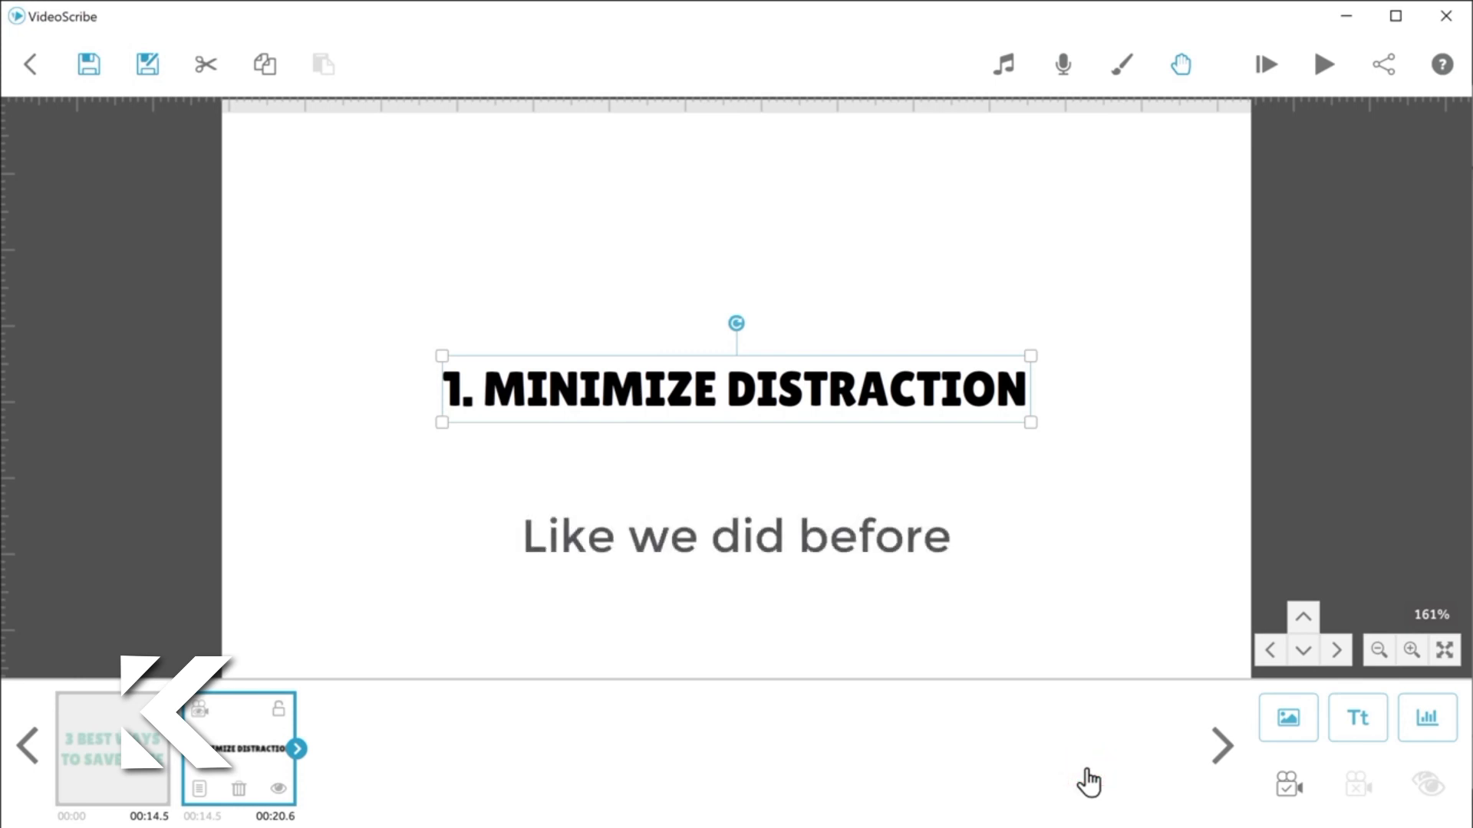
# Step: Shrink the "1. MINIMIZE DISTRACTION" text slightly and move it to the upper part of its scene
pyautogui.click(1030, 421)
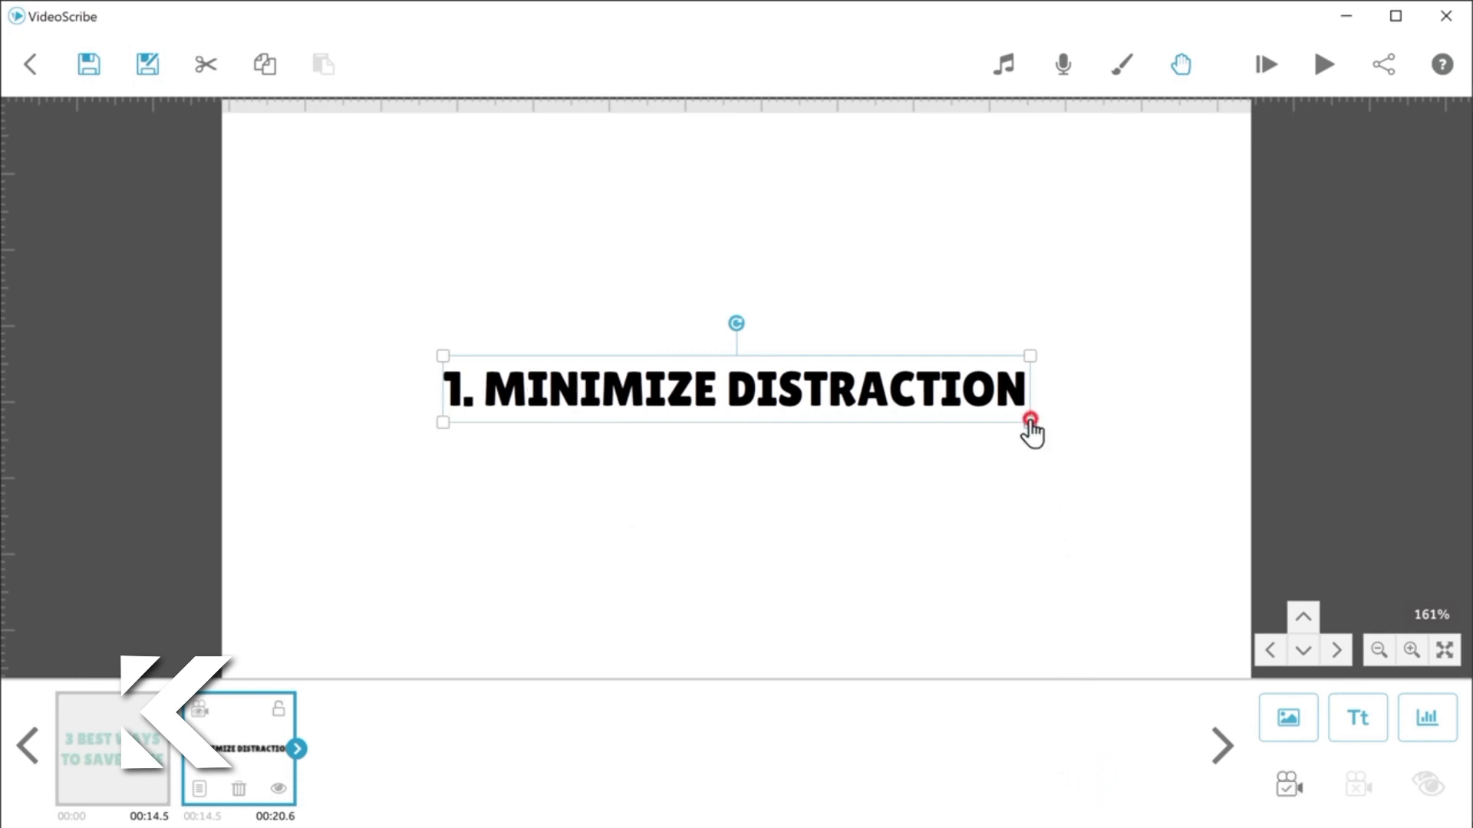
pyautogui.moveTo(1028, 422); pyautogui.dragTo(966, 416)
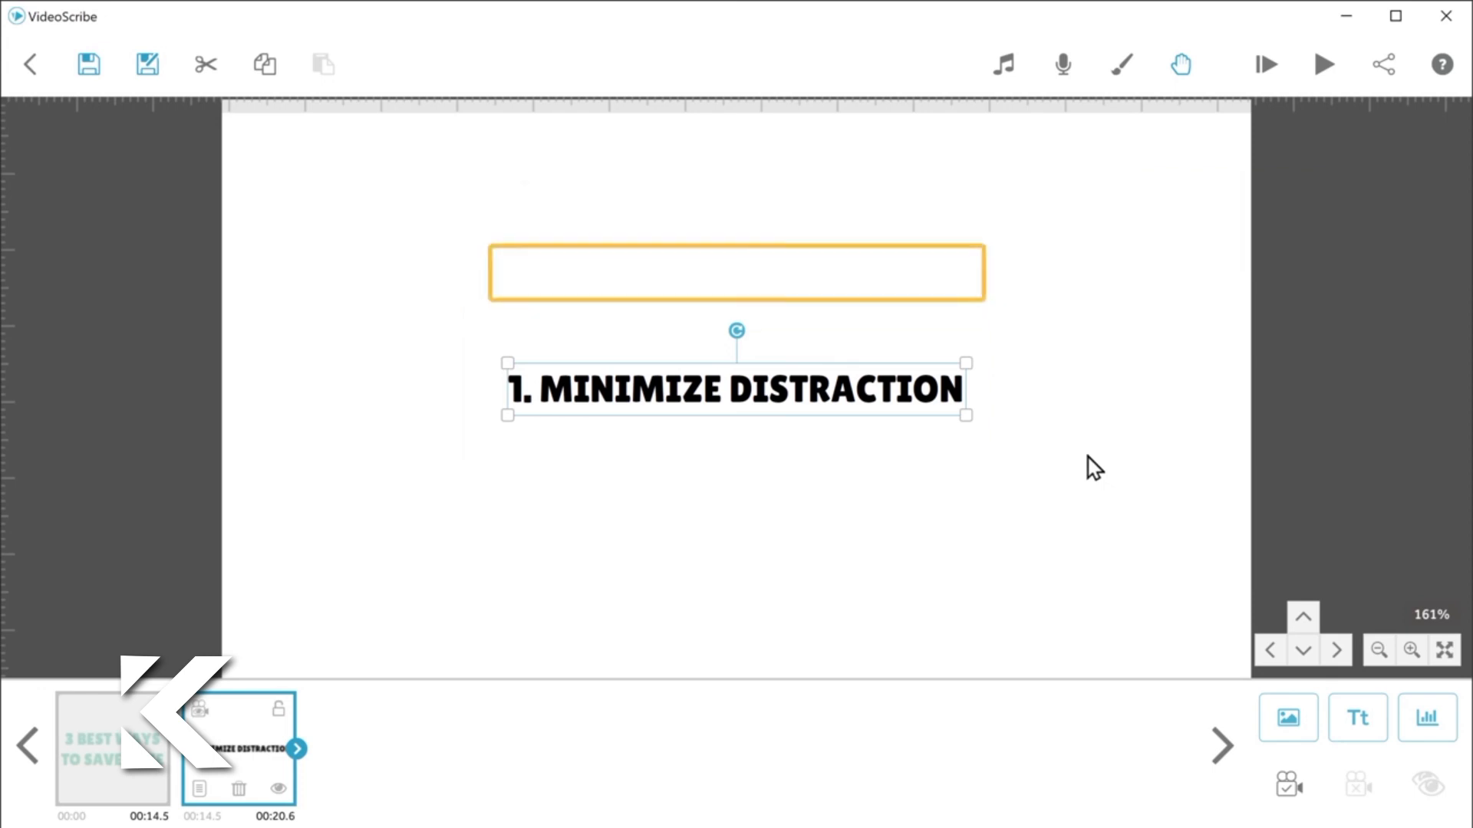
pyautogui.moveTo(977, 384); pyautogui.dragTo(970, 264)
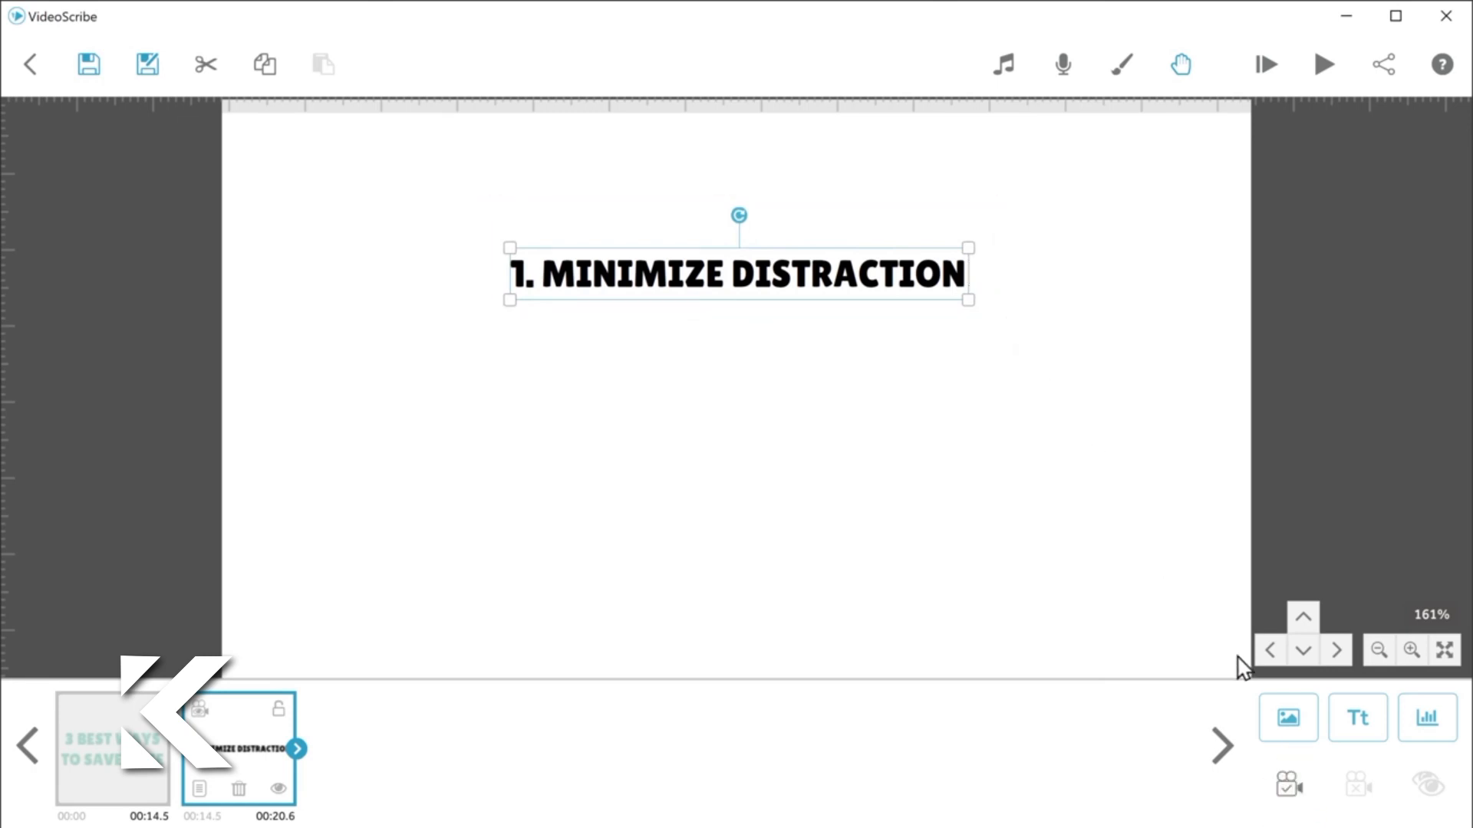
# Step: Search the image library for "Megaphone", add the blue-and-white man with a megaphone, and place it smaller below the heading, left of center
pyautogui.click(1288, 719)
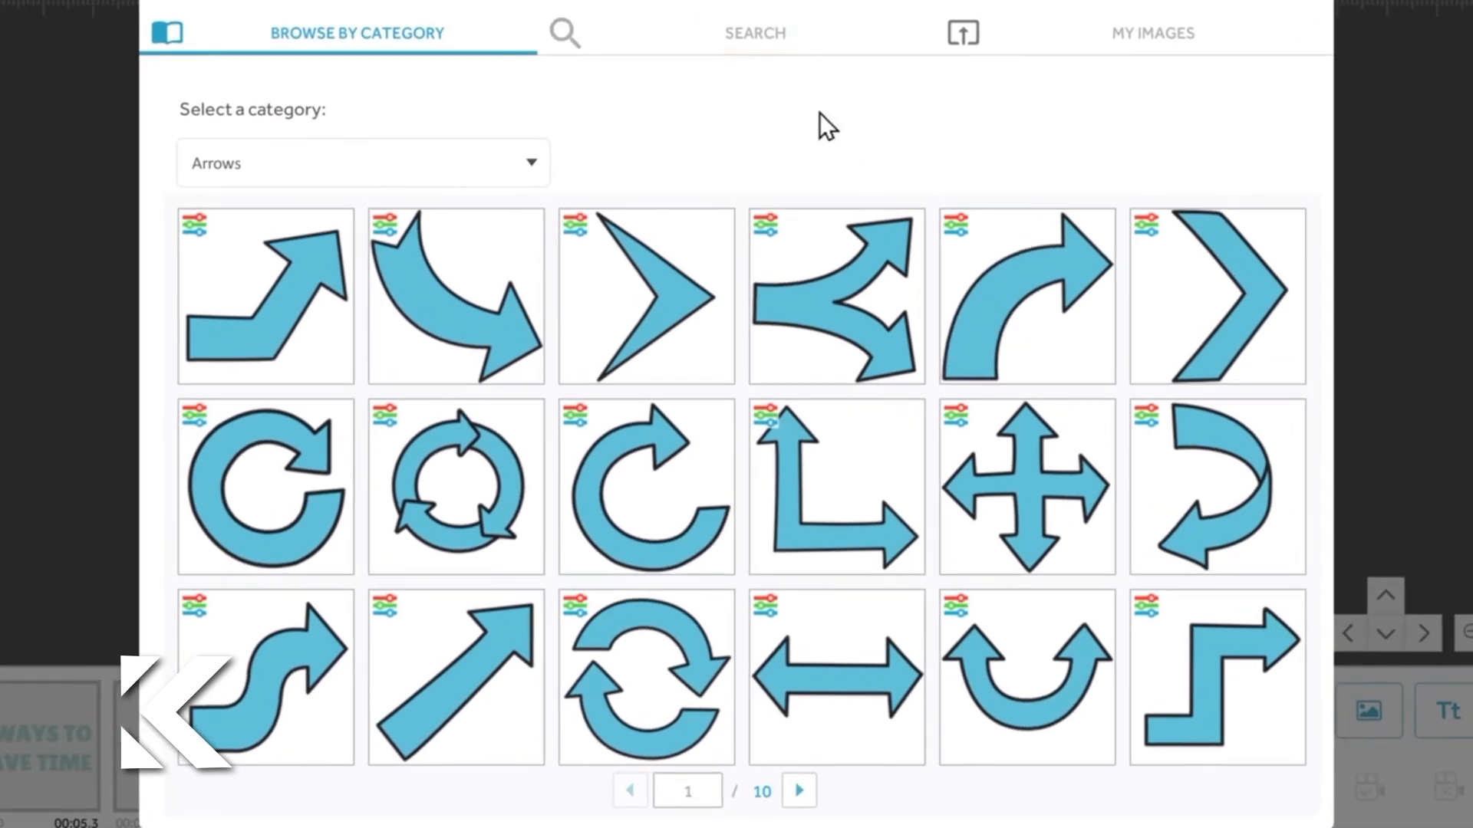
pyautogui.click(757, 46)
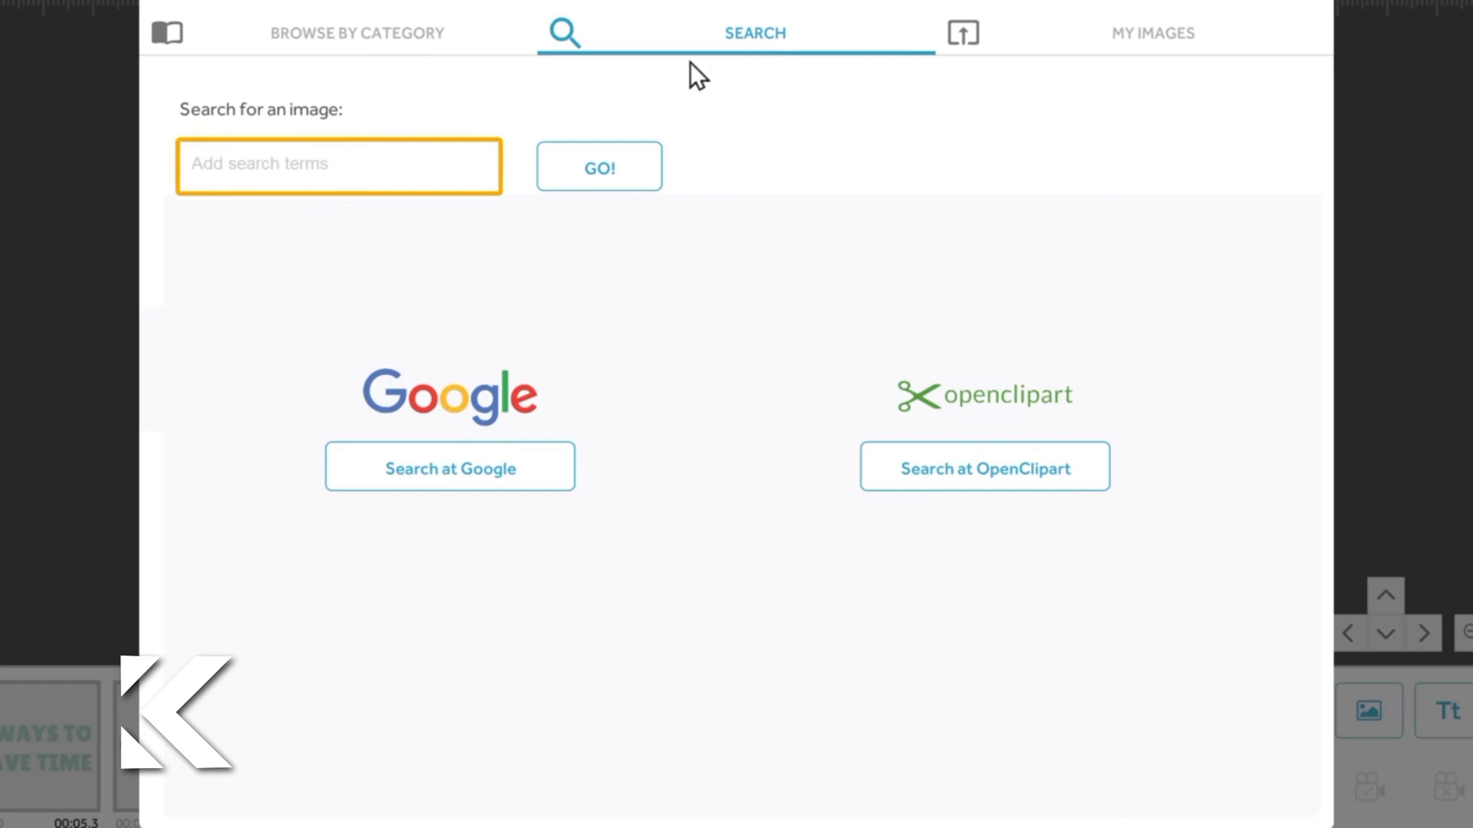
pyautogui.write('gaphone')
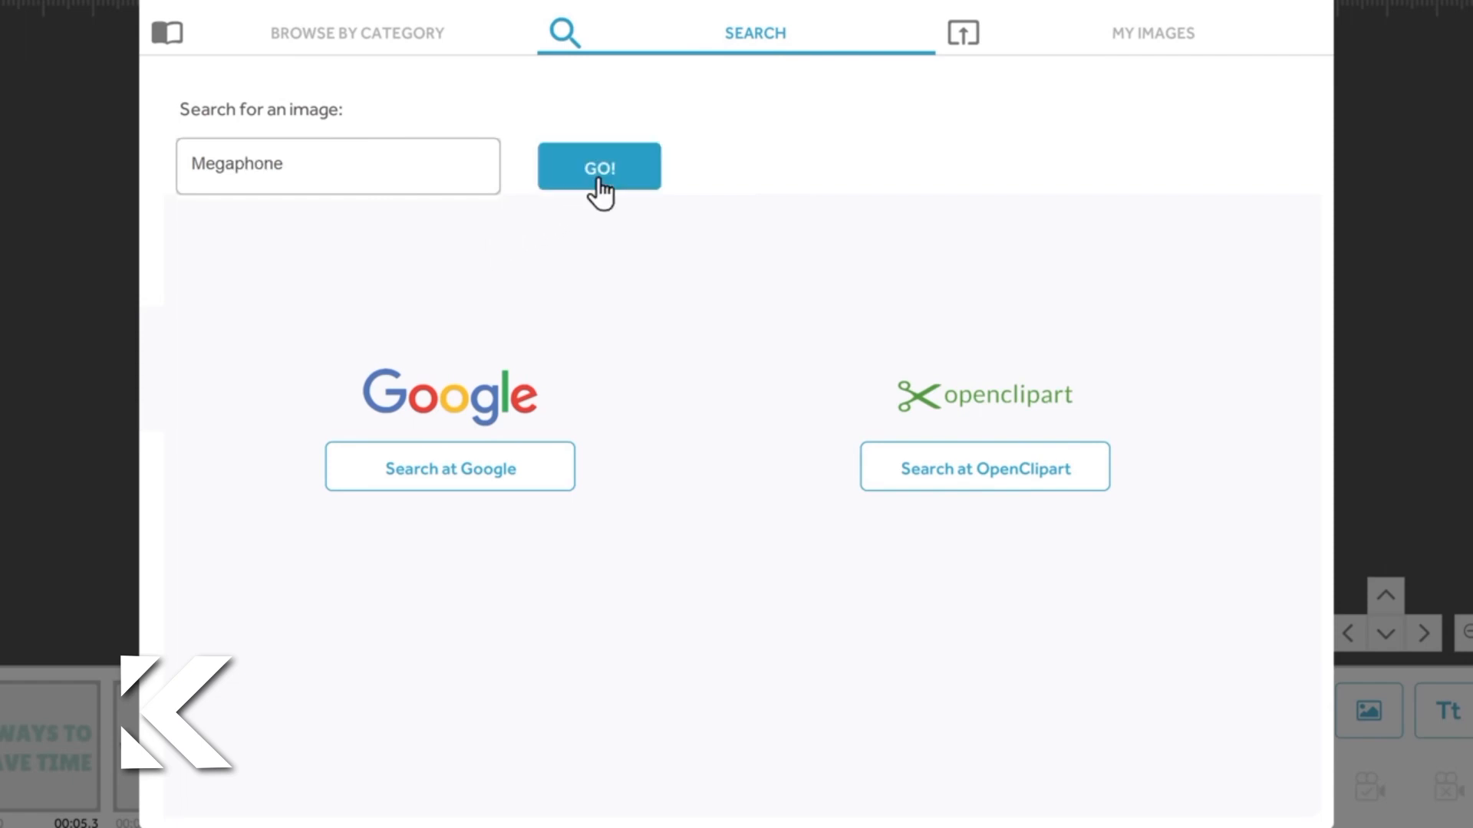
pyautogui.click(600, 188)
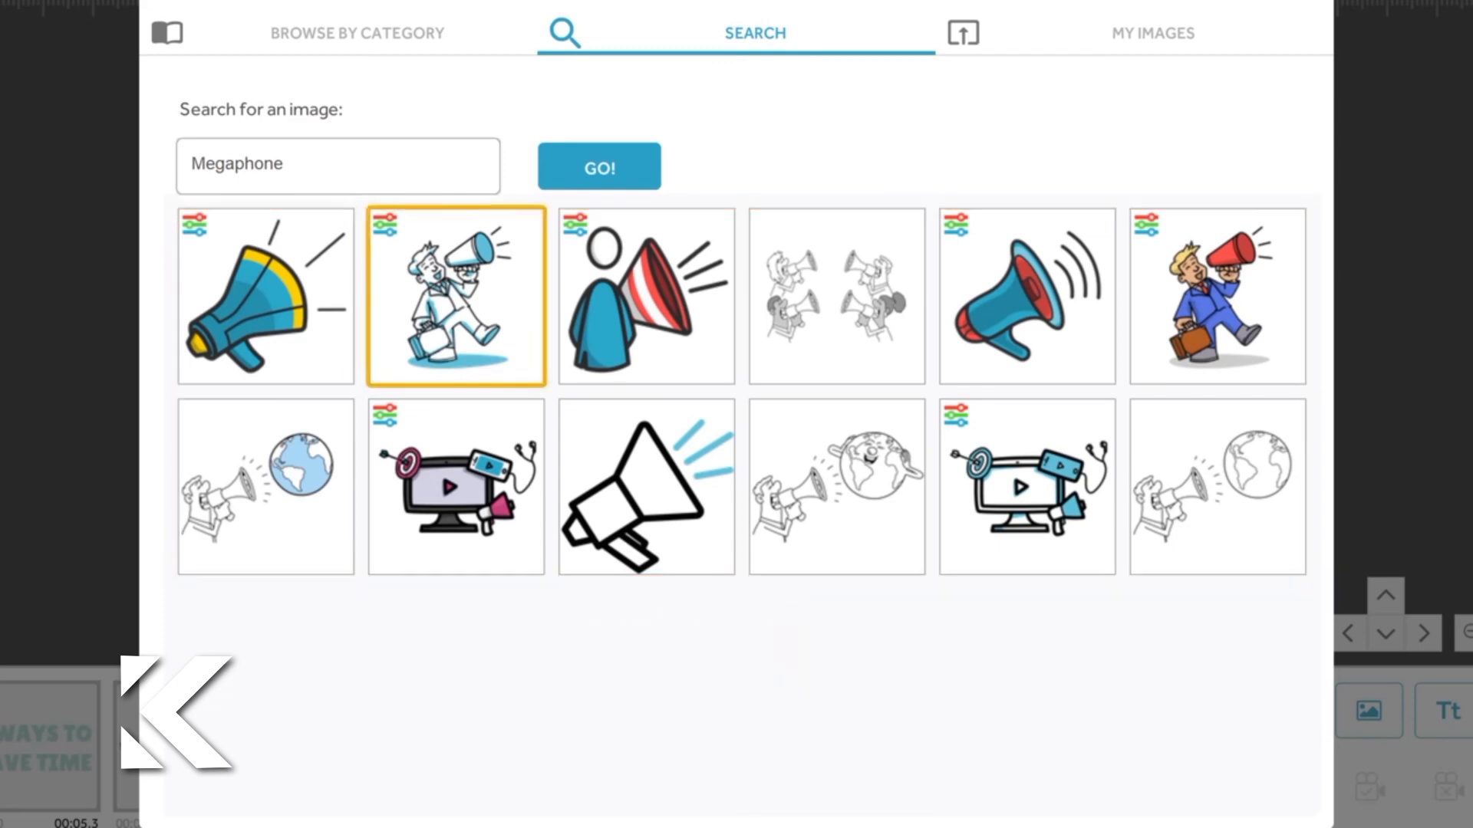
pyautogui.click(488, 281)
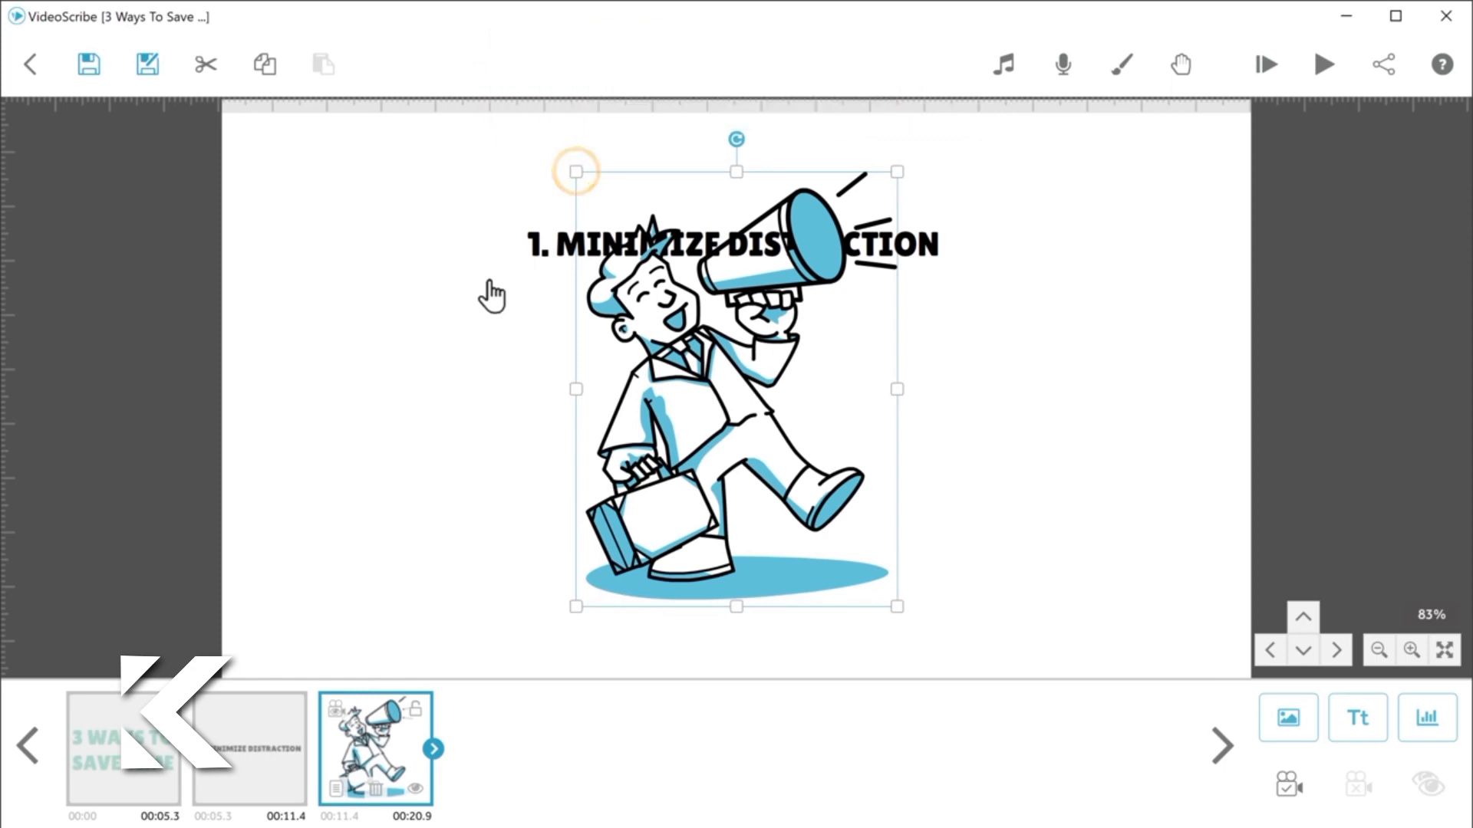
pyautogui.moveTo(577, 183); pyautogui.dragTo(625, 261)
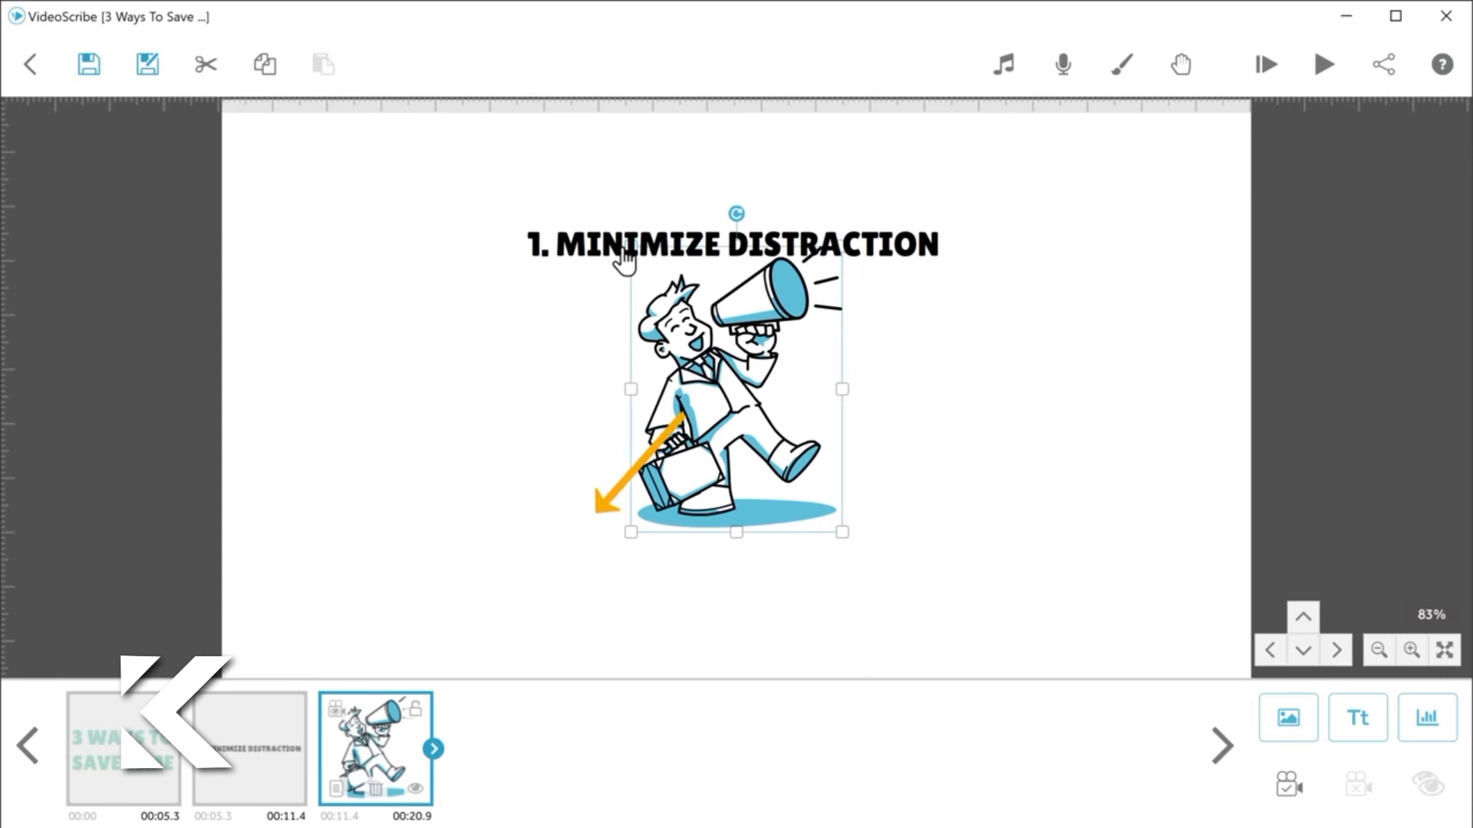
pyautogui.moveTo(711, 390); pyautogui.dragTo(591, 472)
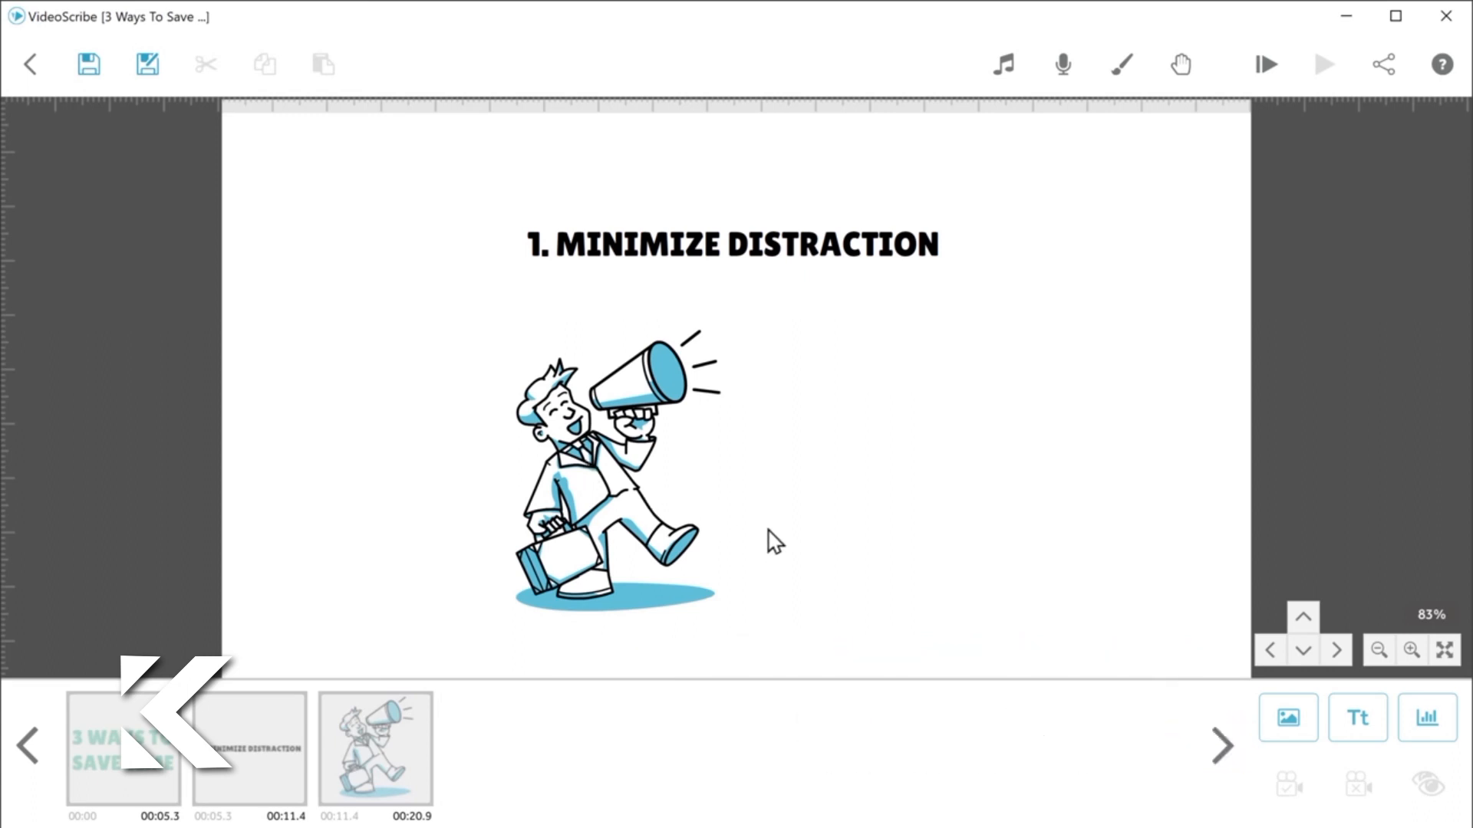
# Step: Search the image library for "blind" and add the sketched walking man with a blue tie covering his eyes
pyautogui.click(1288, 725)
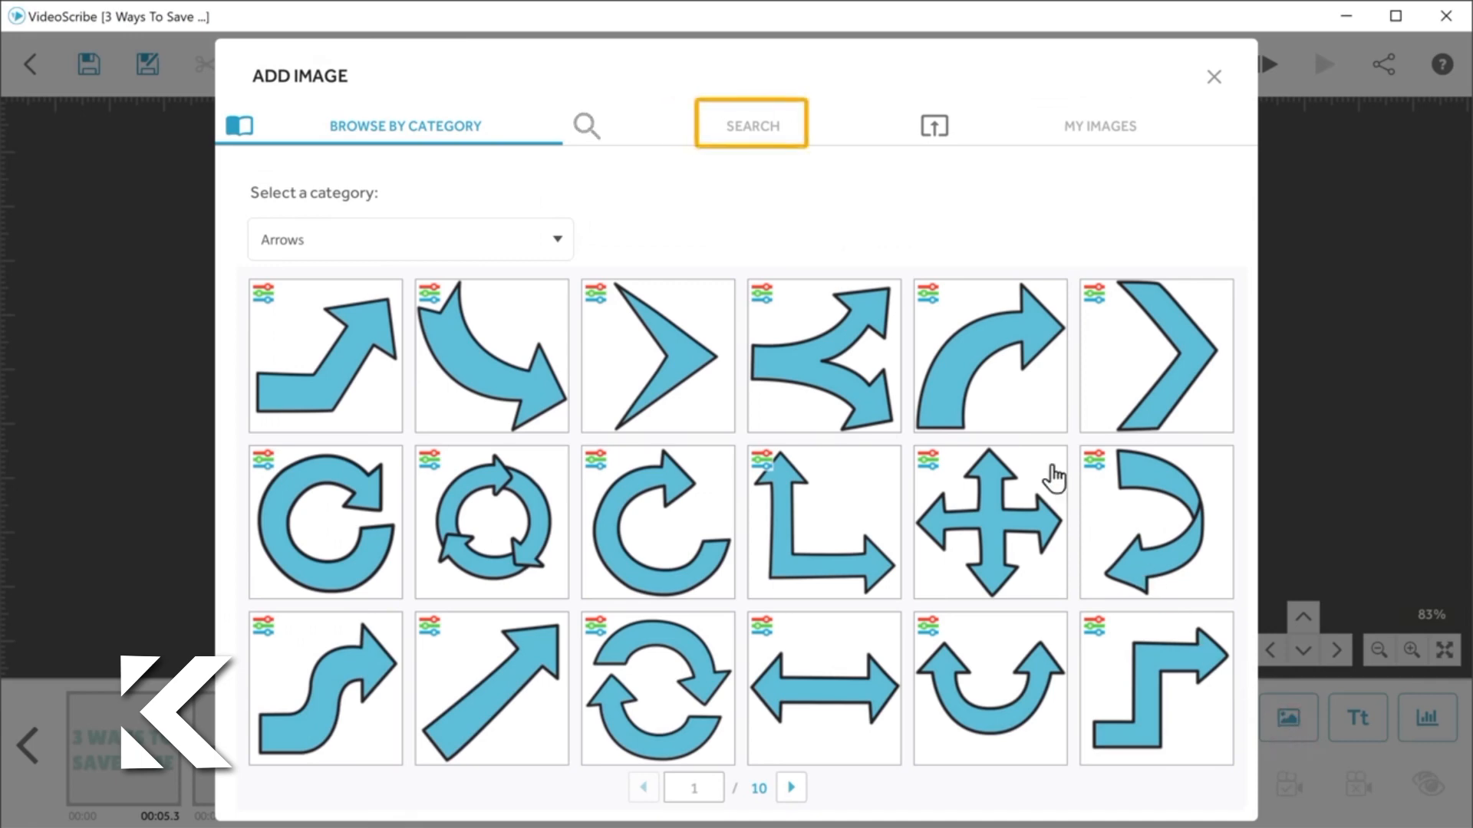
pyautogui.click(754, 135)
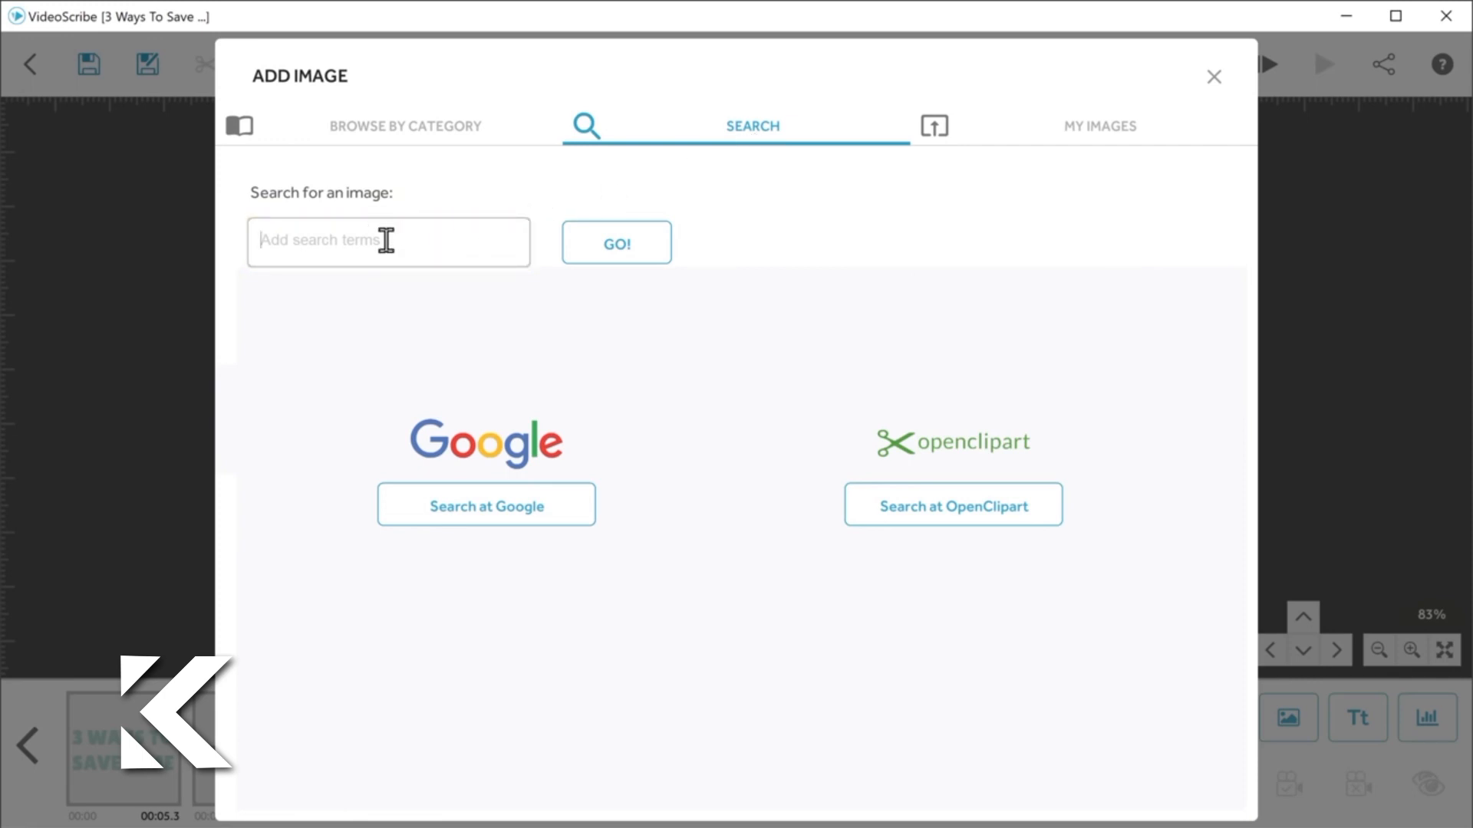
pyautogui.write('blind')
pyautogui.click(617, 255)
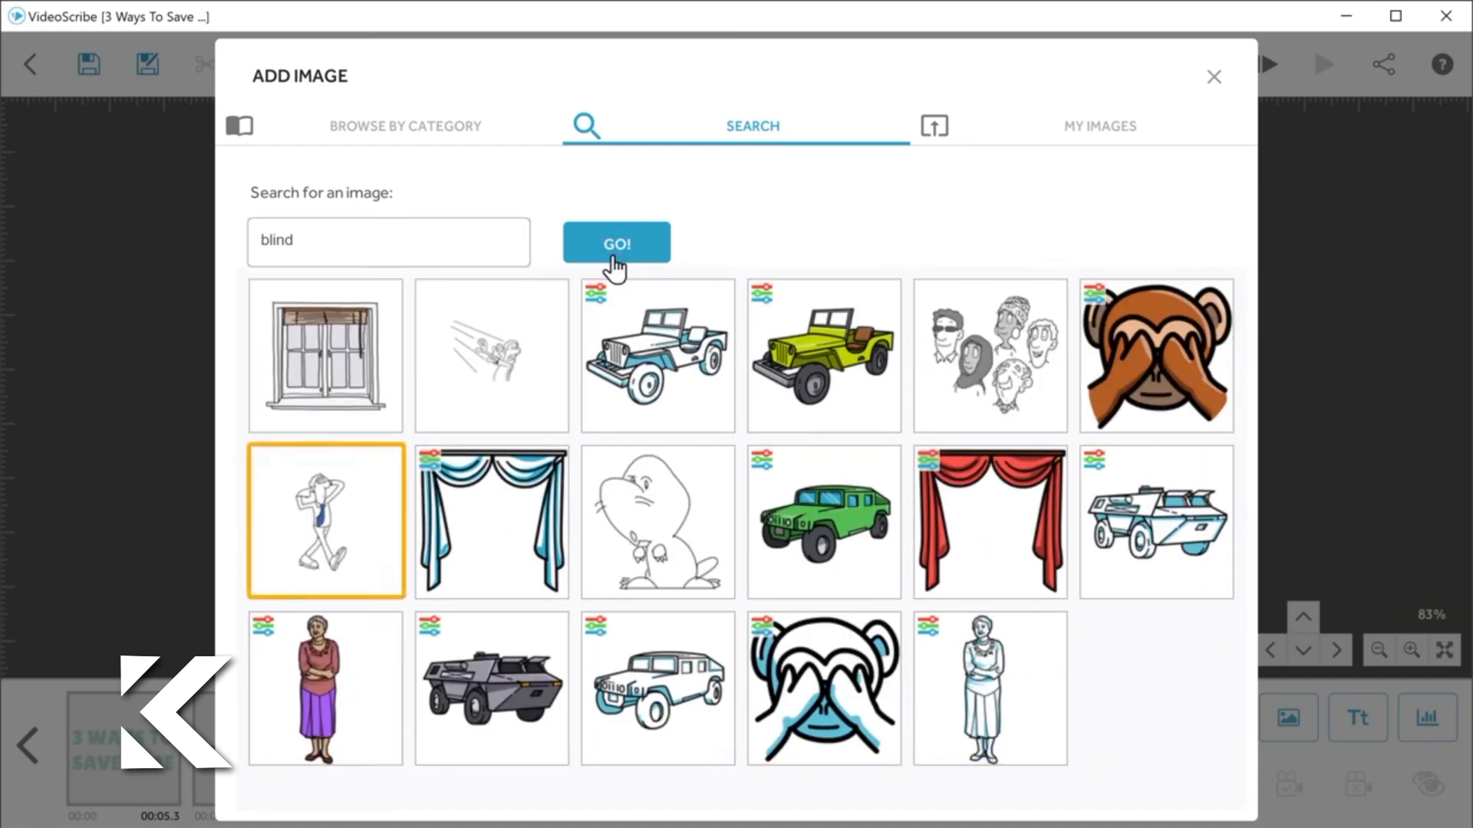
pyautogui.click(346, 508)
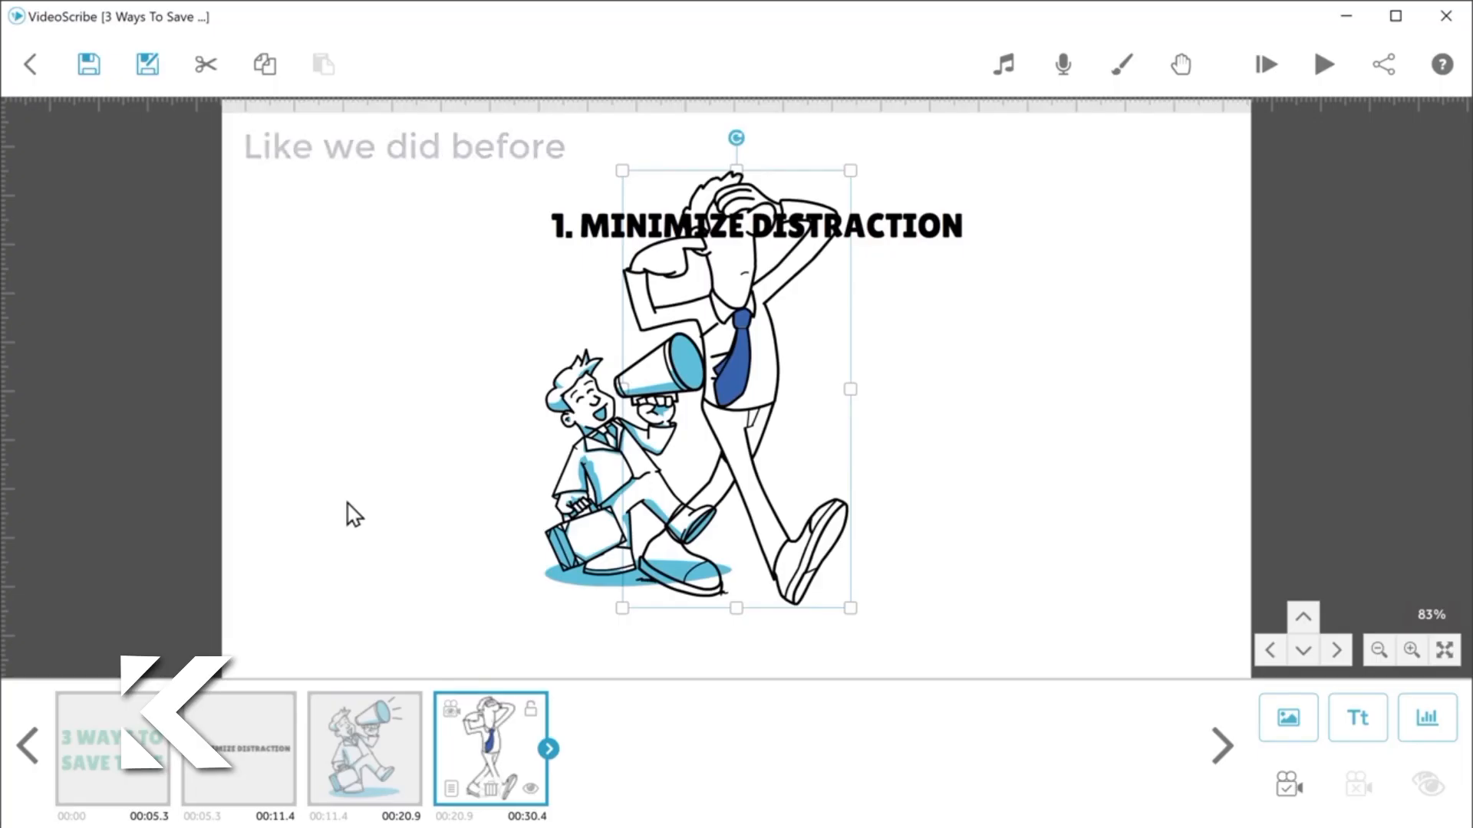
# Step: Shrink the man covering his eyes, place him to the right of the megaphone man, and preview the scribe
pyautogui.moveTo(623, 174); pyautogui.dragTo(689, 247)
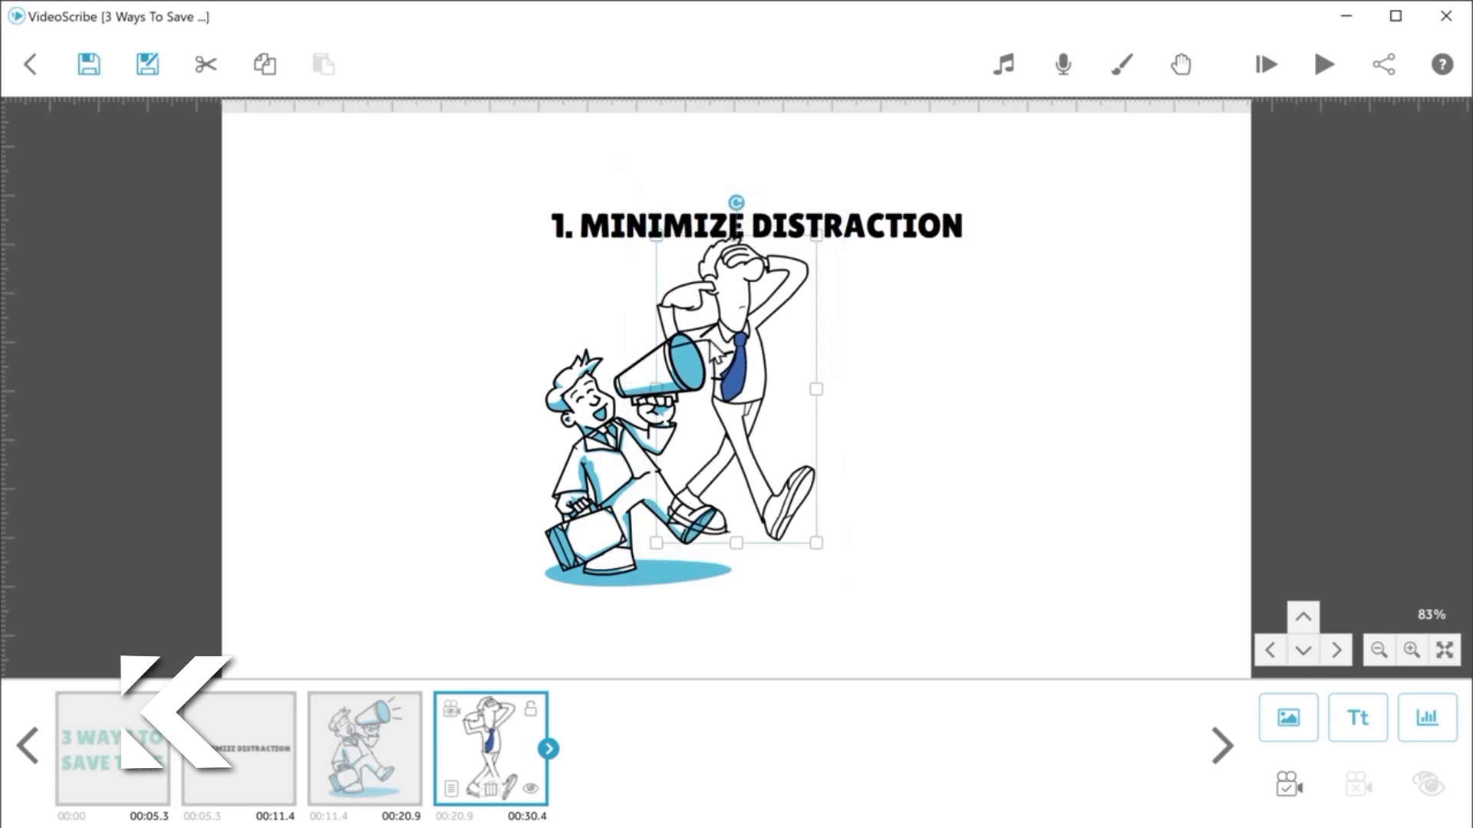
pyautogui.moveTo(718, 363); pyautogui.dragTo(862, 402)
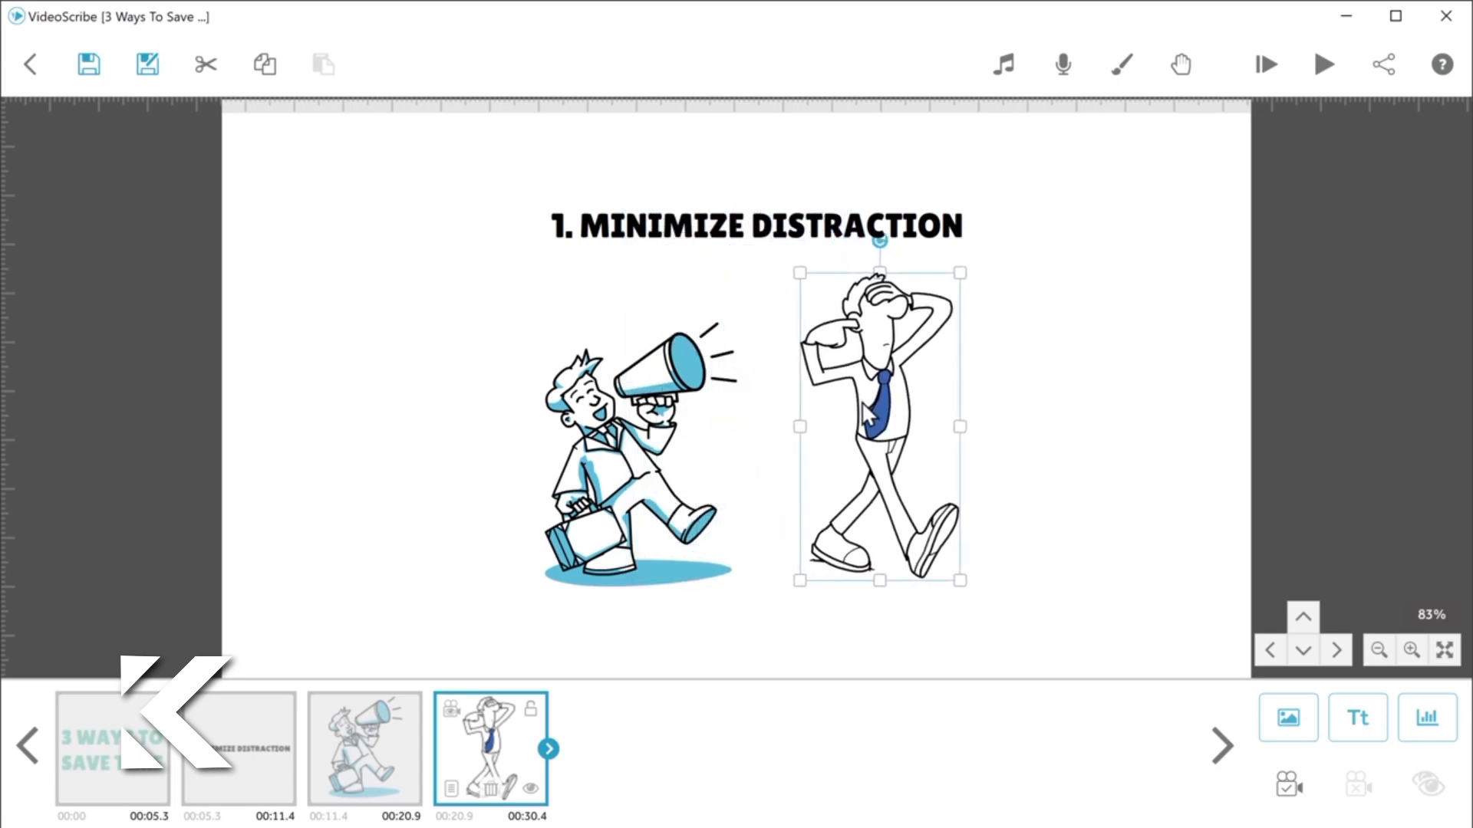
pyautogui.click(862, 402)
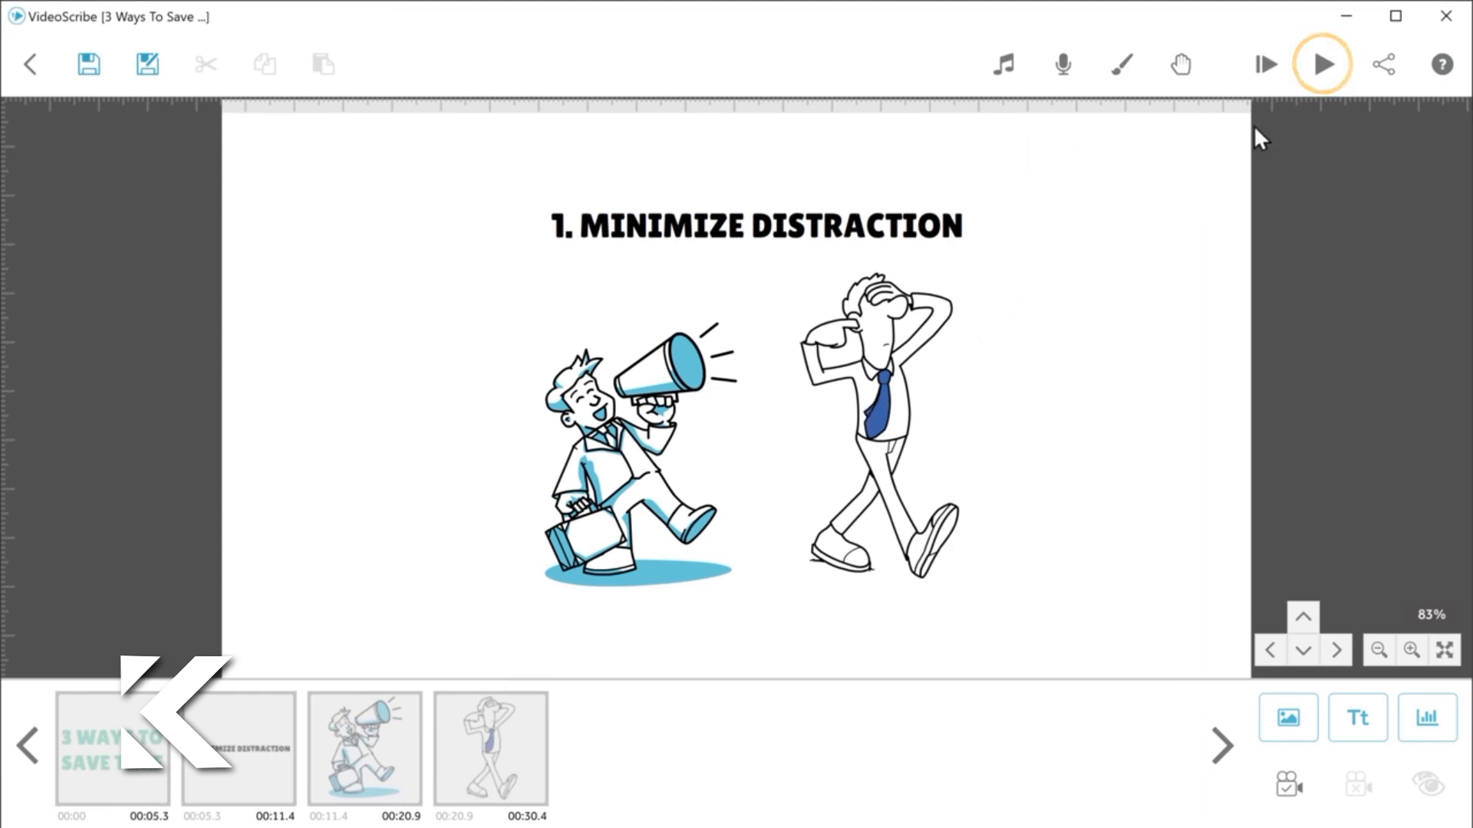
pyautogui.click(1329, 69)
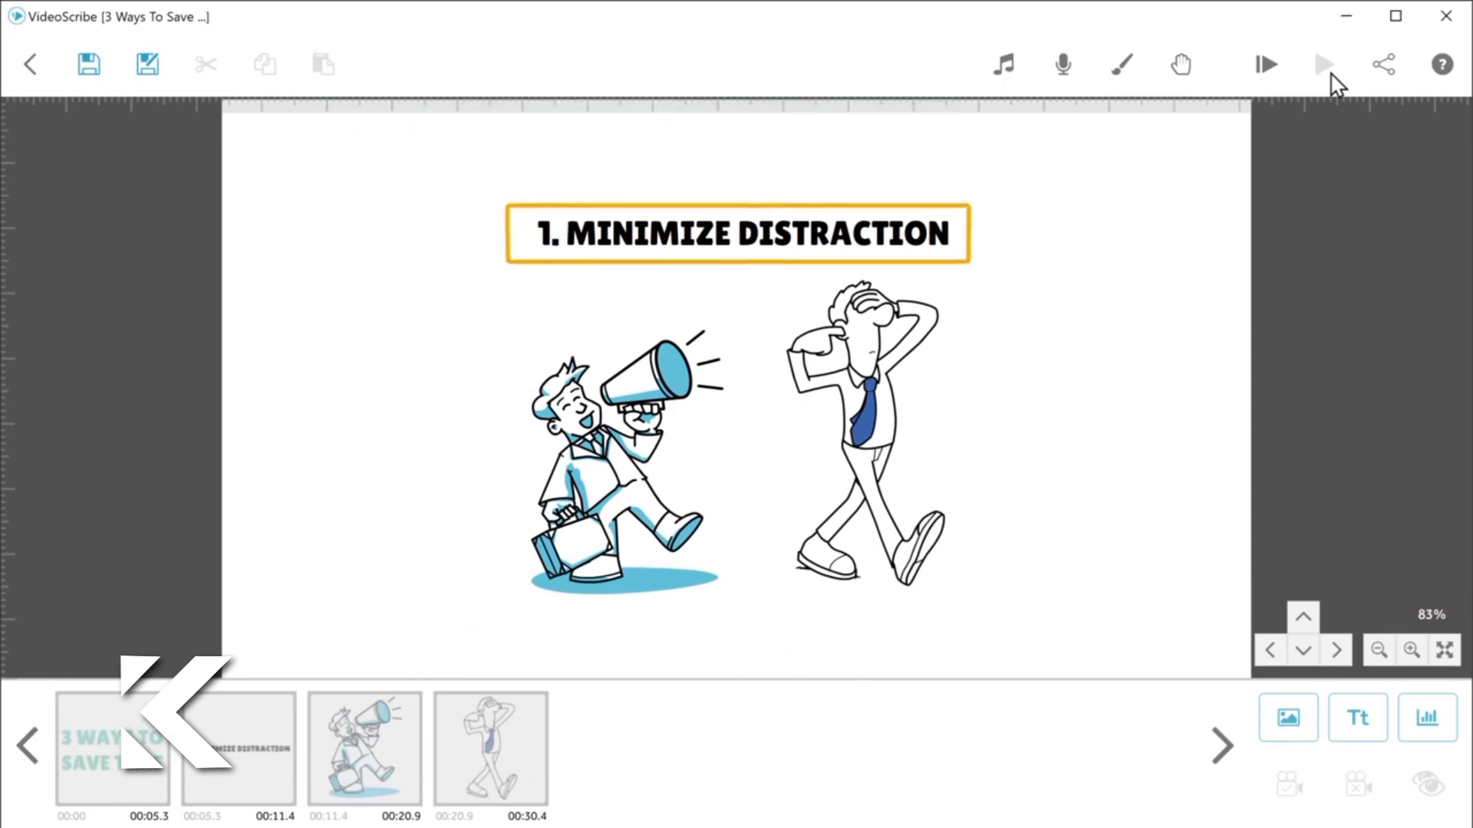
# Step: Set the camera to the current position for the heading, the megaphone man and the man covering his eyes, and preview the scribe
pyautogui.click(741, 251)
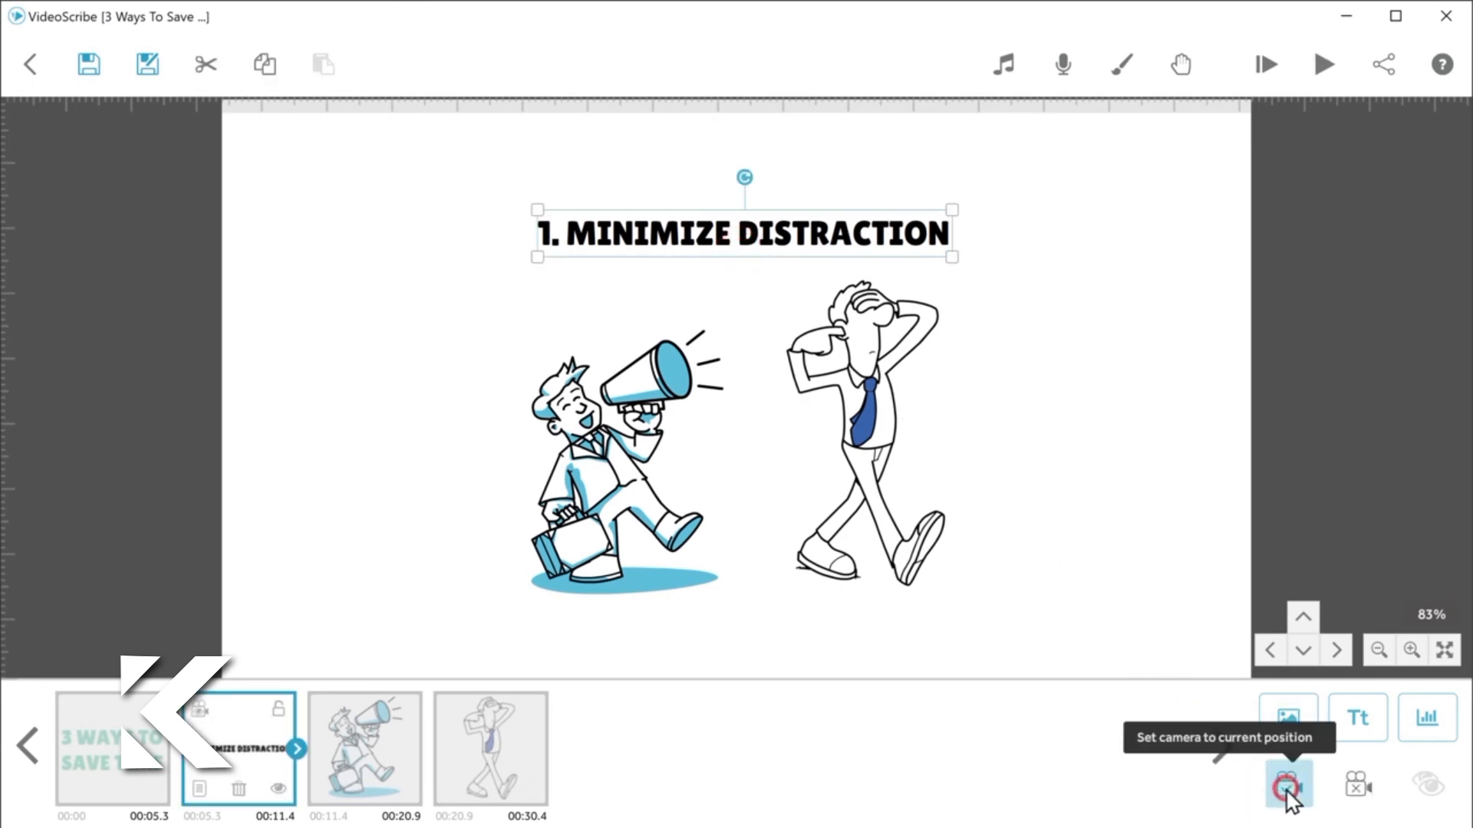
pyautogui.click(1287, 788)
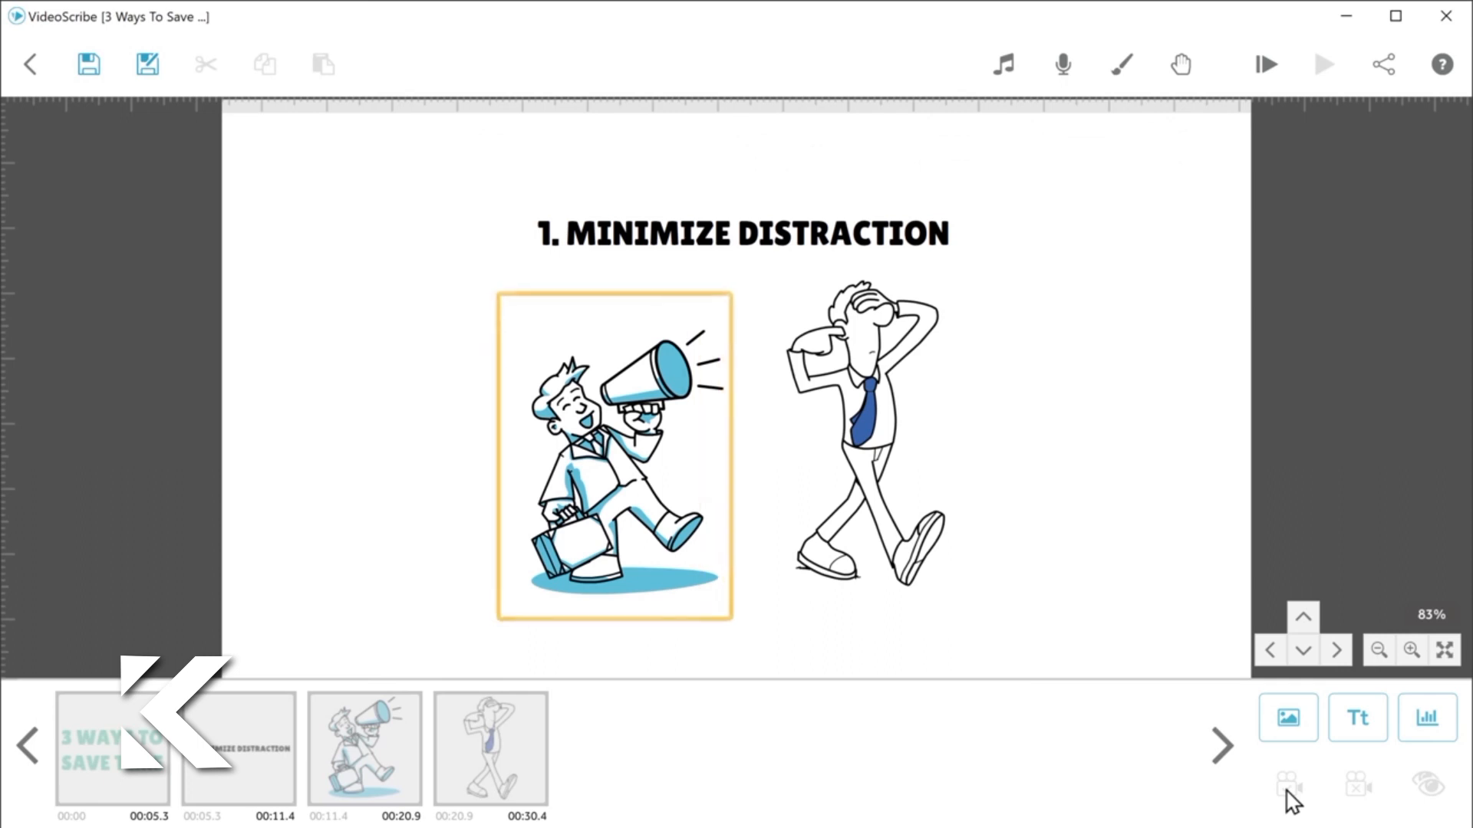
pyautogui.click(667, 461)
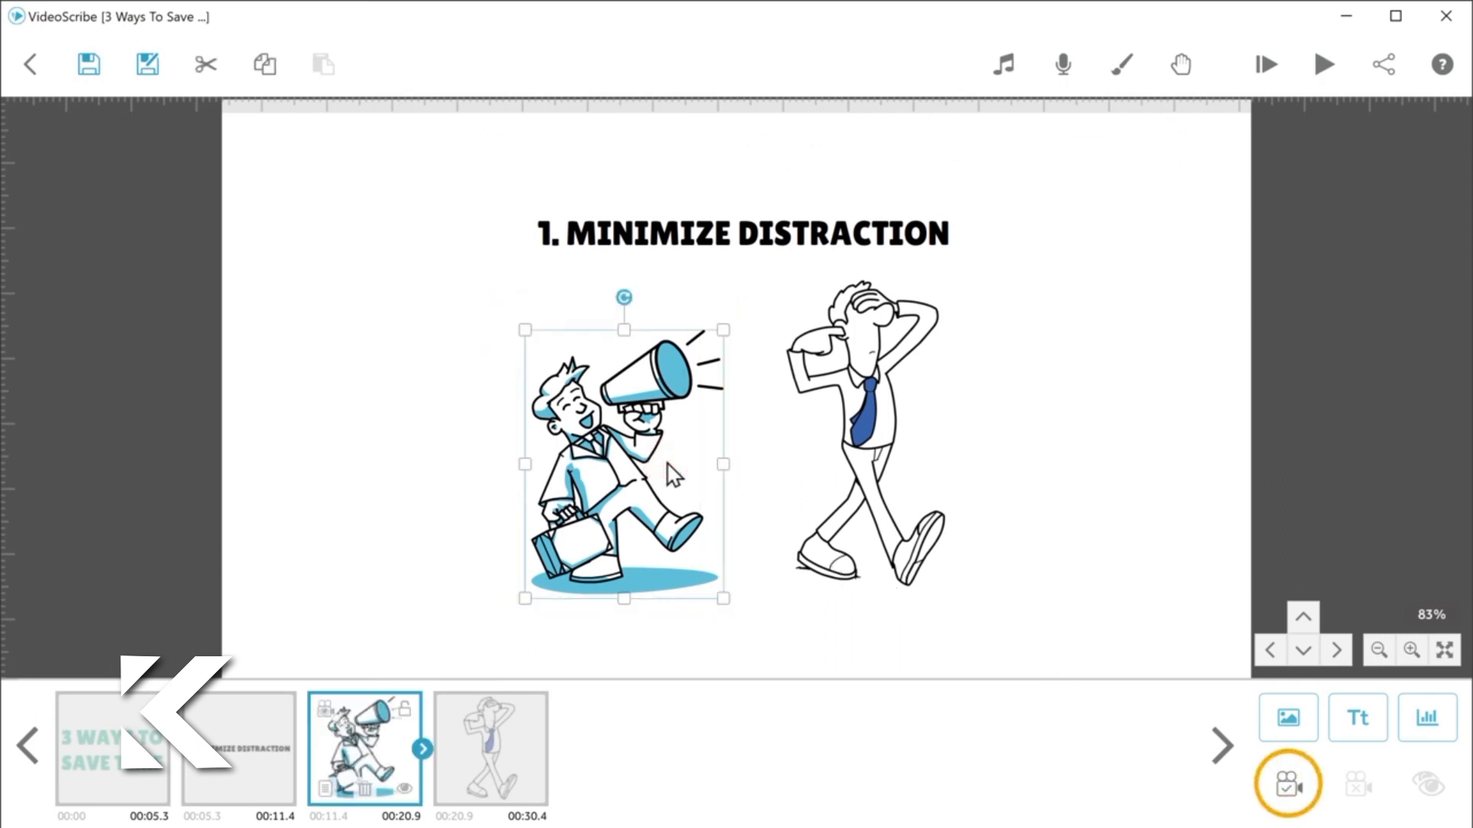
pyautogui.click(1289, 790)
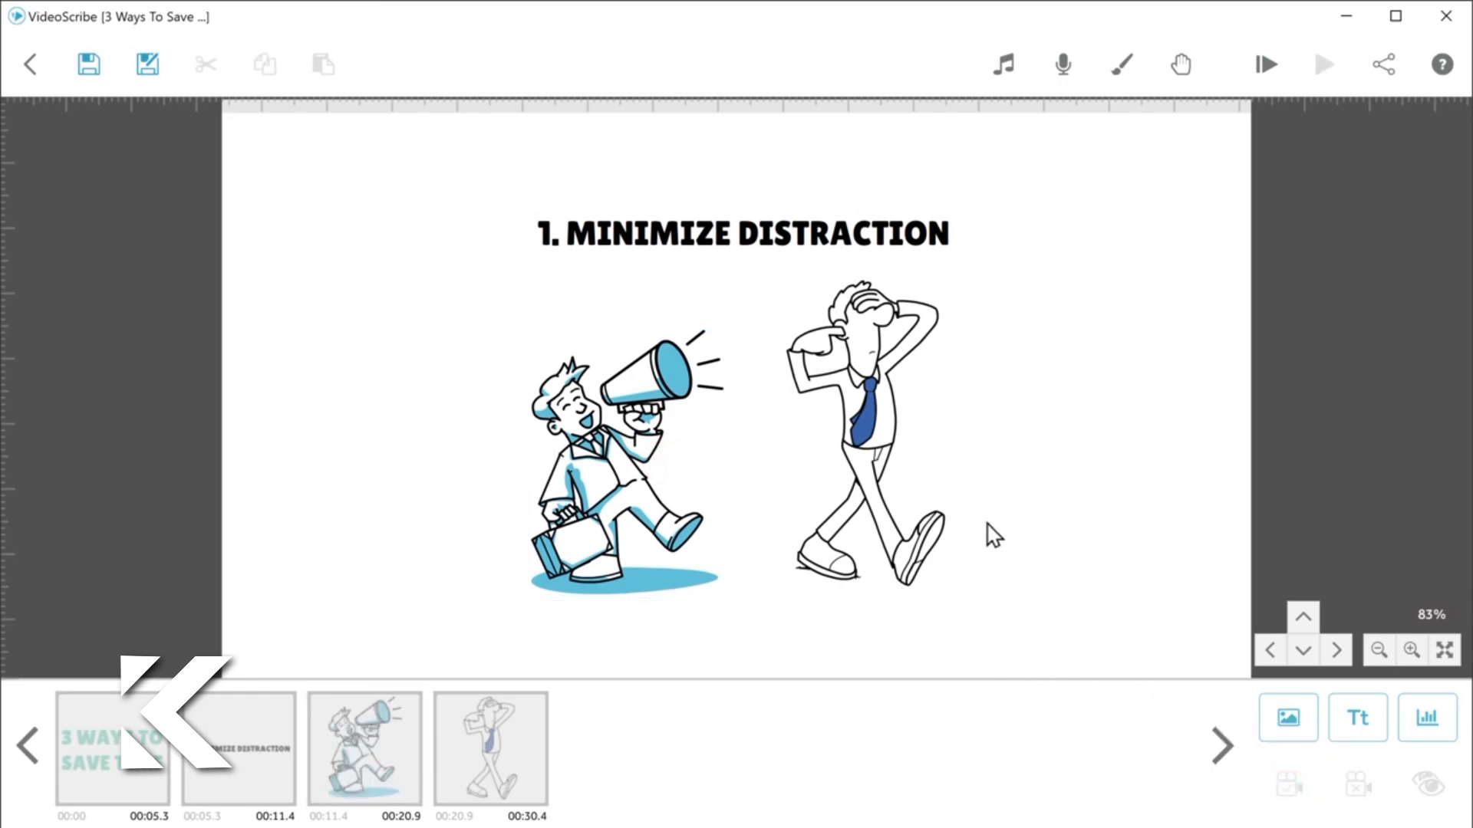
pyautogui.click(868, 416)
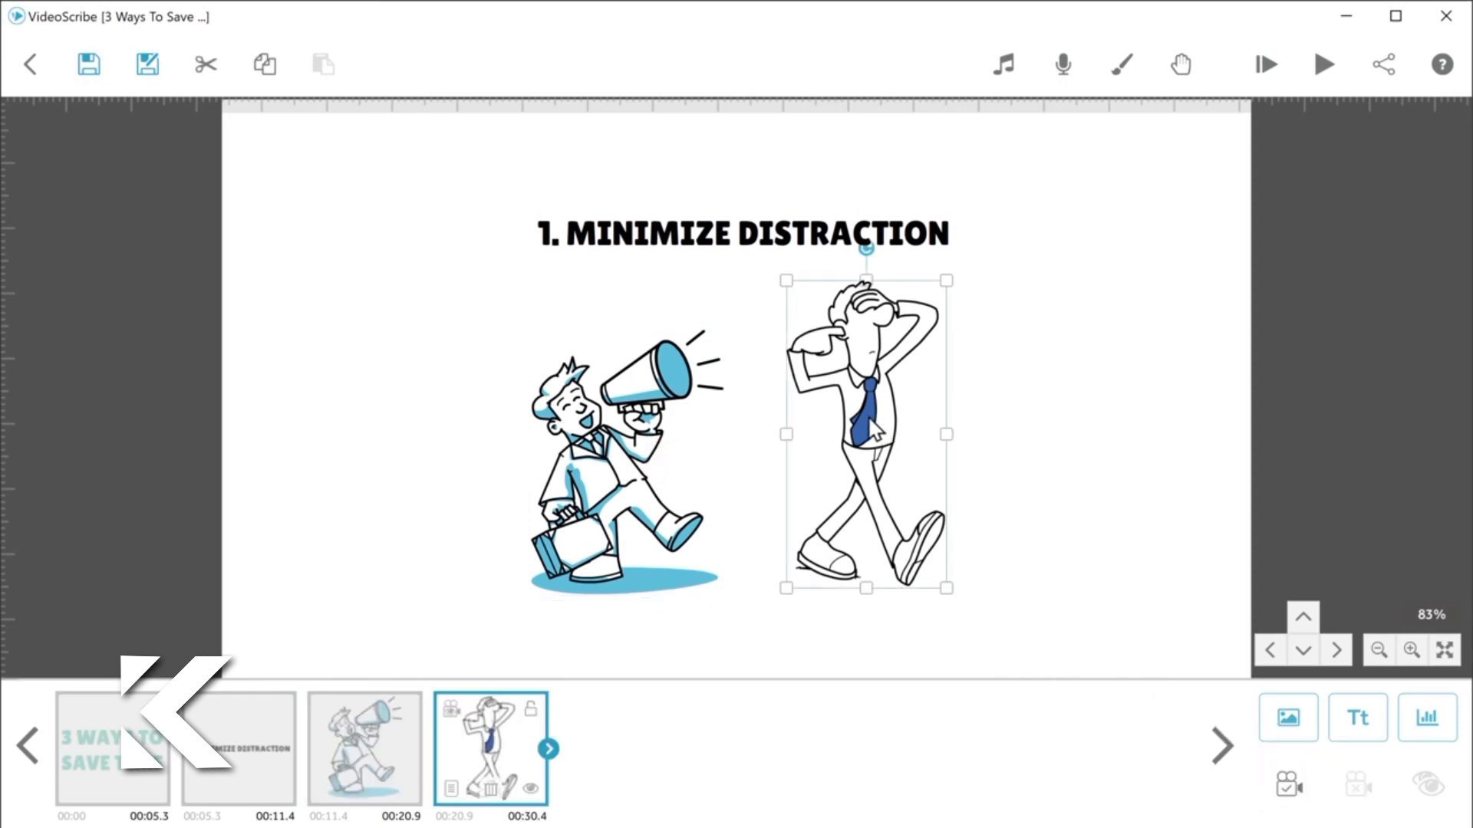
pyautogui.click(1288, 791)
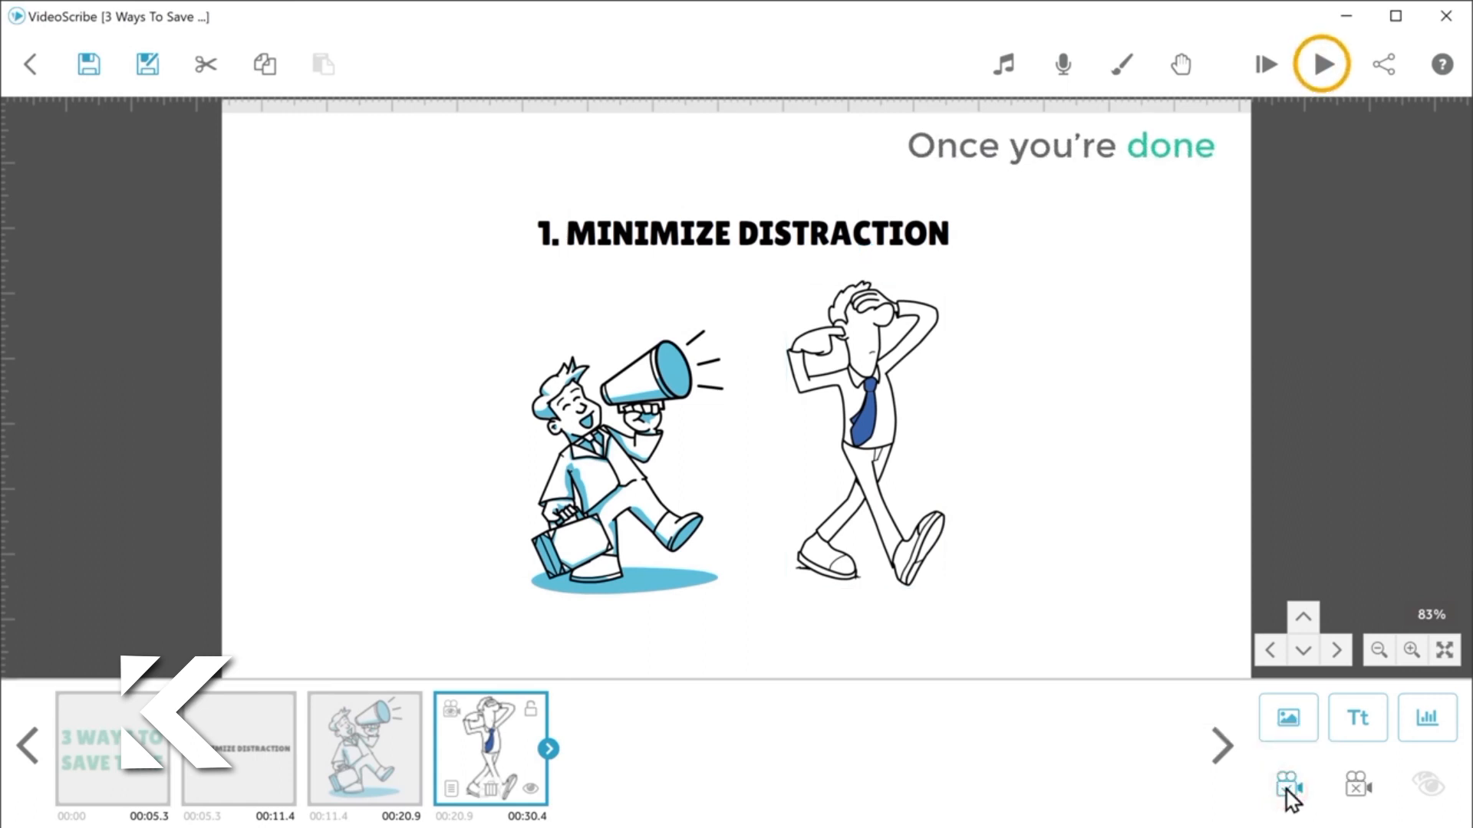
pyautogui.click(1332, 76)
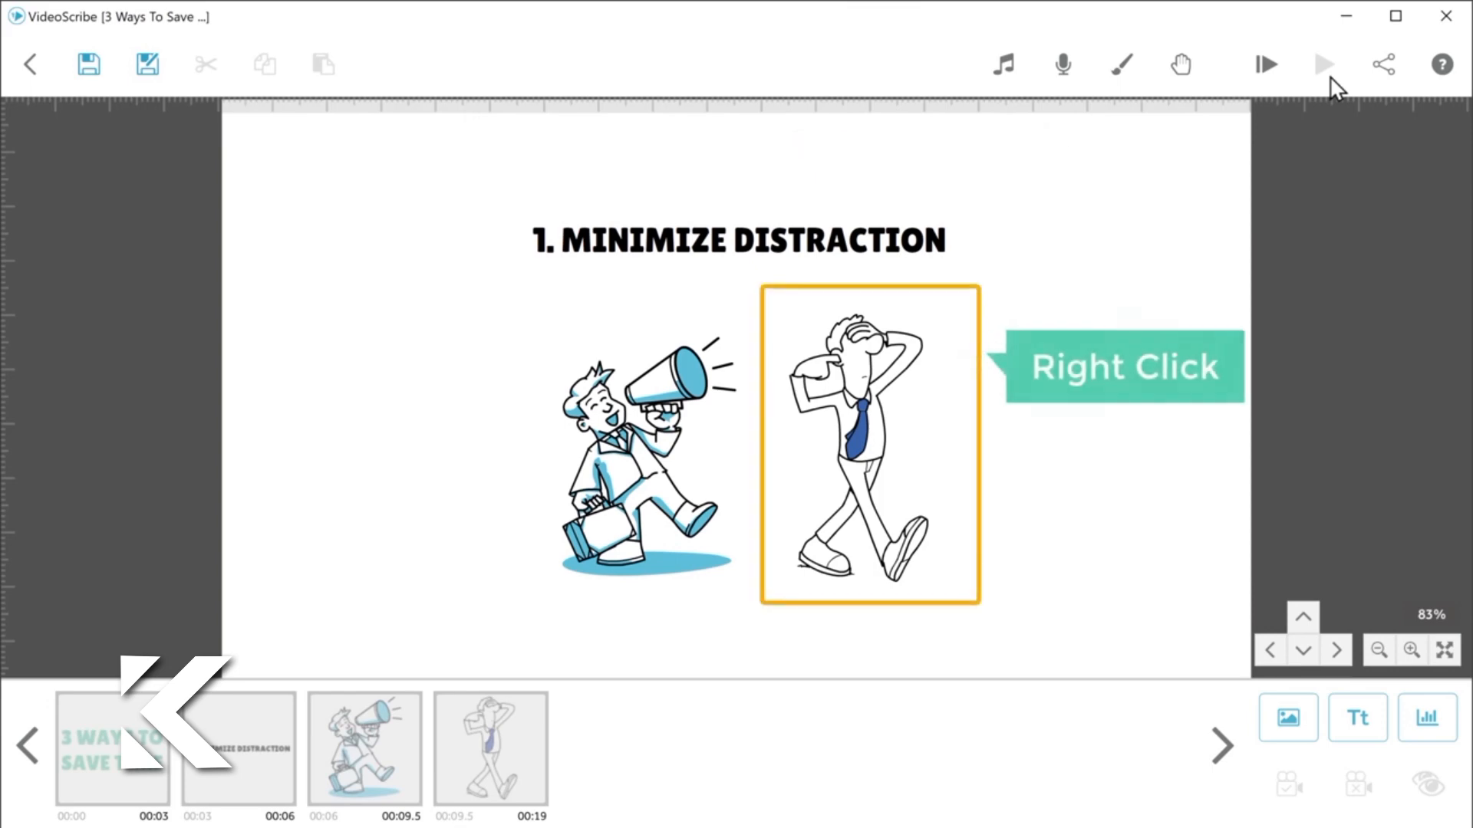
# Step: Set the animate time to 2.0 s and the transition to 0.5 s for the man covering his eyes, and preview the scribe
pyautogui.rightClick(903, 403)
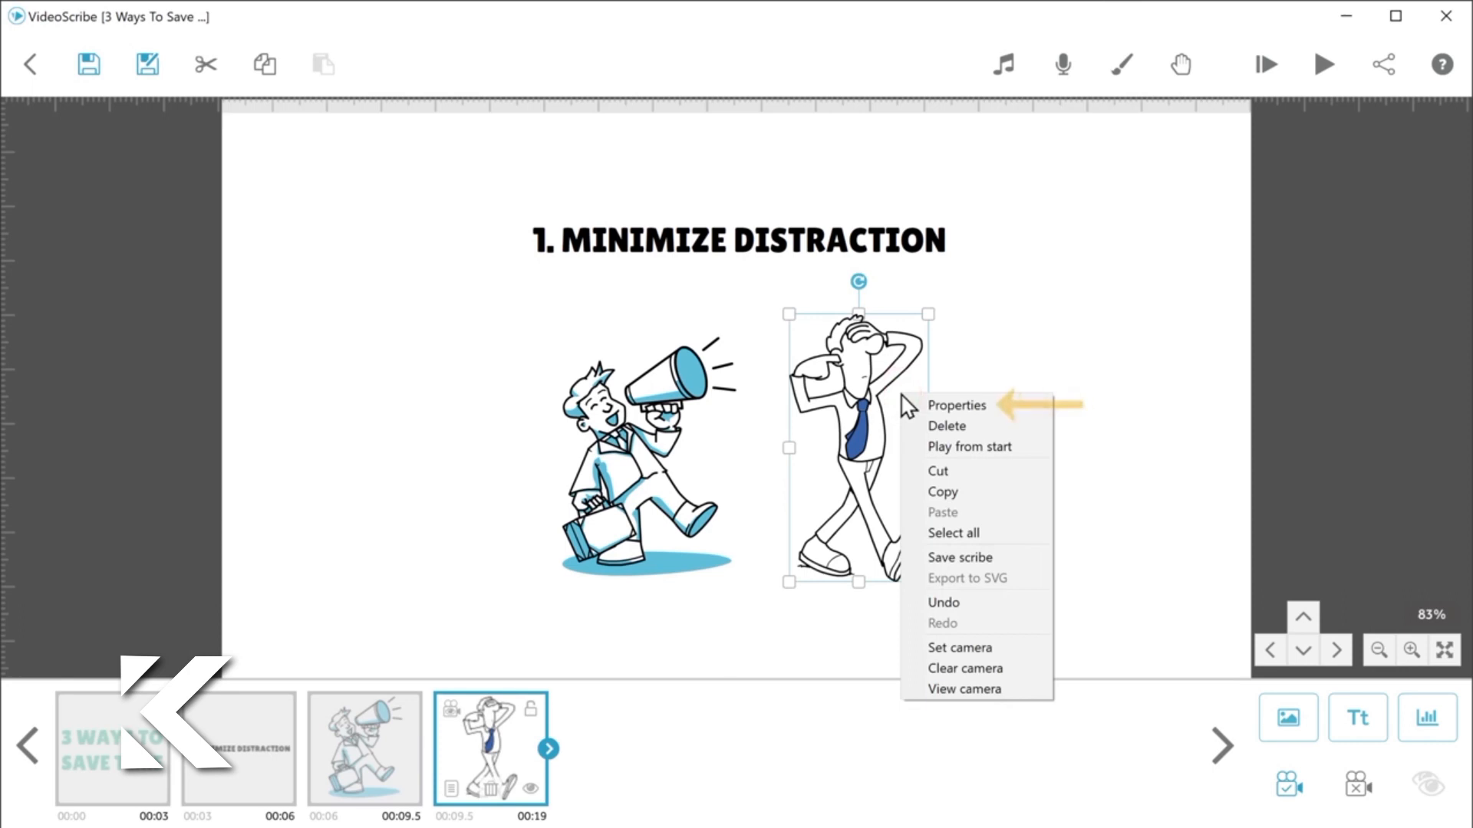
pyautogui.click(959, 409)
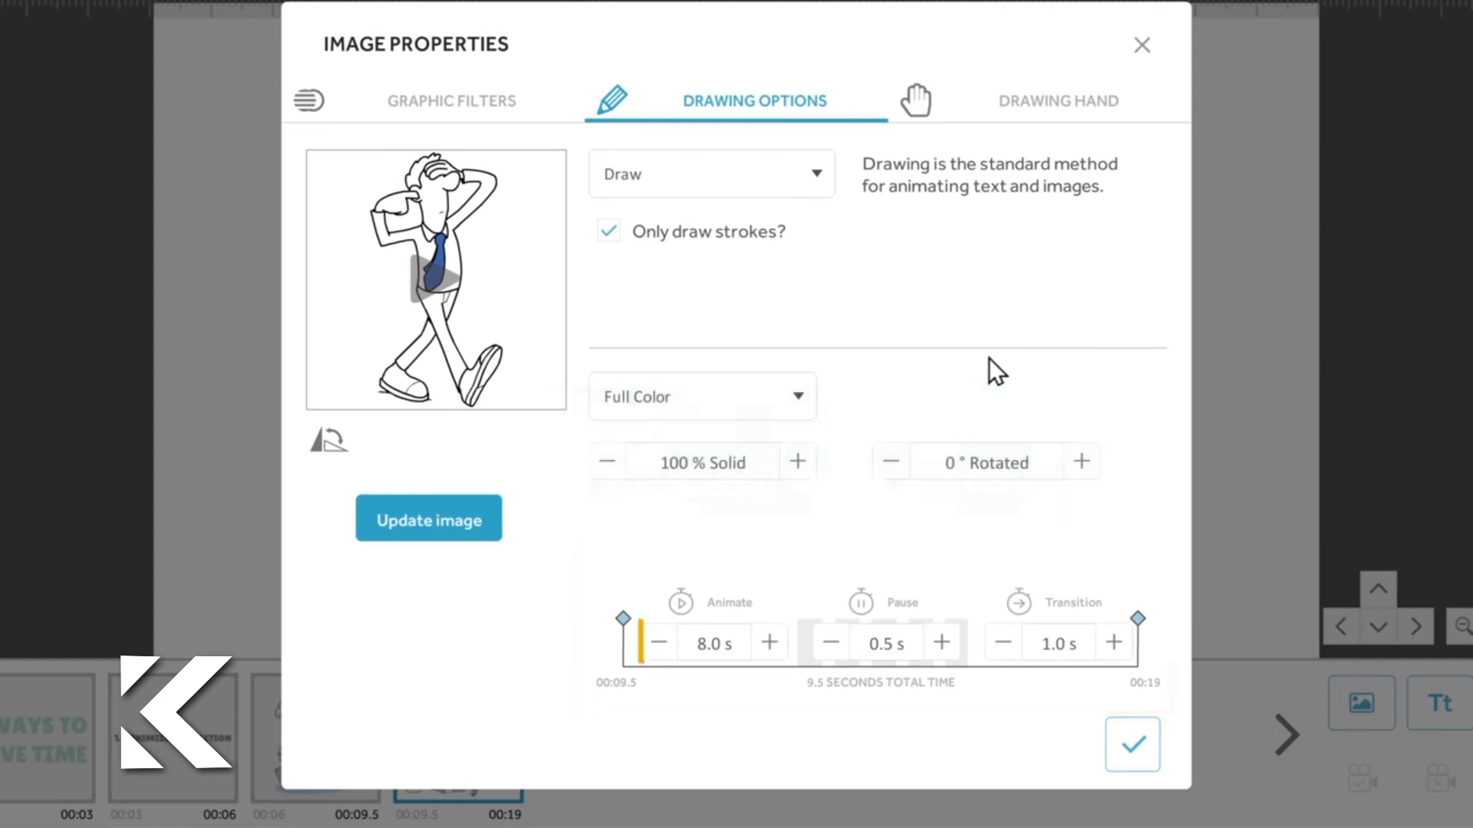
pyautogui.click(659, 644)
pyautogui.click(659, 645)
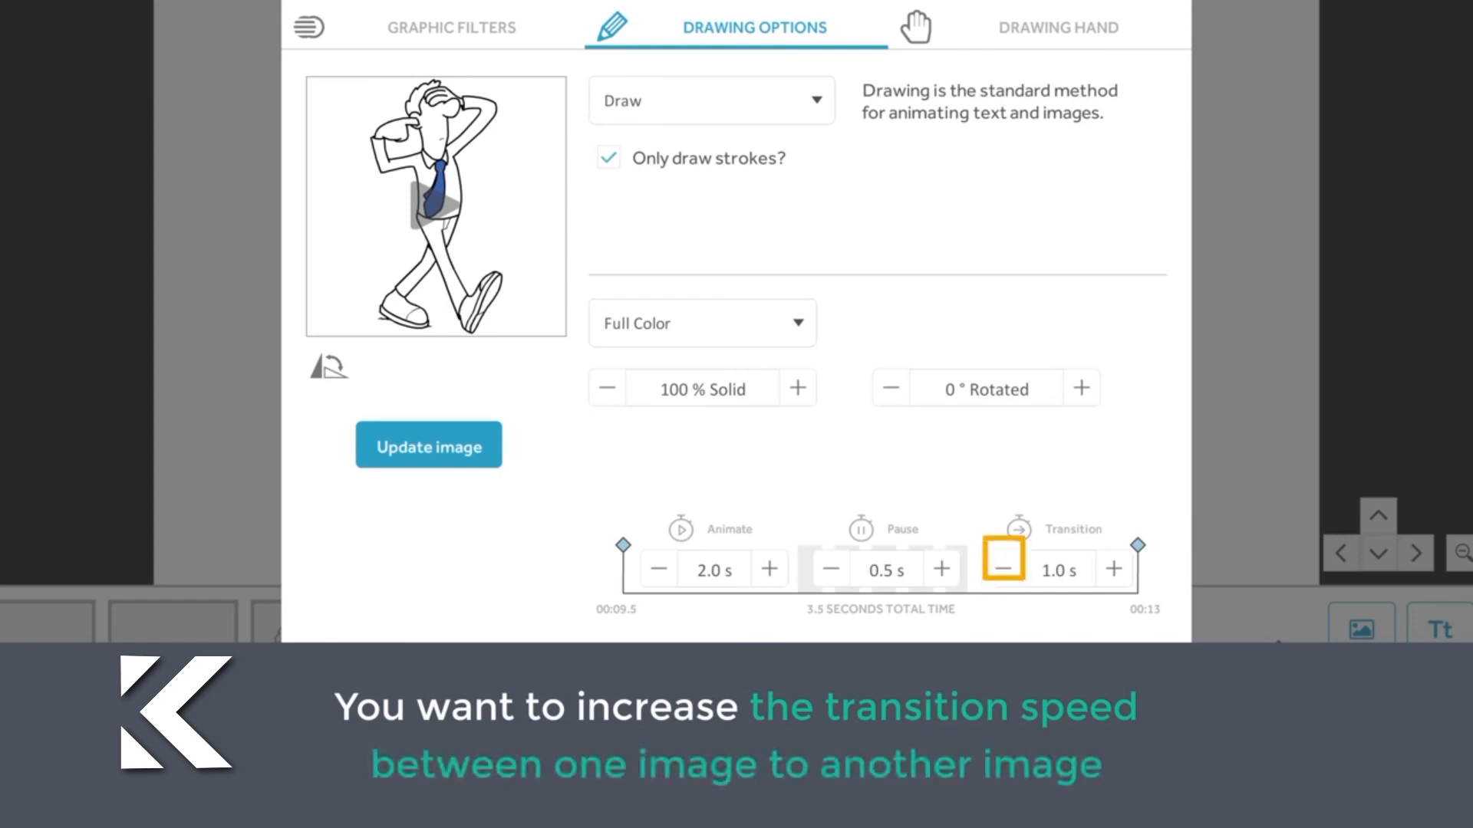
pyautogui.click(1003, 645)
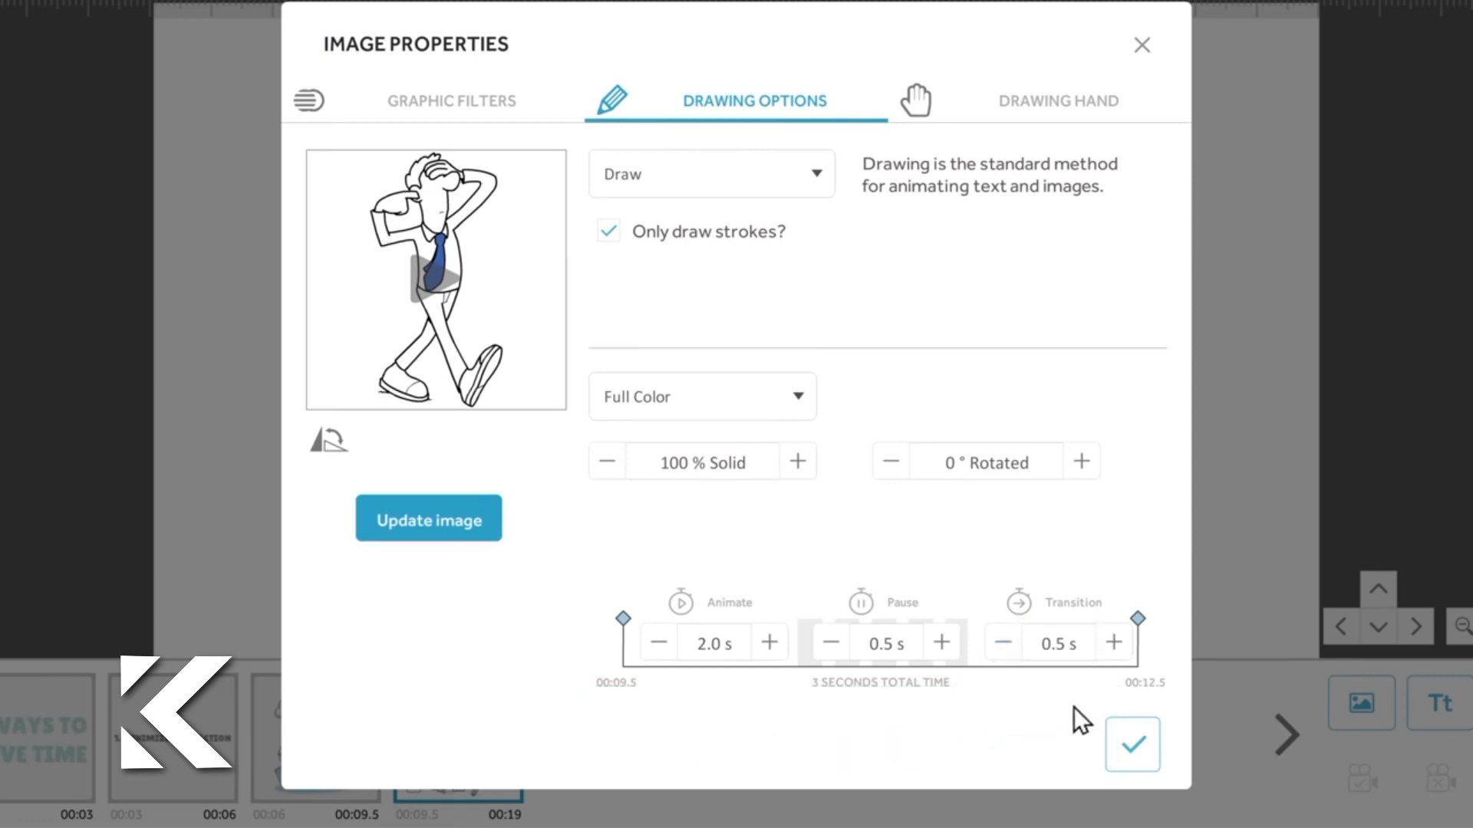
pyautogui.click(1133, 758)
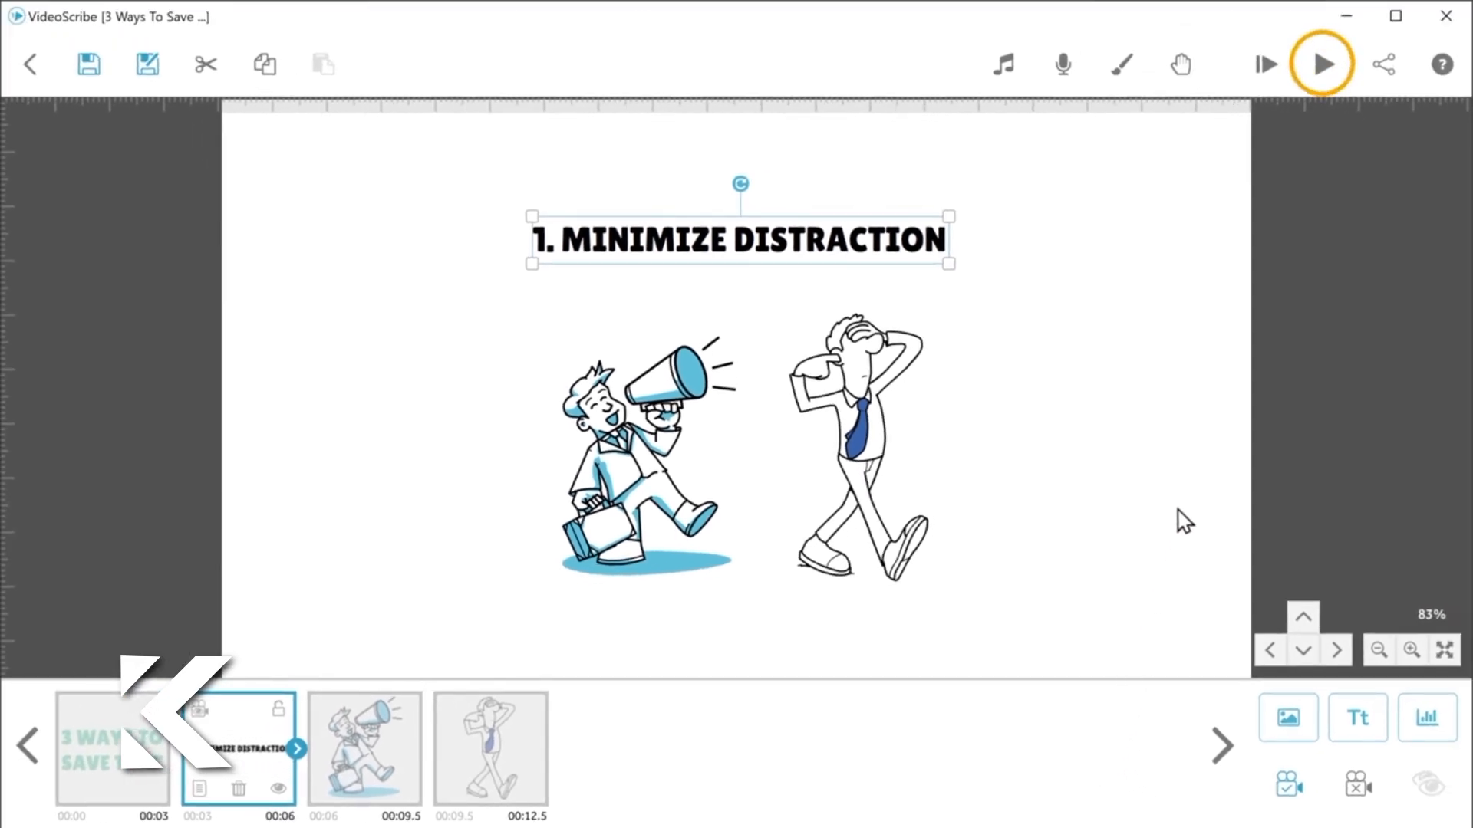
pyautogui.click(1327, 72)
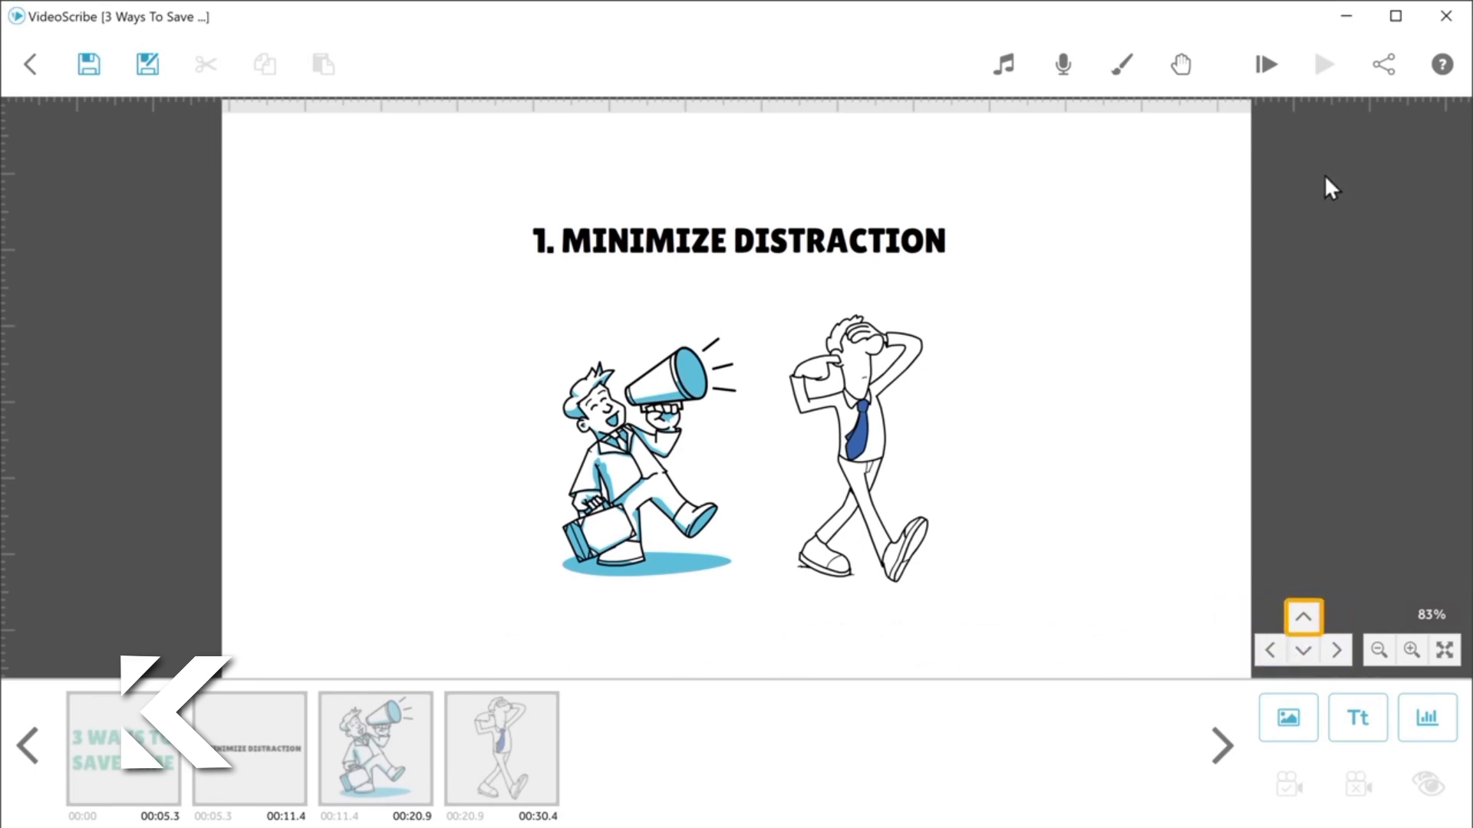
# Step: Add the text "2. KEEP TRACK OF YOUR TIME" in Lilita One on the blank canvas area above the first tip's scene
pyautogui.click(1303, 619)
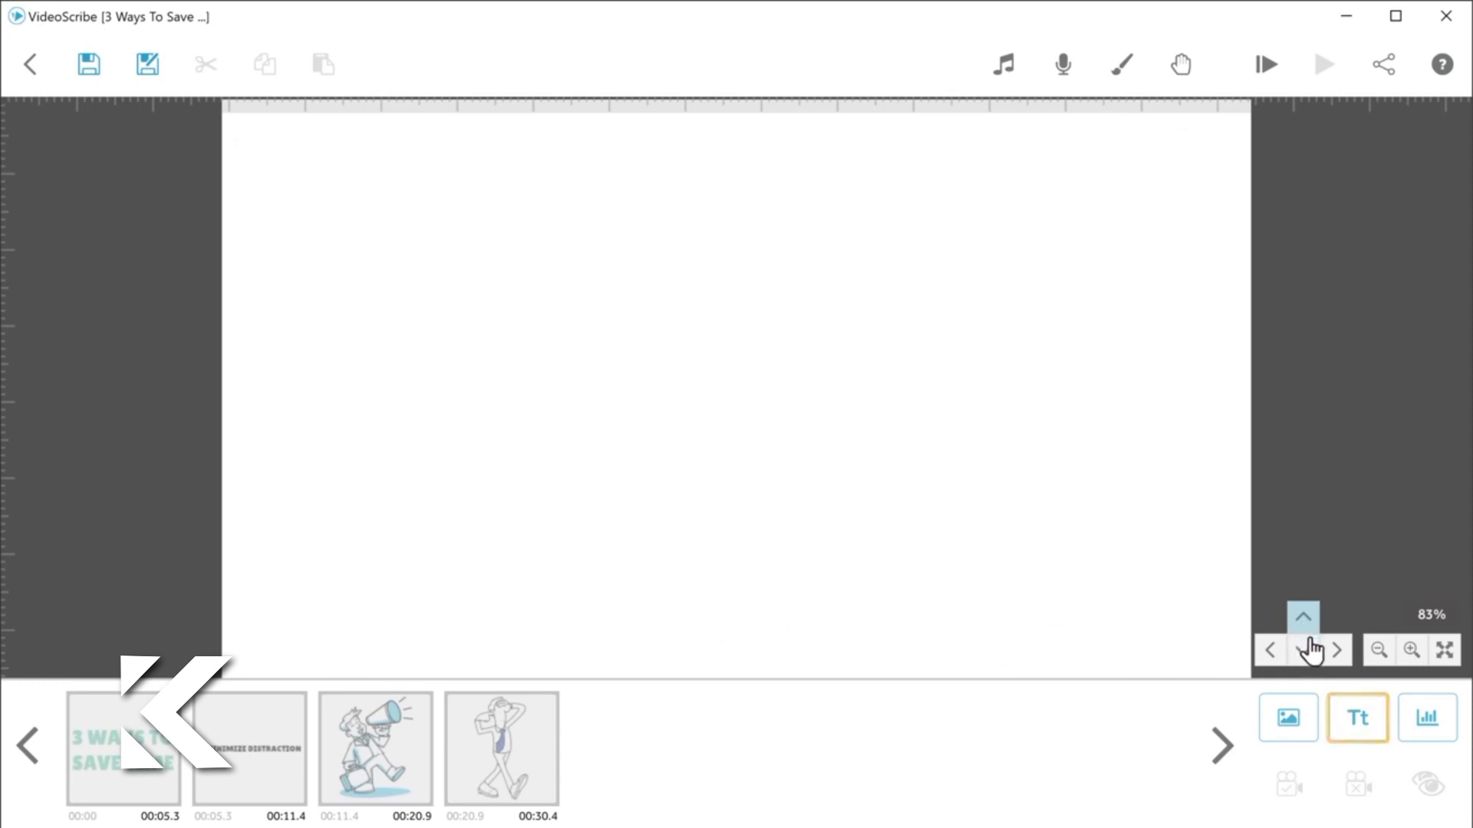
pyautogui.click(1356, 725)
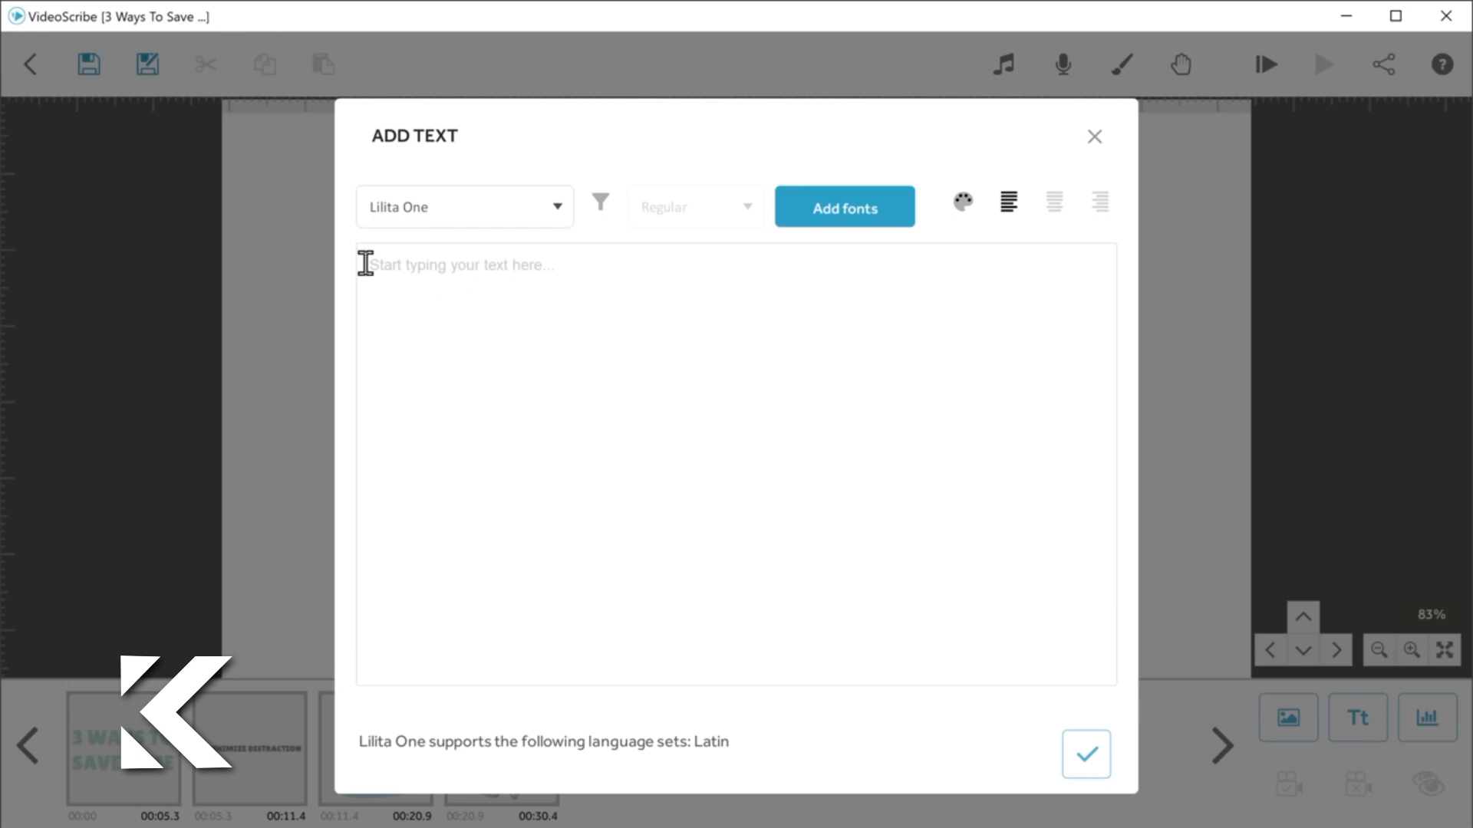
pyautogui.write('2. KEEP TRACK OF YOUR TIME')
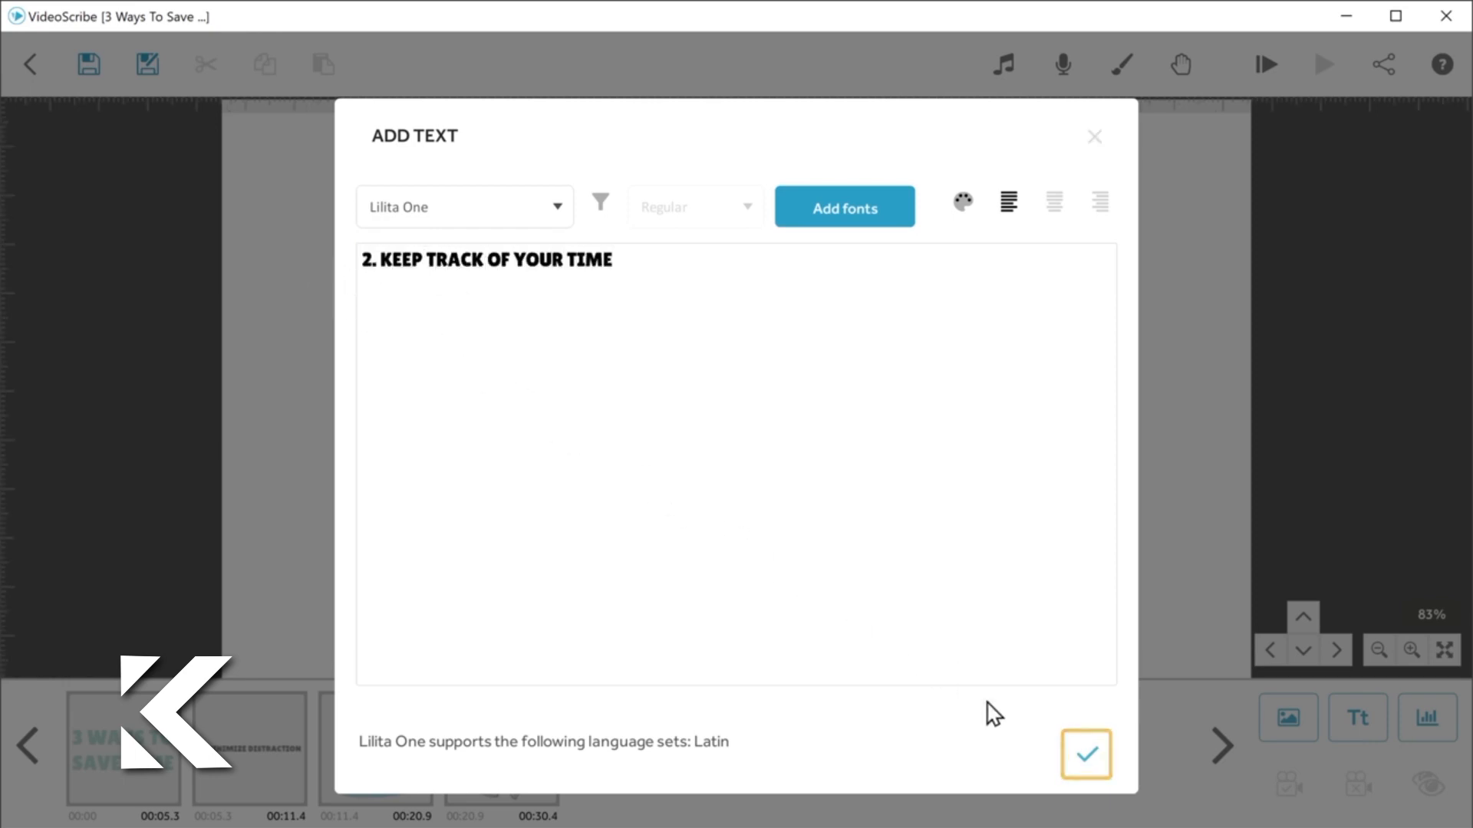
pyautogui.click(1086, 766)
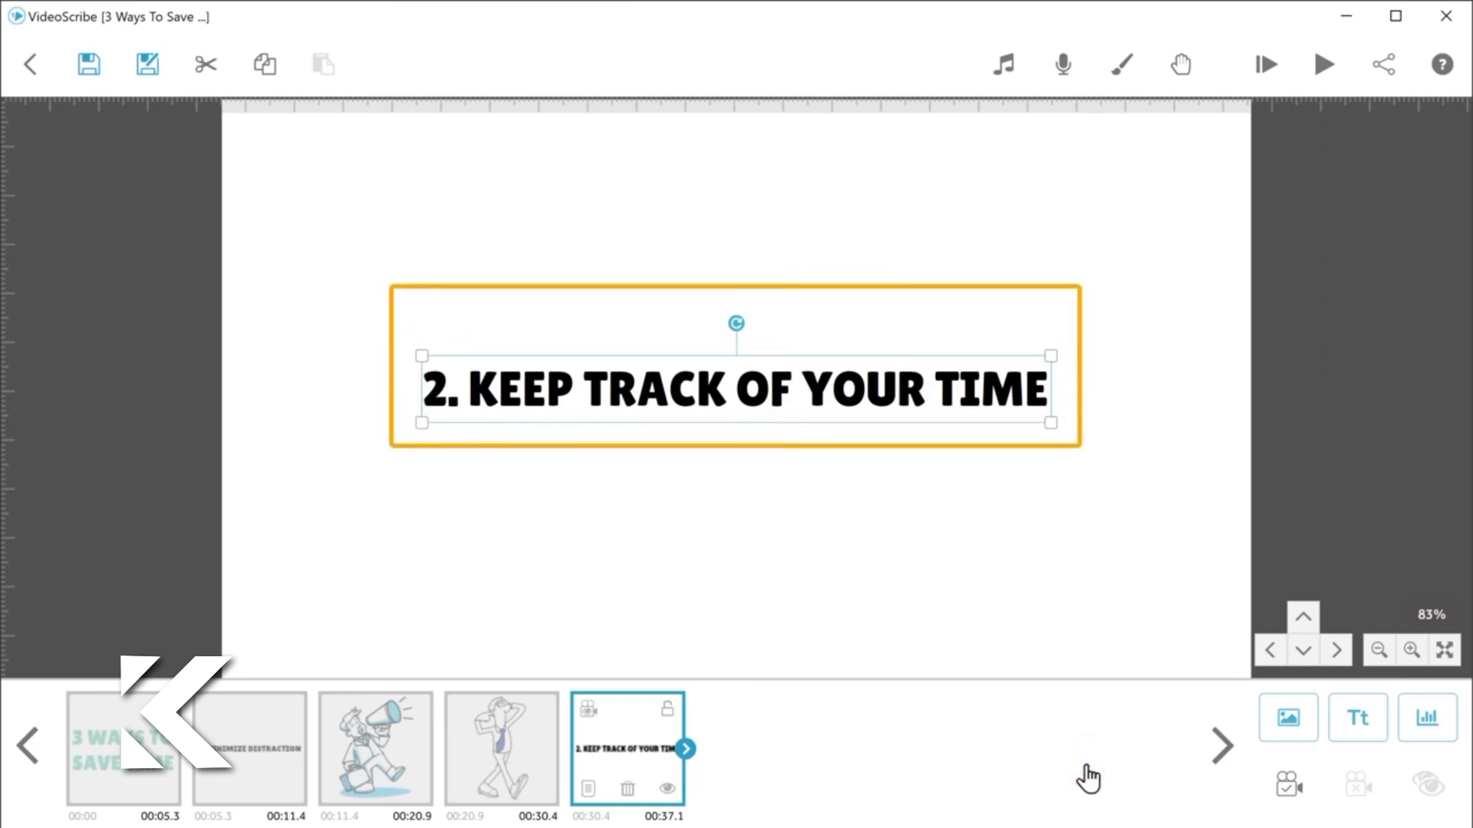
# Step: Shrink the "2. KEEP TRACK OF YOUR TIME" text and move it to the upper part of its scene
pyautogui.moveTo(1049, 424); pyautogui.dragTo(938, 410)
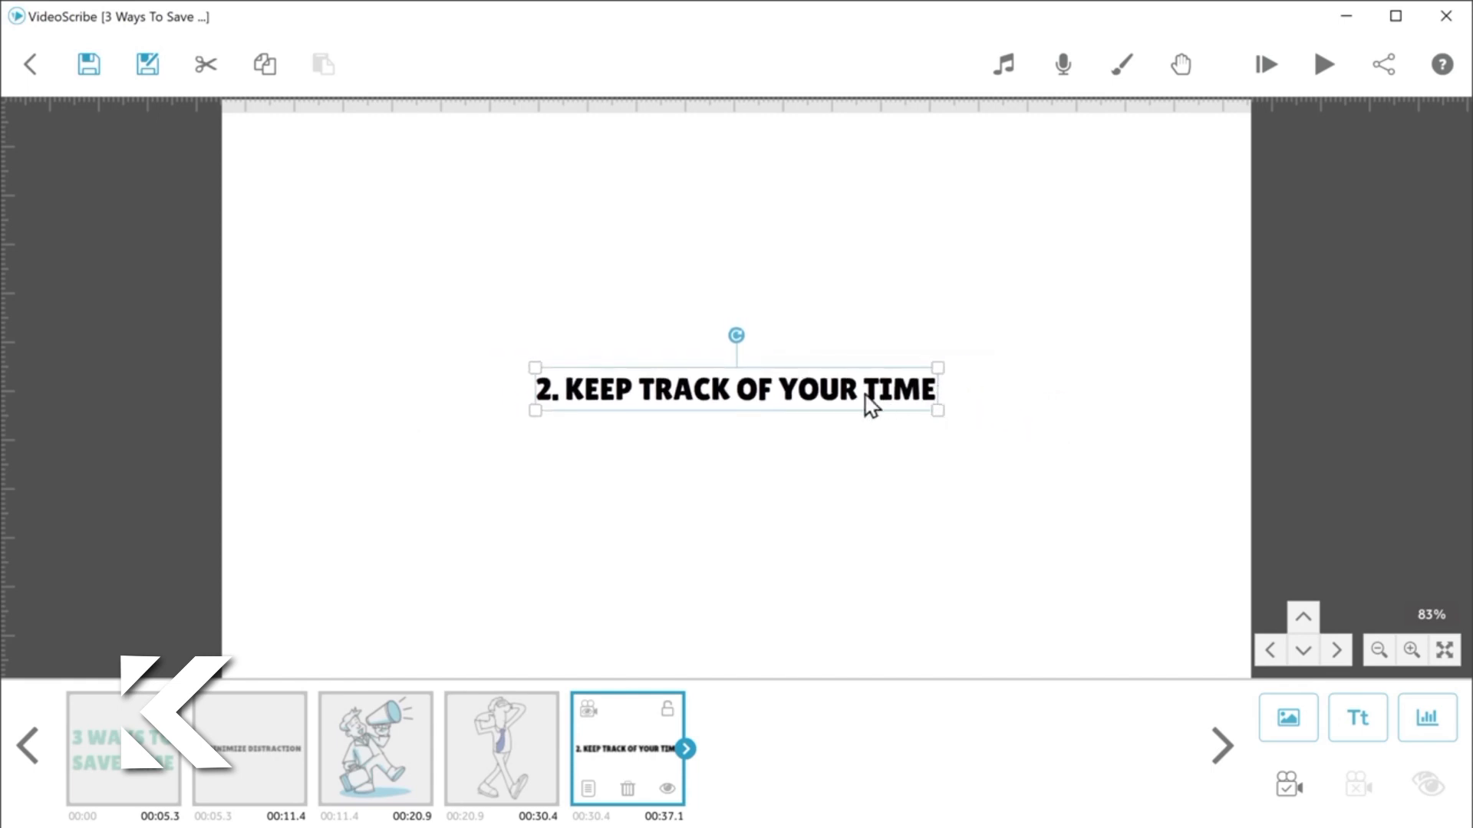
pyautogui.moveTo(732, 418); pyautogui.dragTo(730, 316)
pyautogui.click(746, 332)
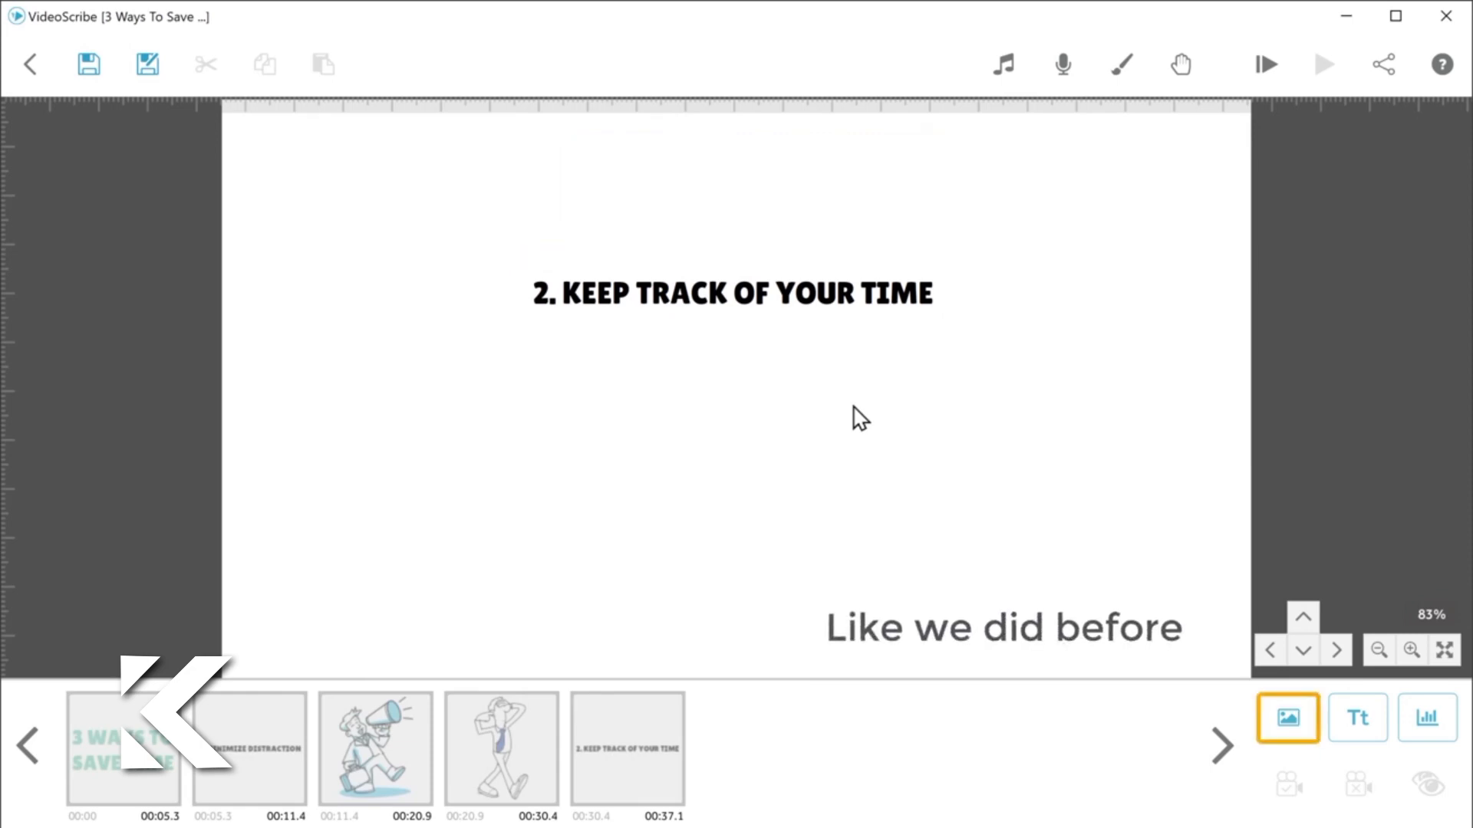
# Step: Add the blue hourglass with yellow sand from an image search for "Sand timer", then shrink it and place it below the second heading
pyautogui.click(1290, 728)
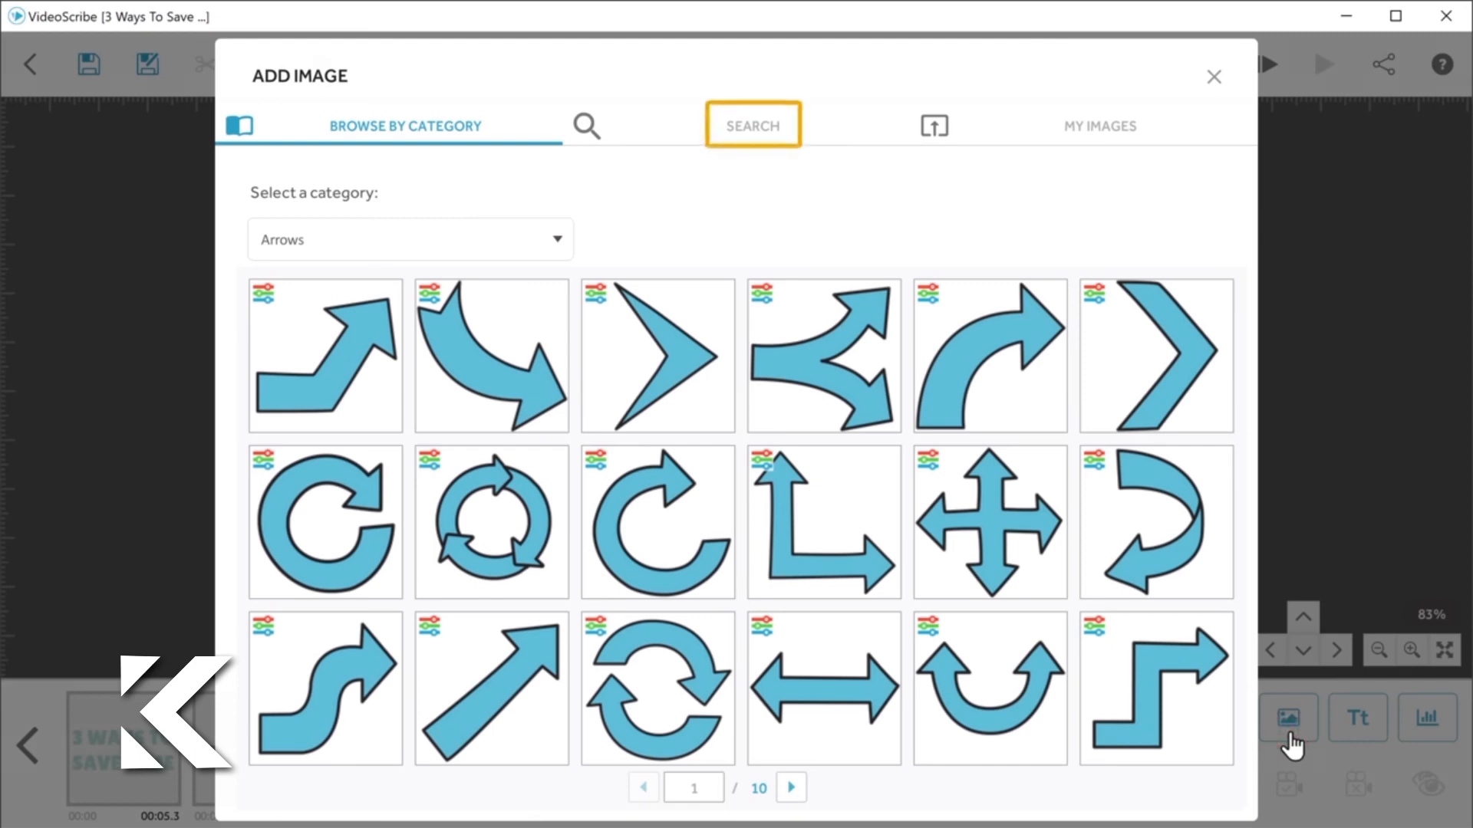
pyautogui.click(754, 142)
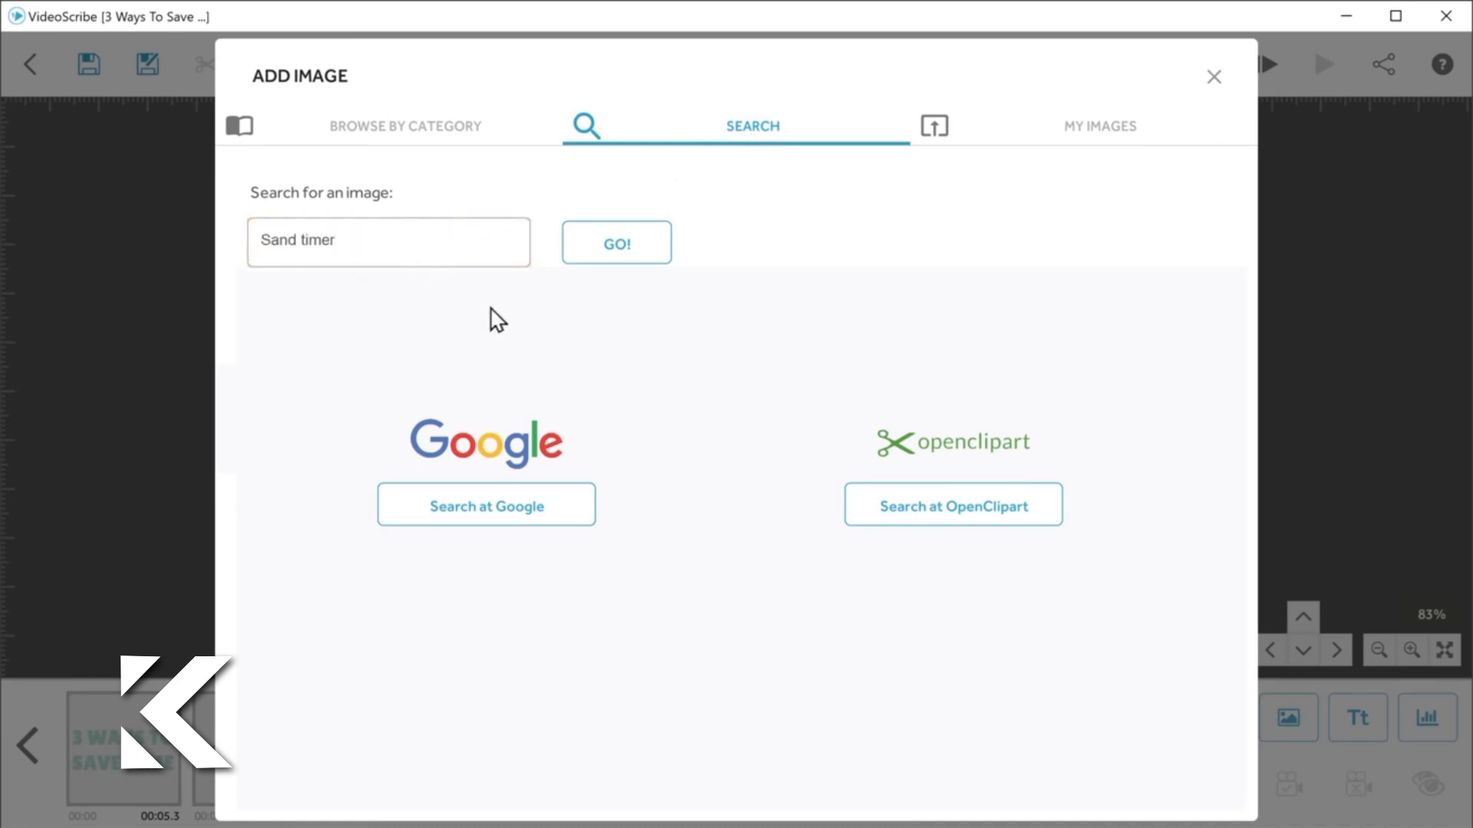
pyautogui.click(615, 261)
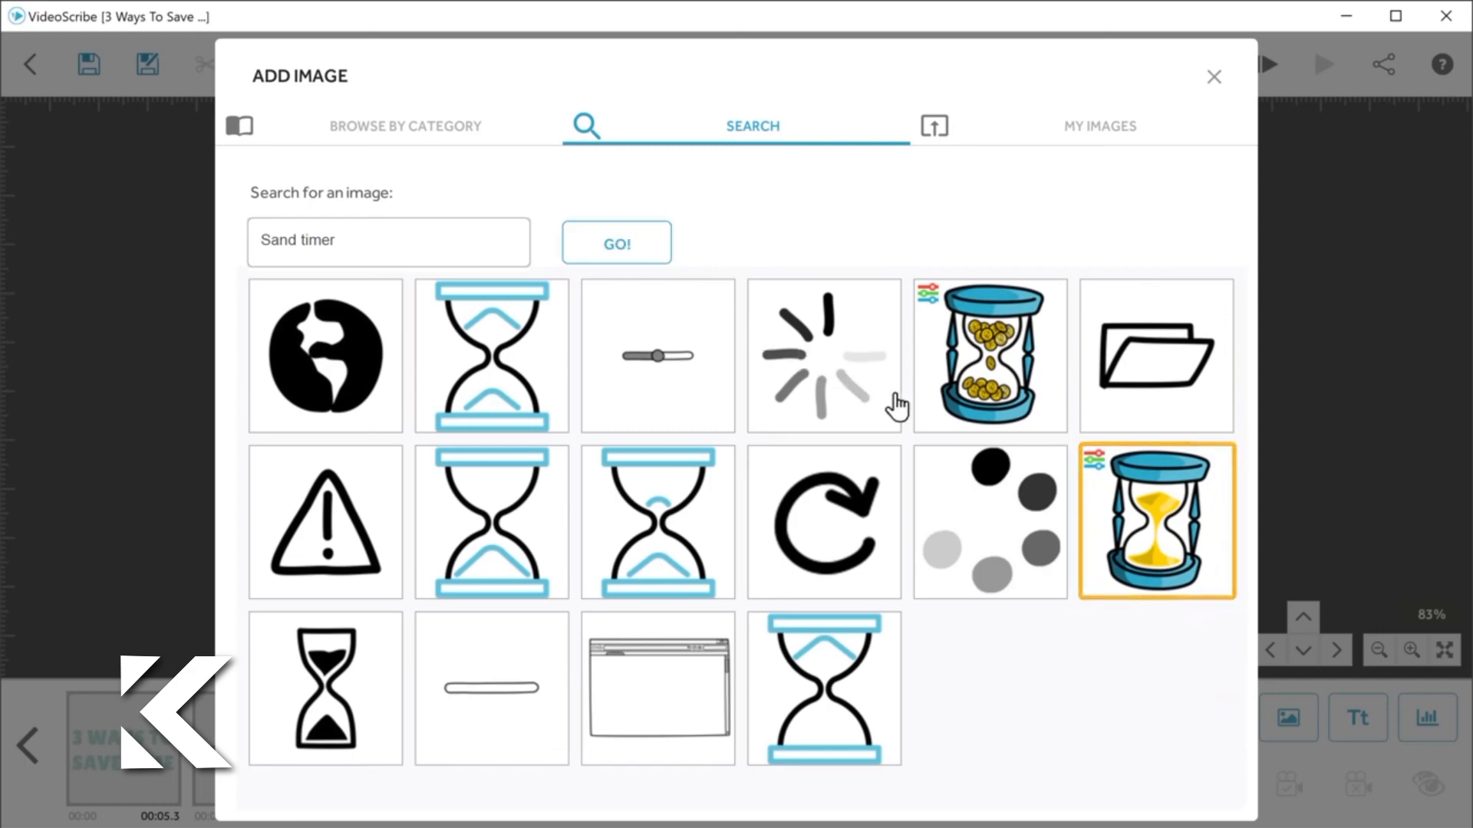
pyautogui.click(1159, 537)
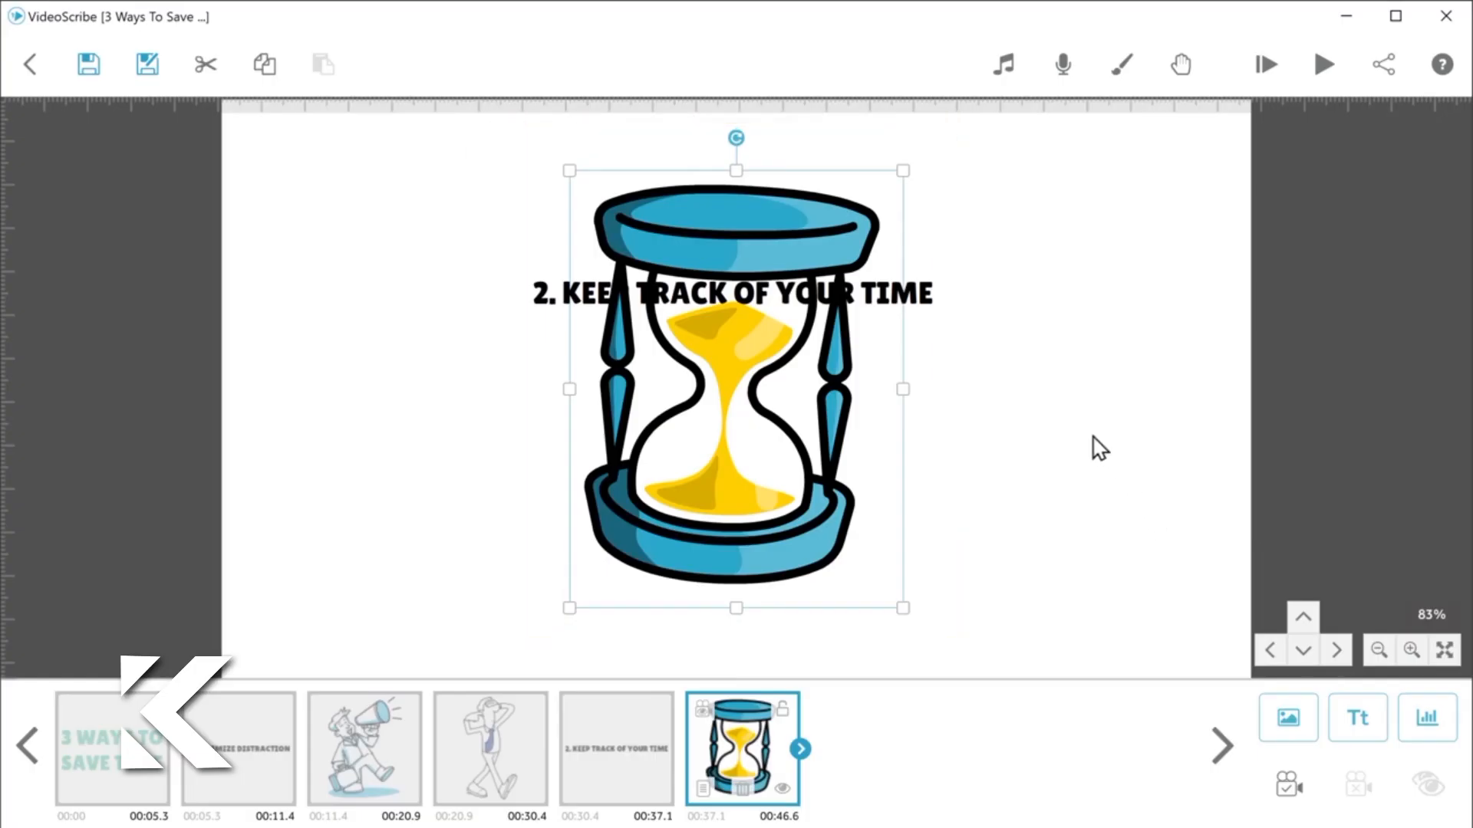
pyautogui.moveTo(903, 170); pyautogui.dragTo(857, 303)
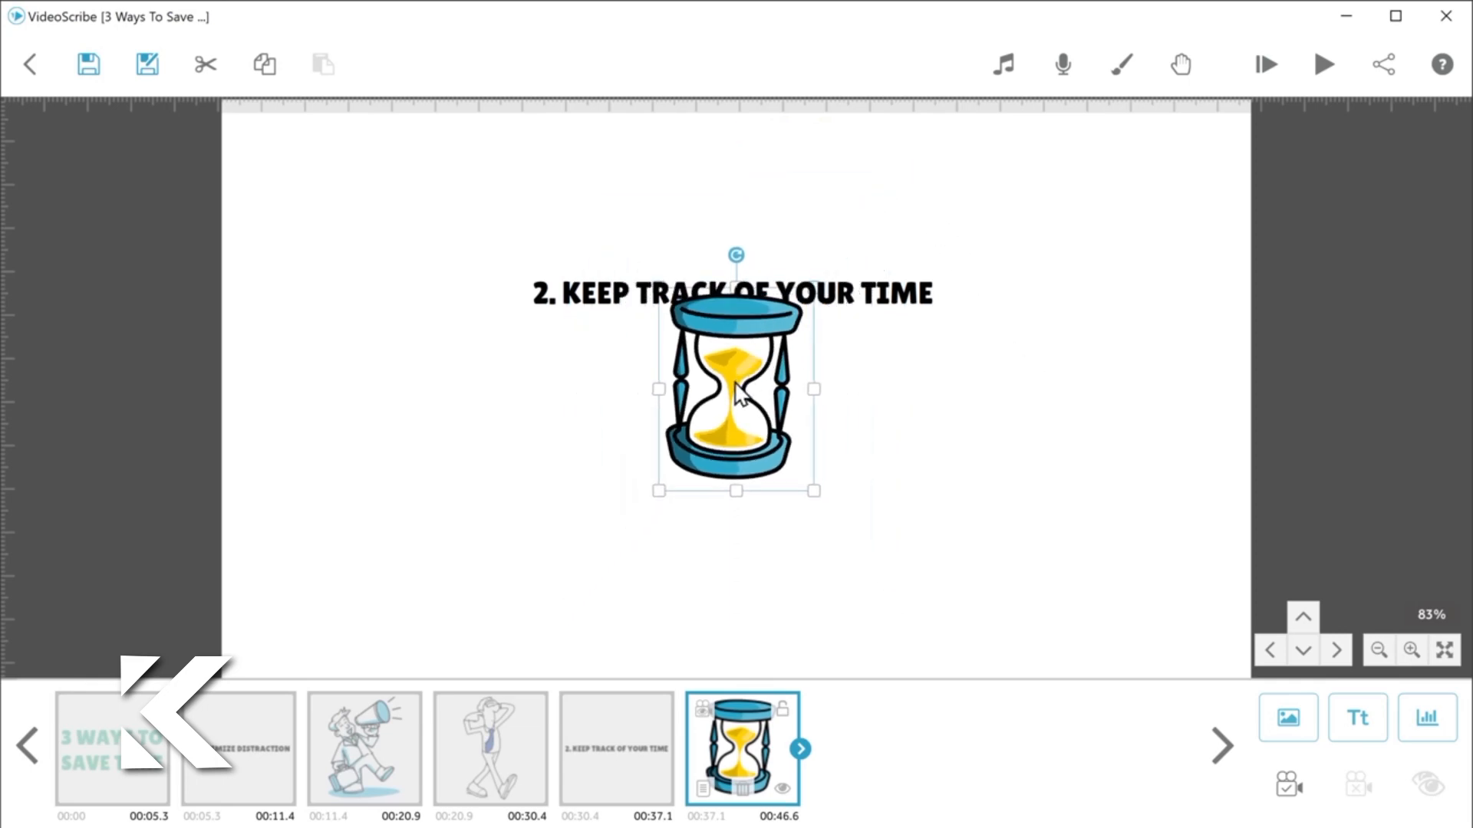
pyautogui.moveTo(738, 396); pyautogui.dragTo(734, 464)
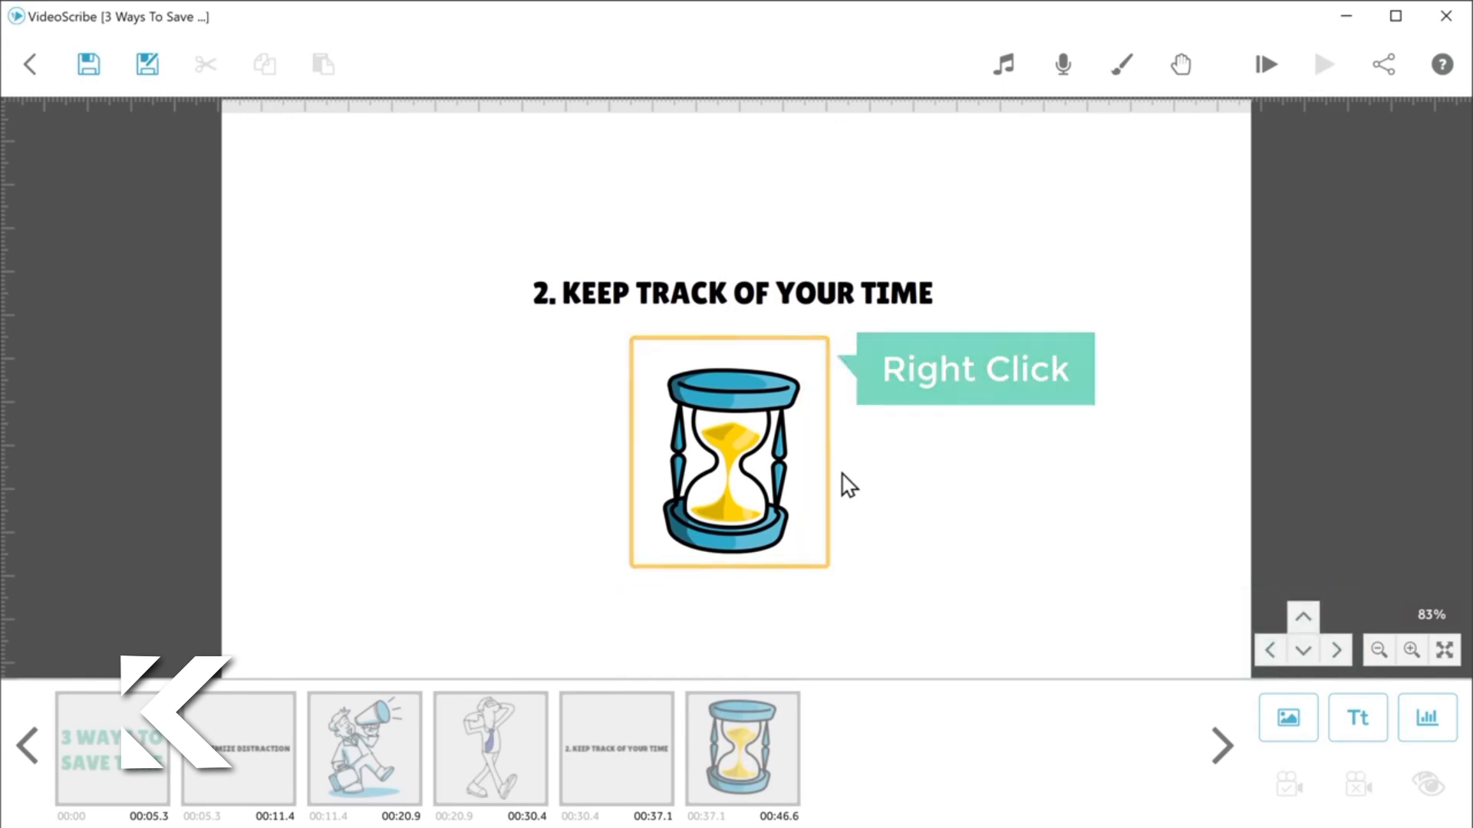
# Step: Recolor the hourglass image's yellow sand to blue #479ed7 in its image properties
pyautogui.rightClick(730, 465)
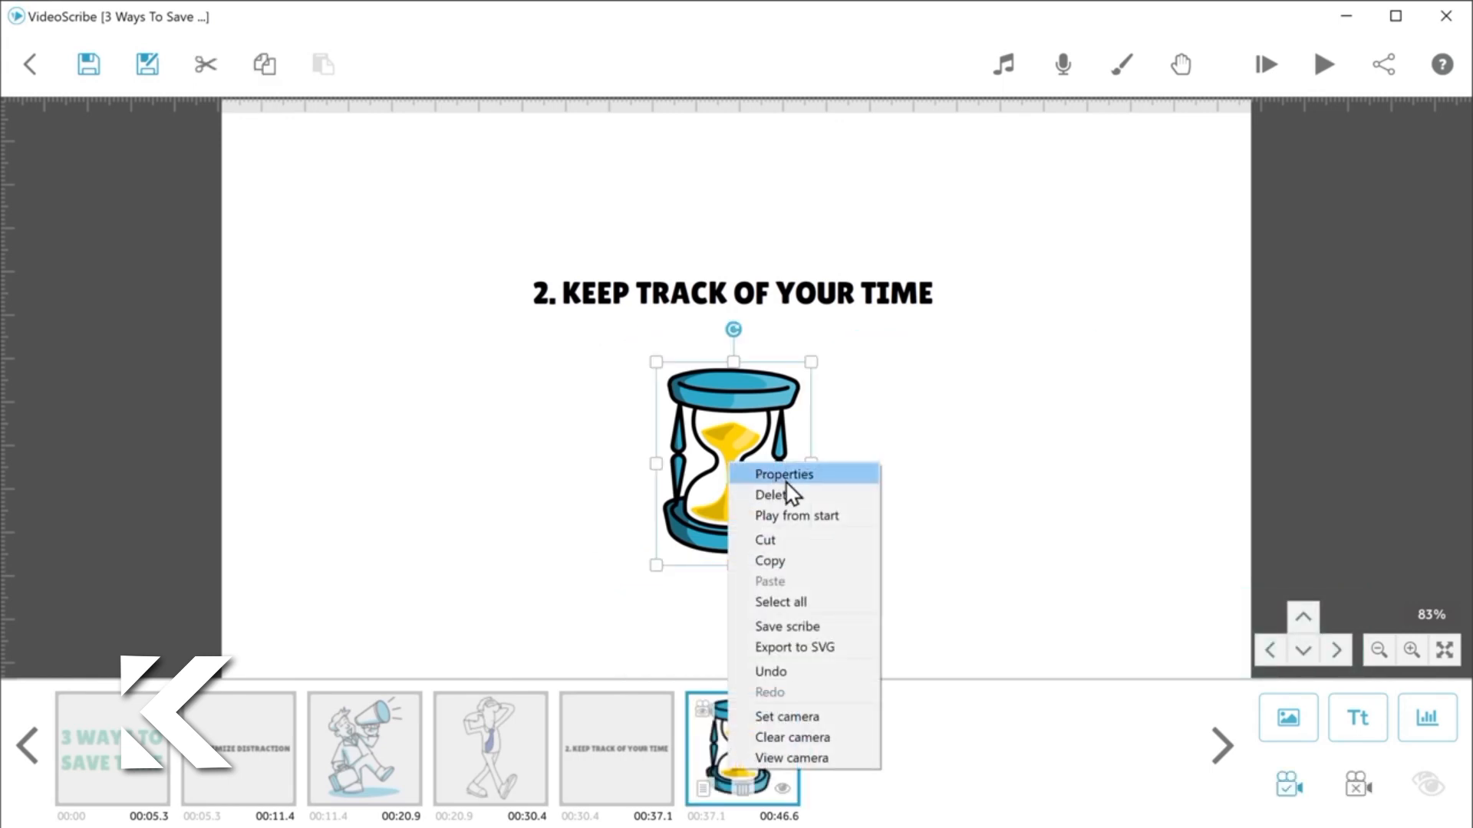
pyautogui.click(785, 479)
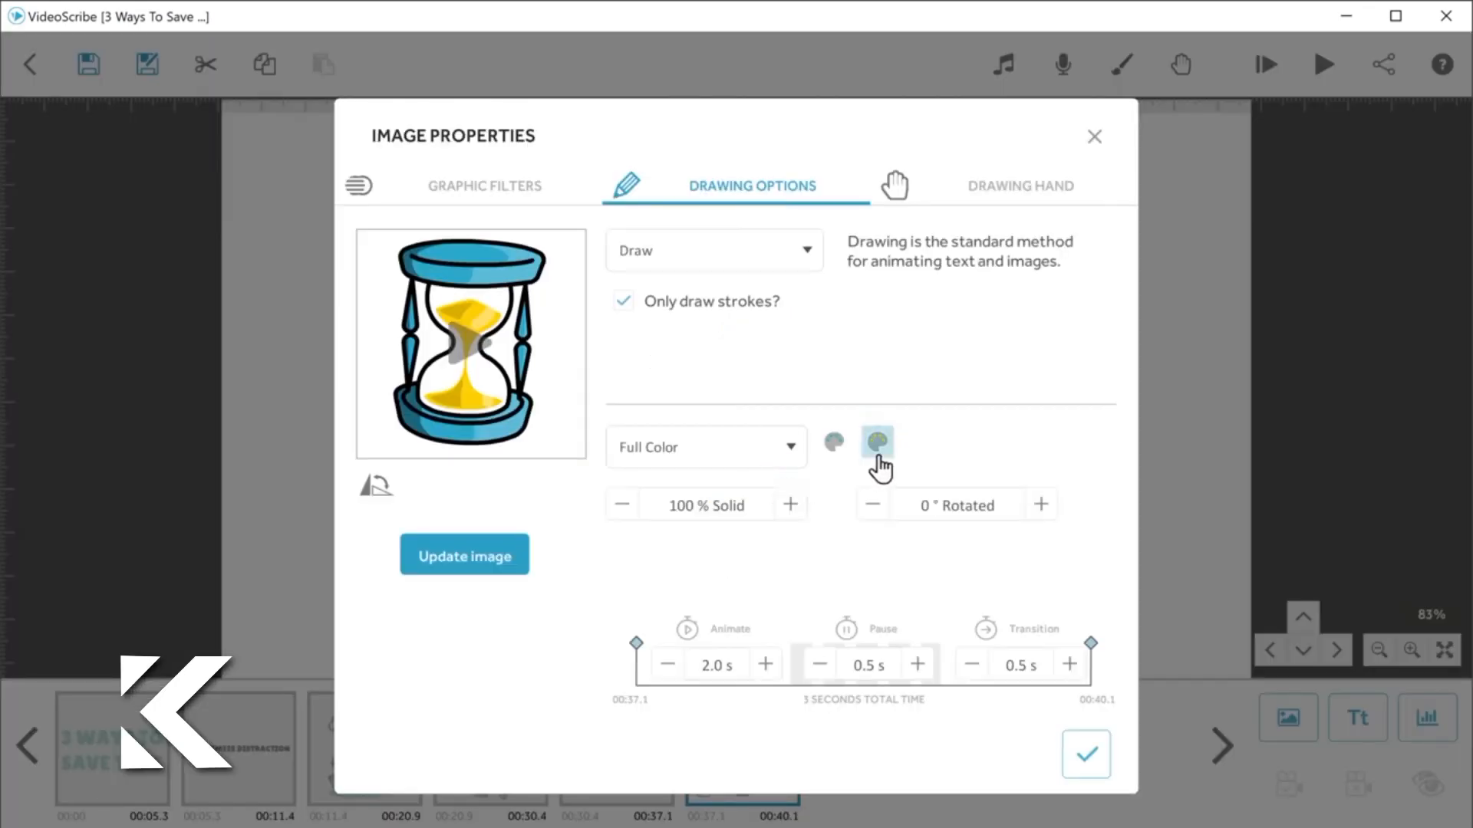
pyautogui.click(878, 451)
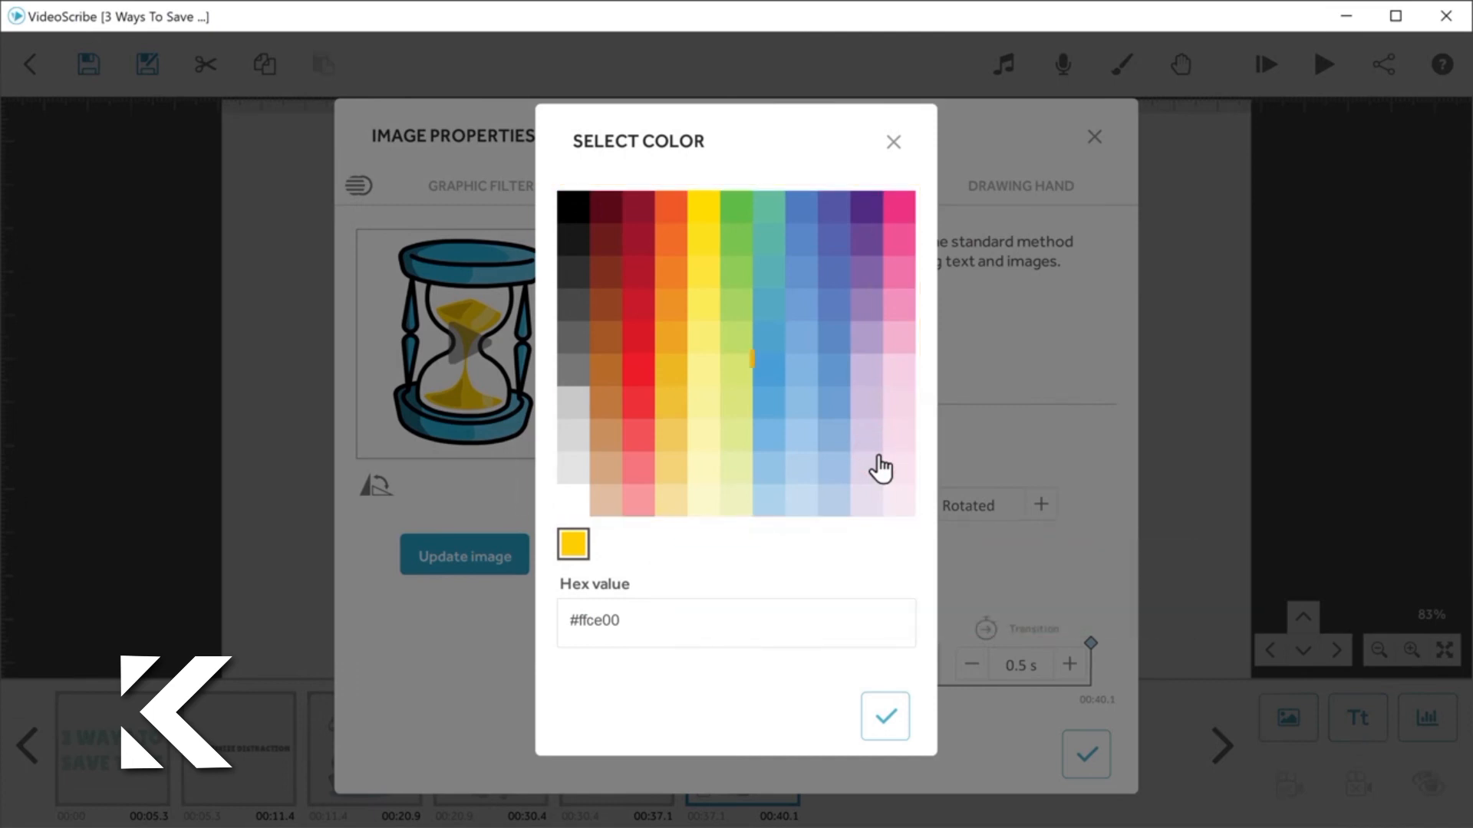
pyautogui.click(768, 375)
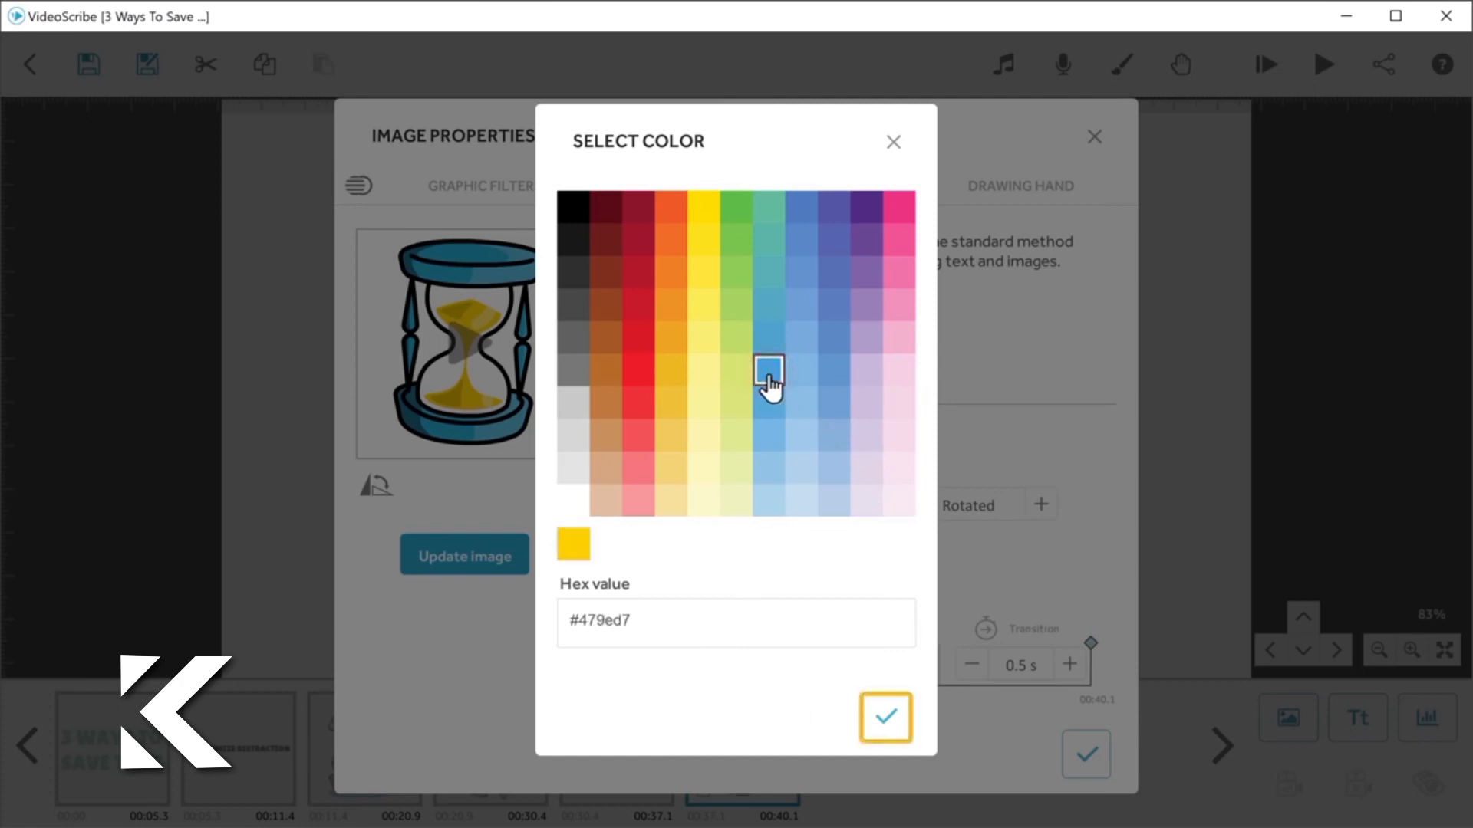
pyautogui.click(885, 717)
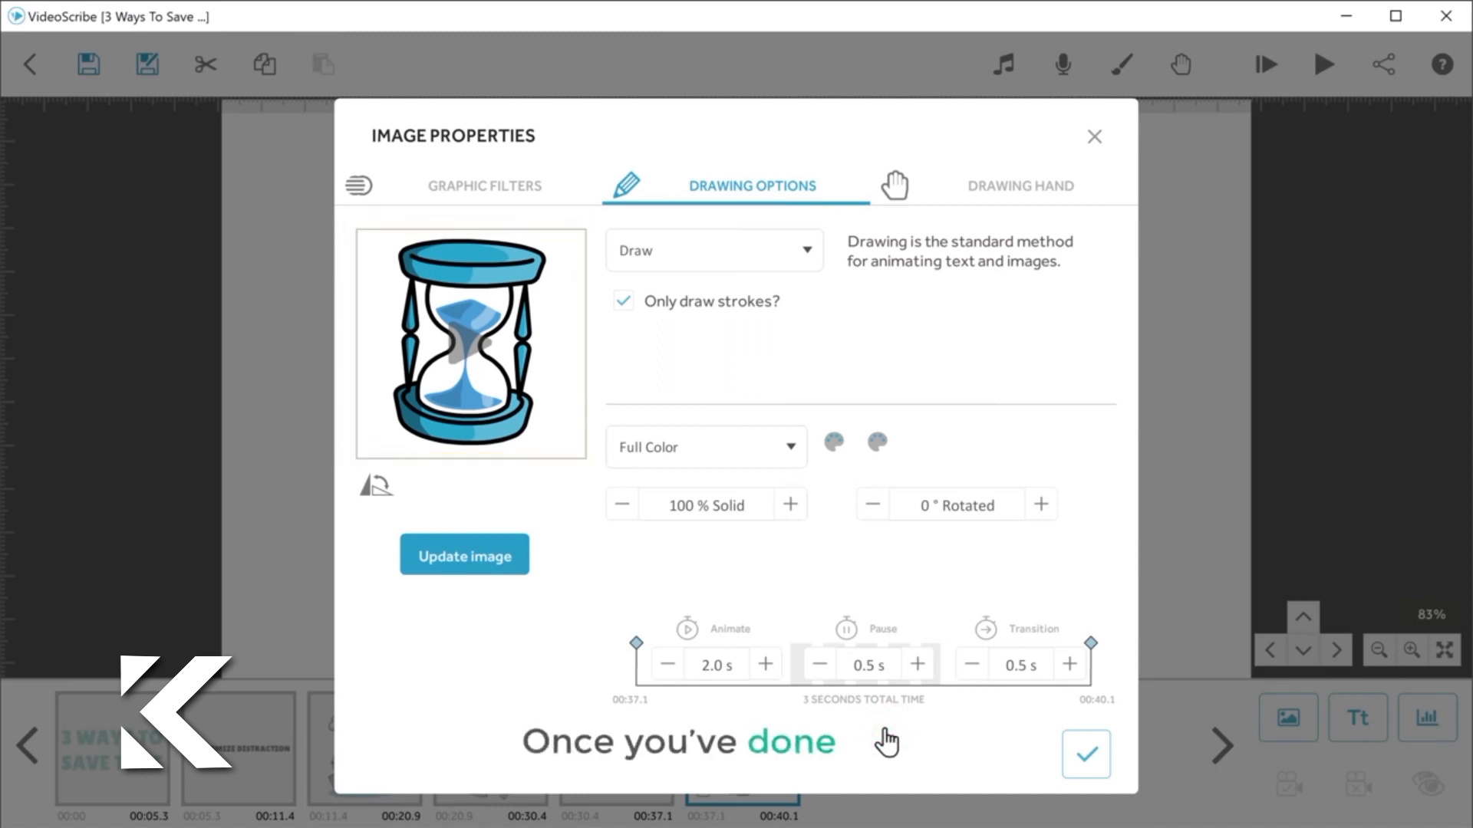
pyautogui.click(1085, 763)
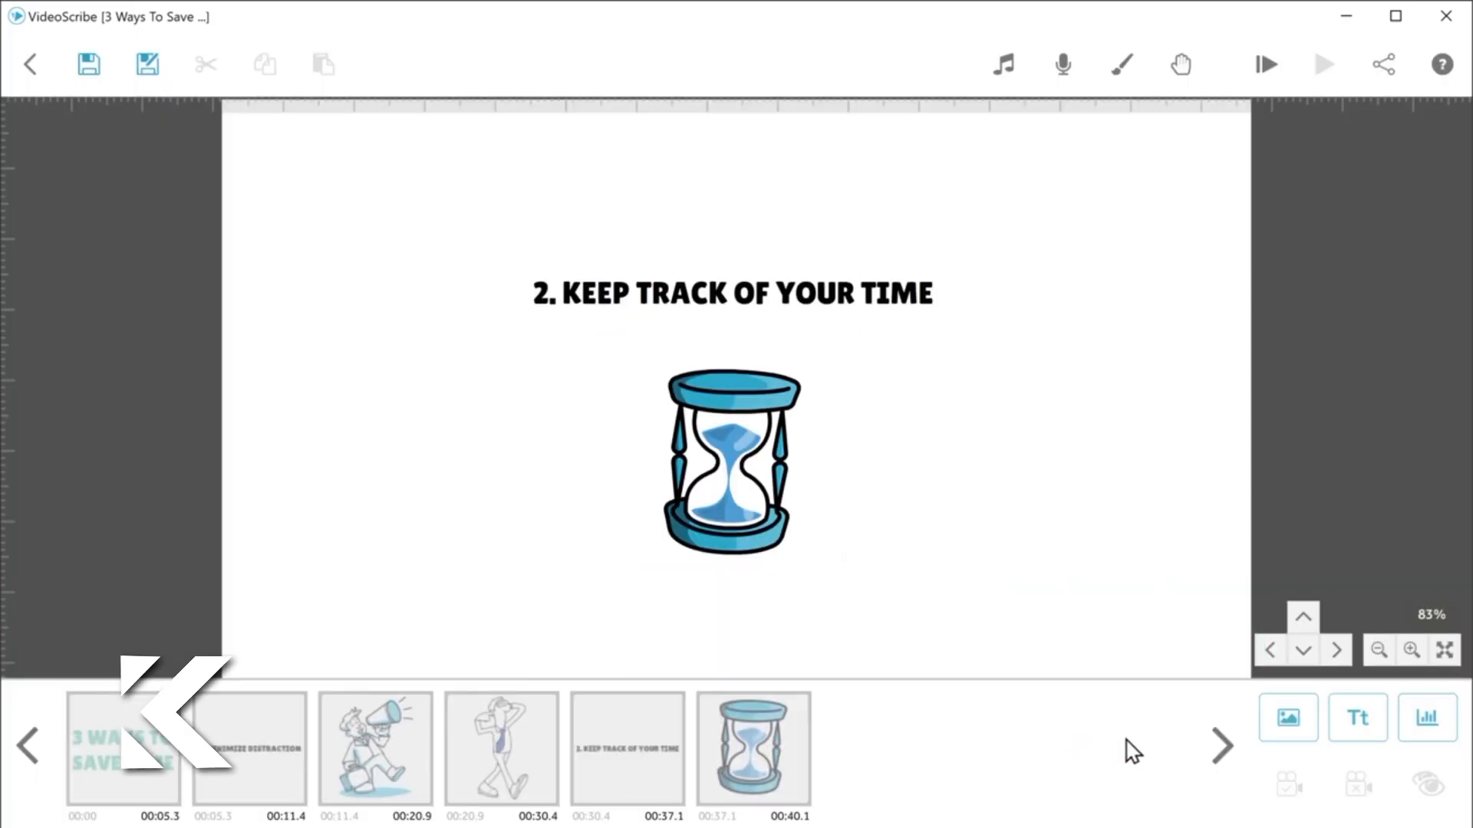
# Step: Preview the scribe from the "2. KEEP TRACK OF YOUR TIME" element onward
pyautogui.click(1304, 618)
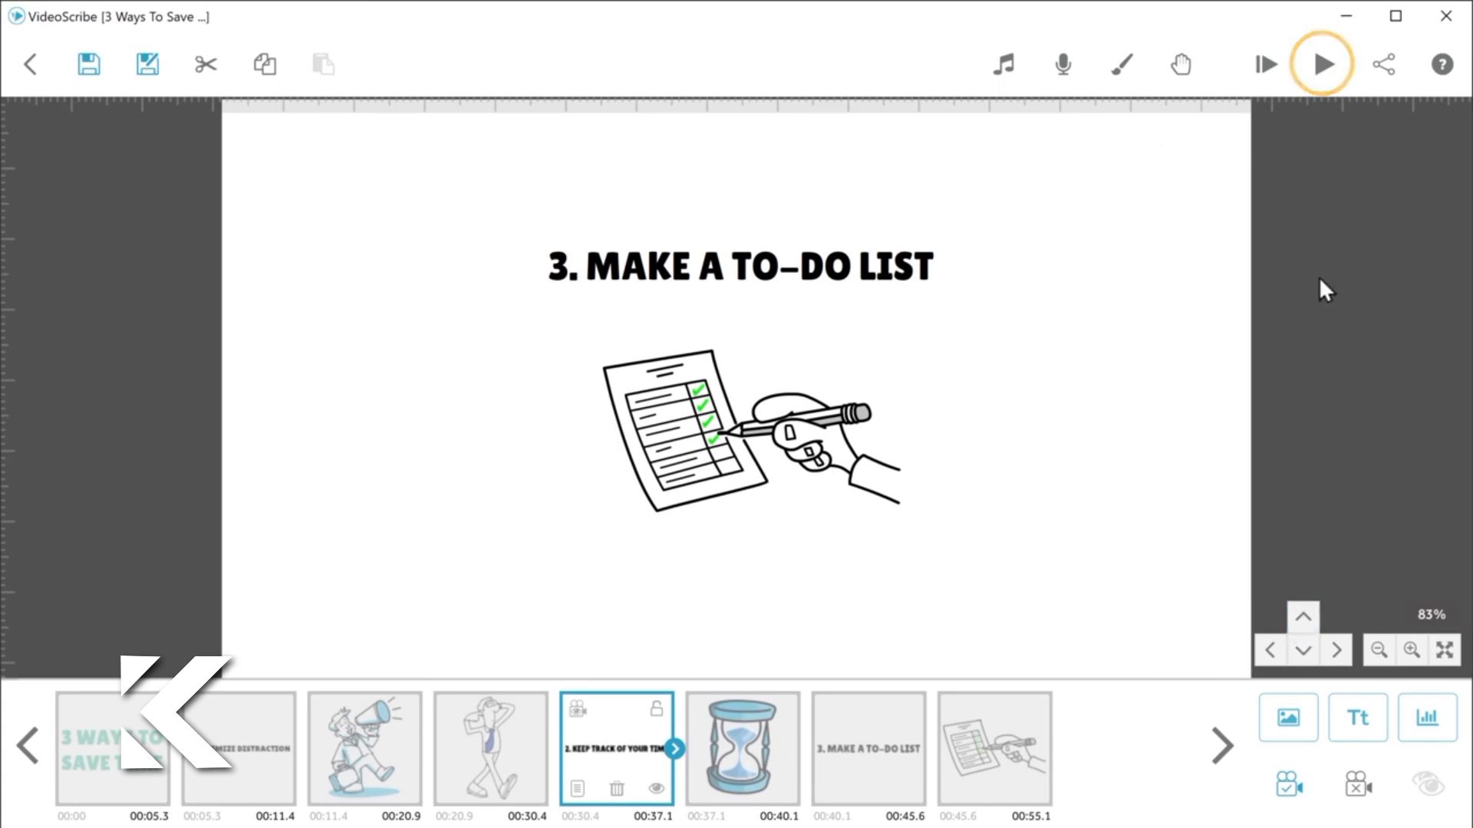
pyautogui.click(1324, 66)
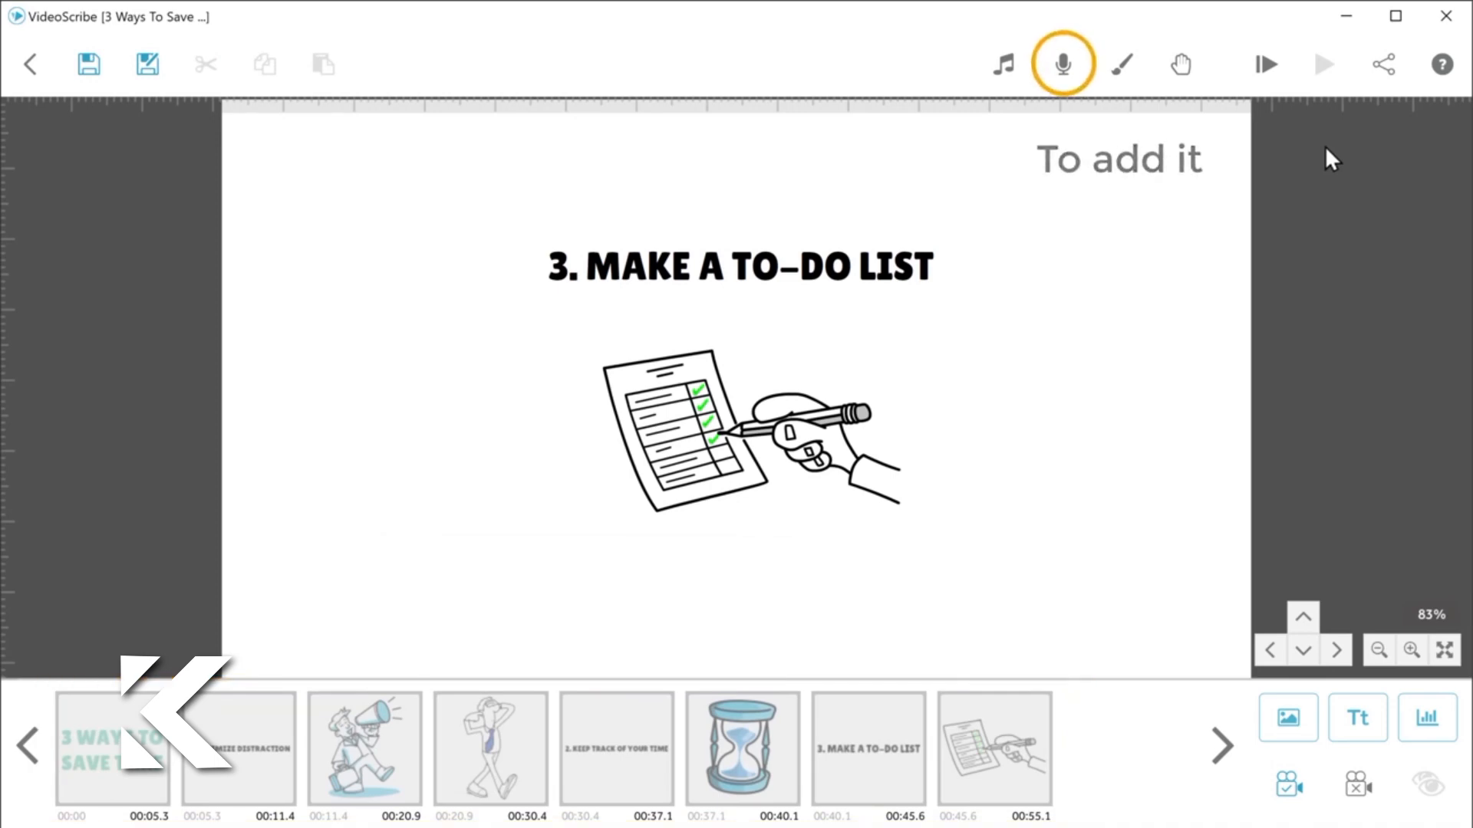
# Step: Import the audio file "3 Best Ways To Save Time" as the scribe's voiceover, and listen to part of it before accepting
pyautogui.click(1064, 76)
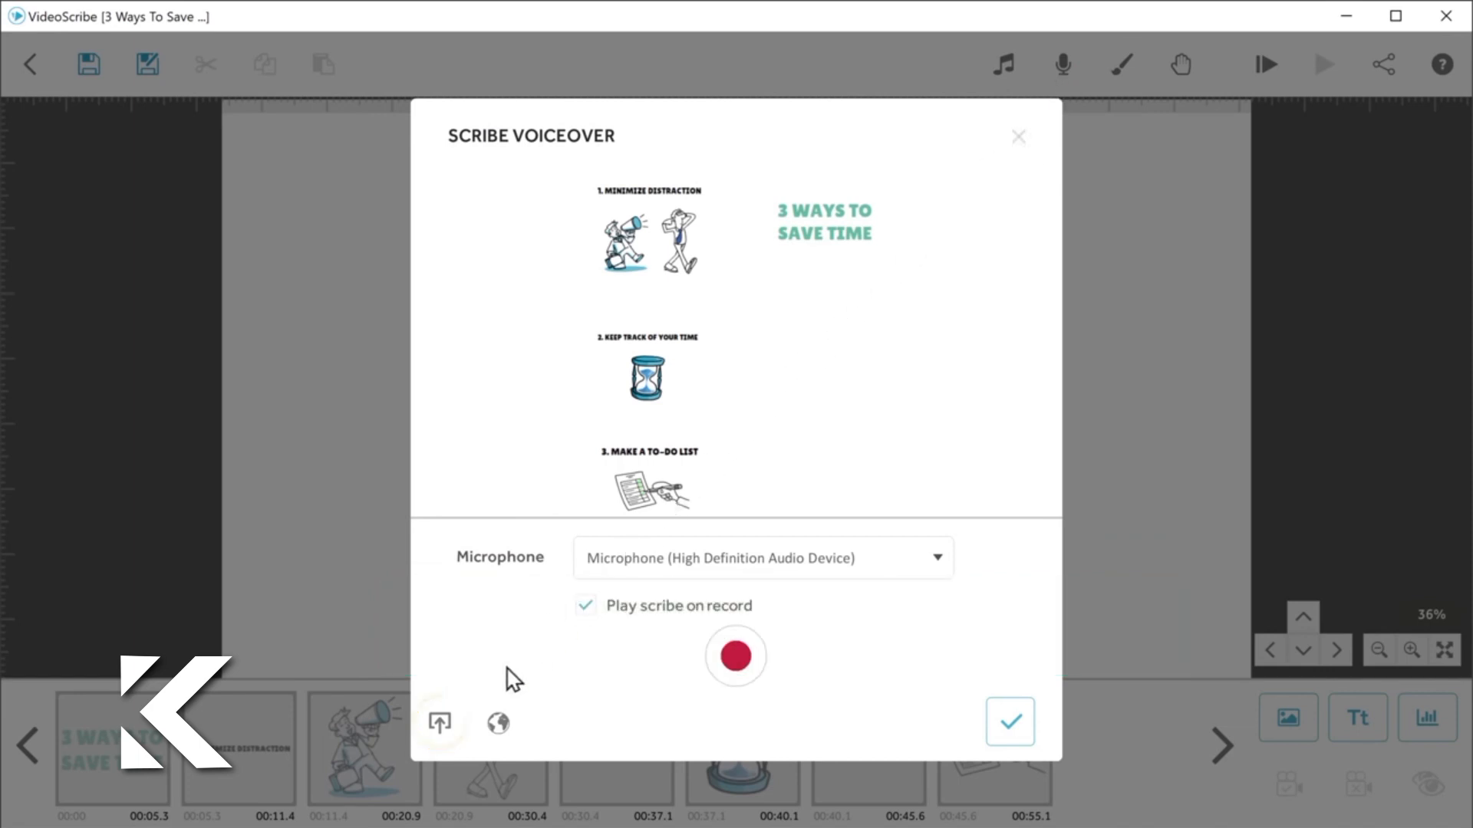
pyautogui.click(440, 732)
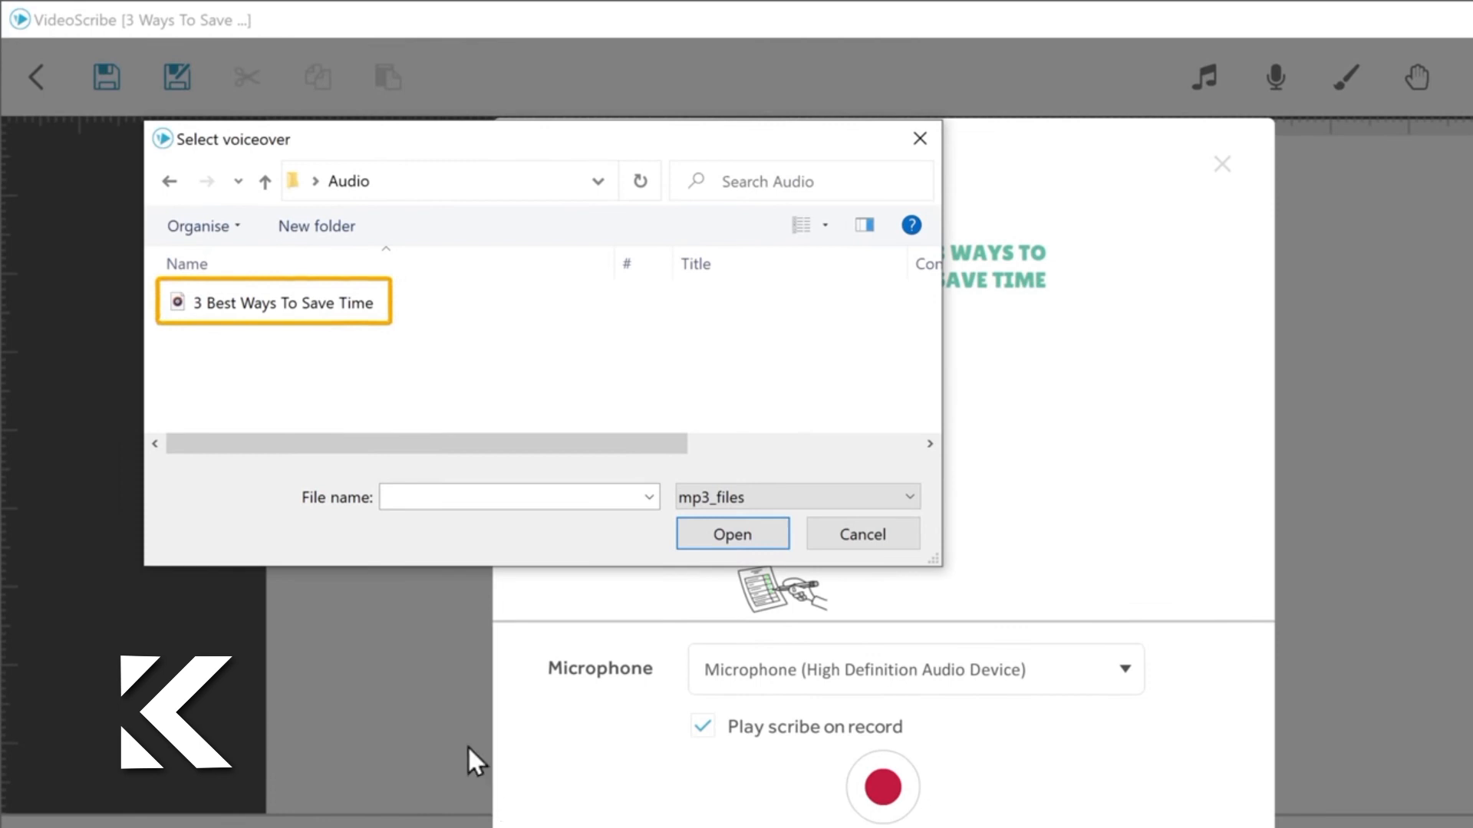
pyautogui.click(285, 314)
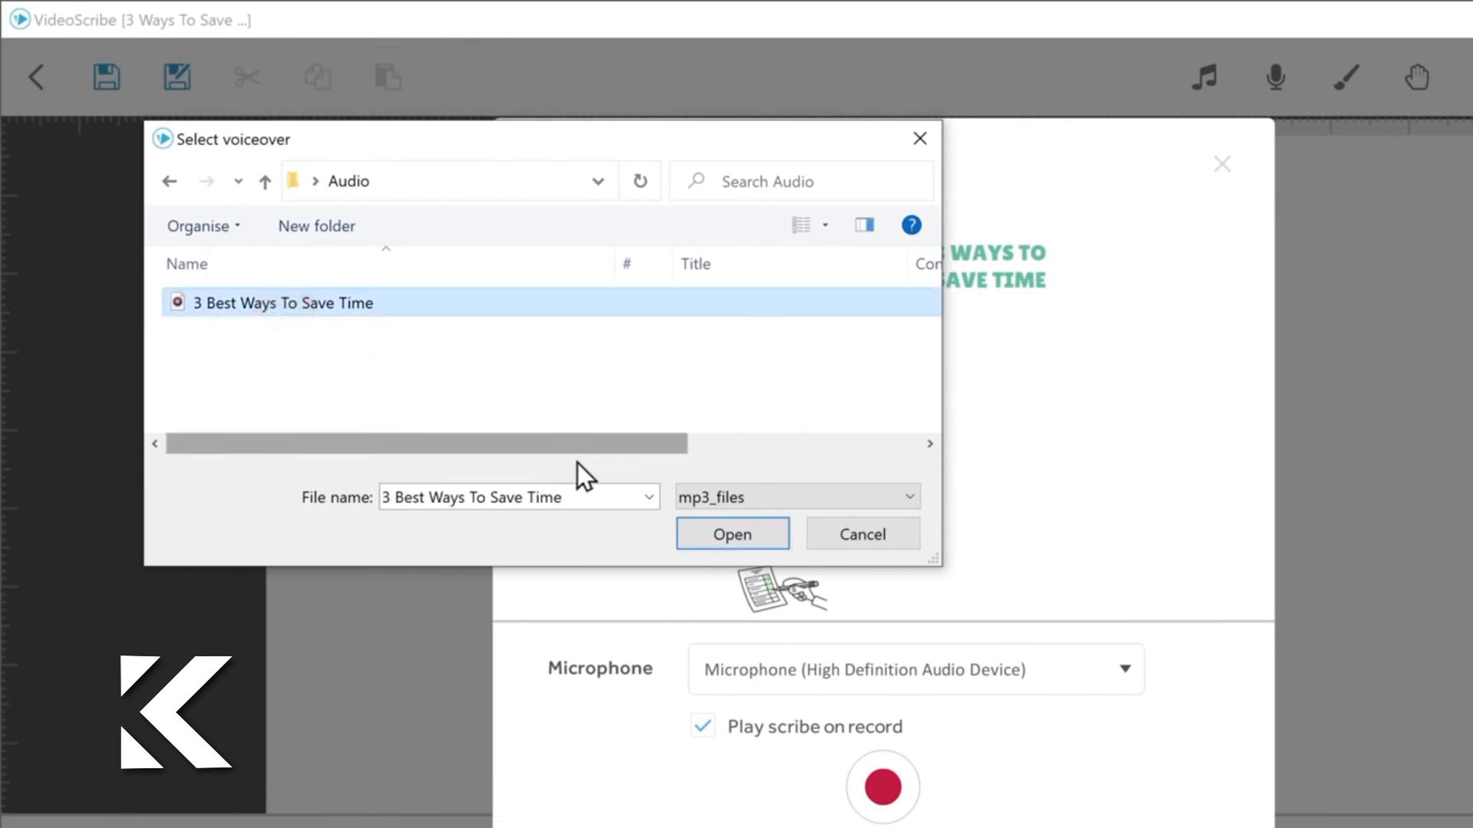
pyautogui.click(736, 540)
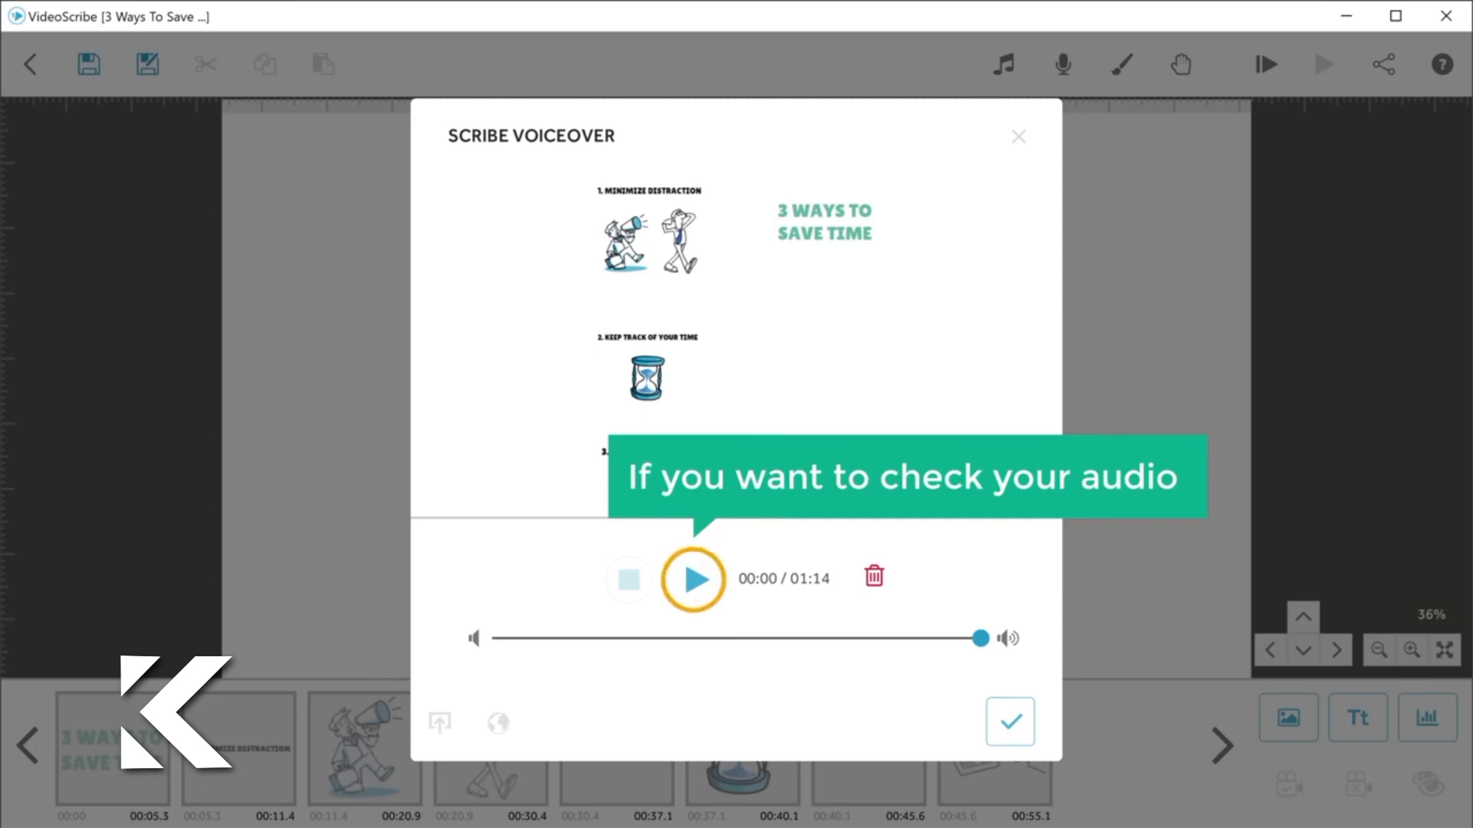
pyautogui.click(695, 601)
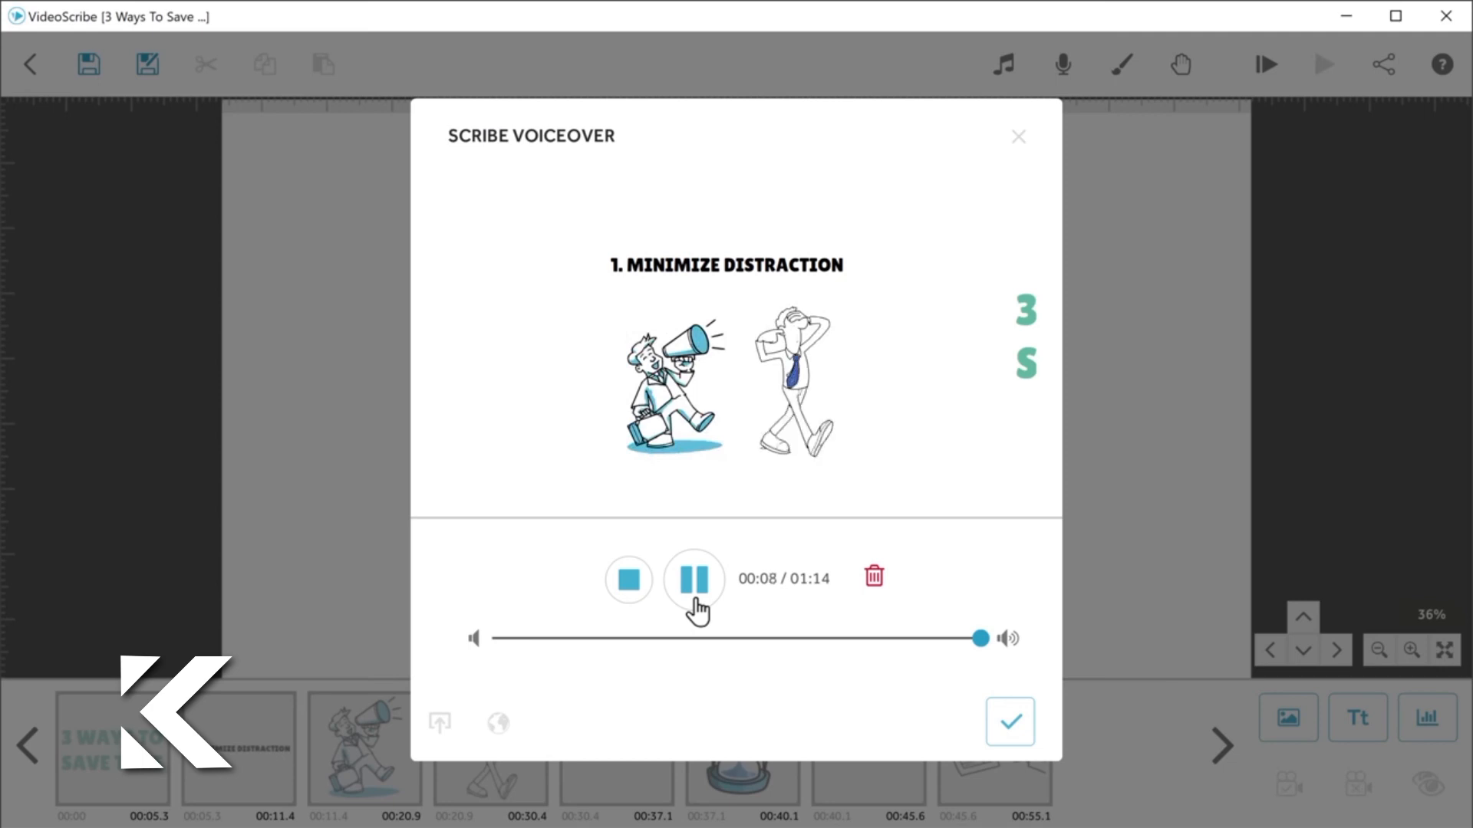
pyautogui.click(696, 602)
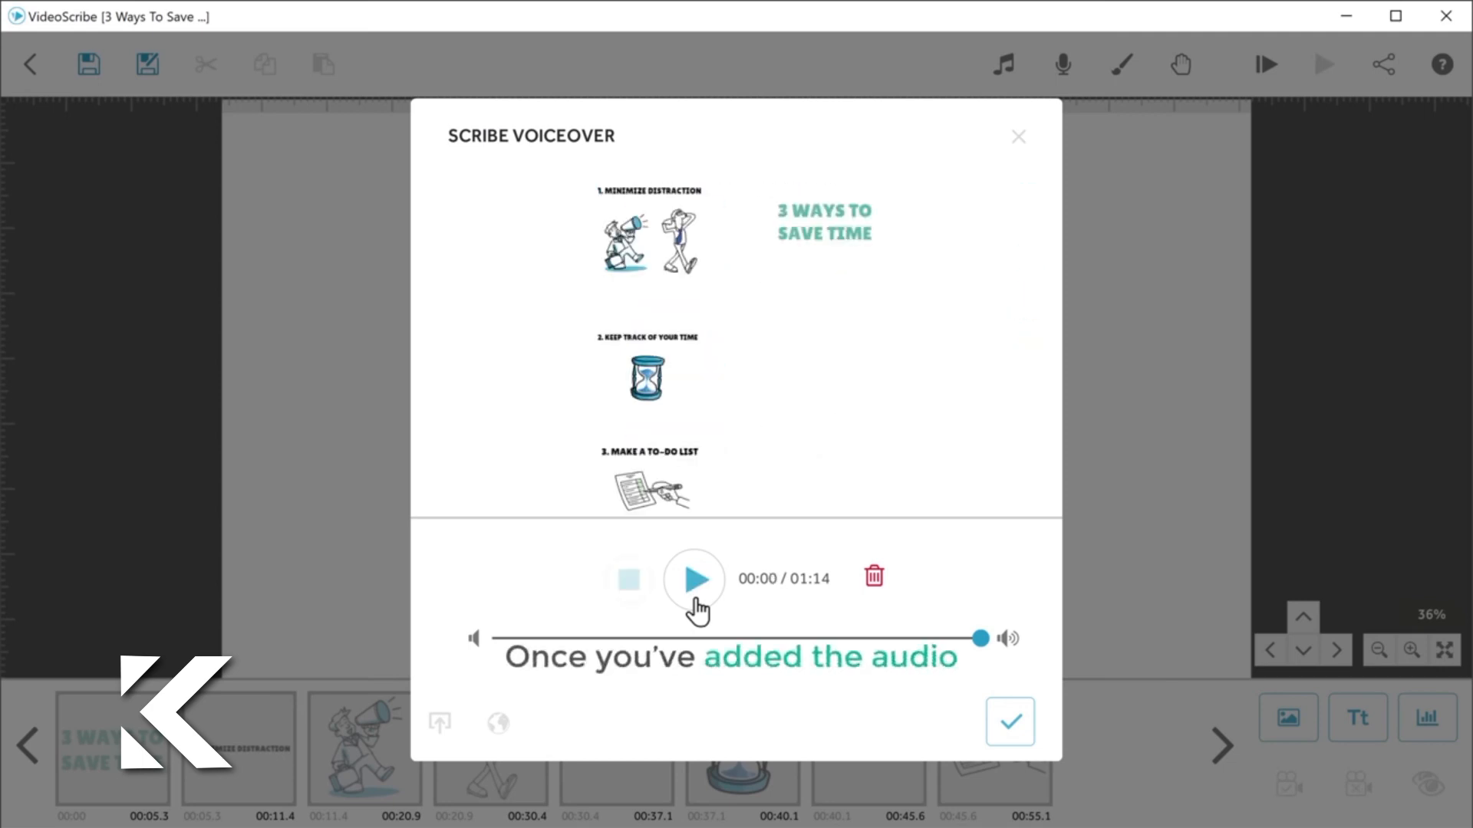
pyautogui.click(1010, 725)
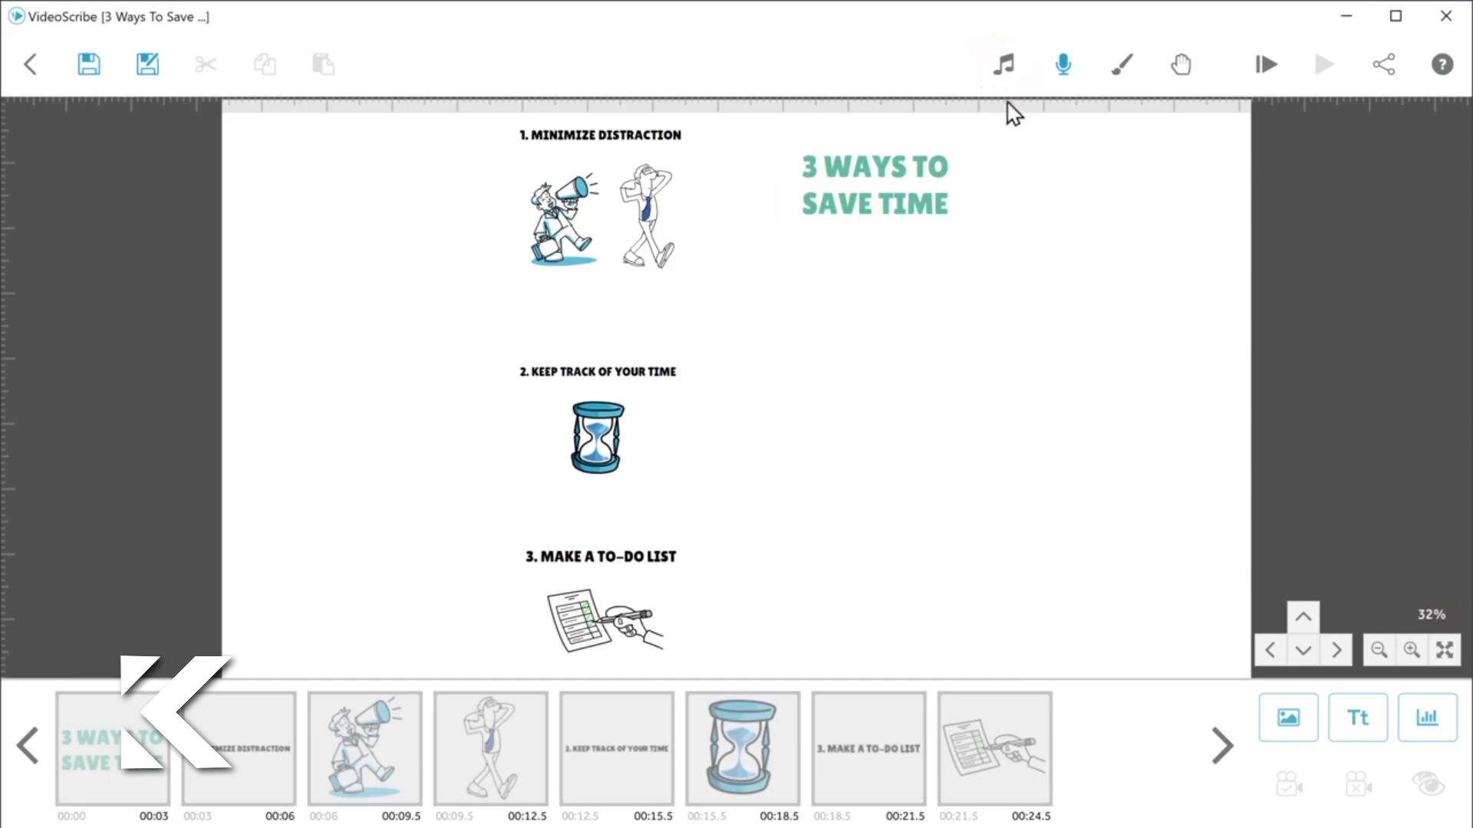
# Step: Add the track "Beg Your Pardon" as background music at about a third of full volume, and preview the scribe from the start
pyautogui.click(1005, 74)
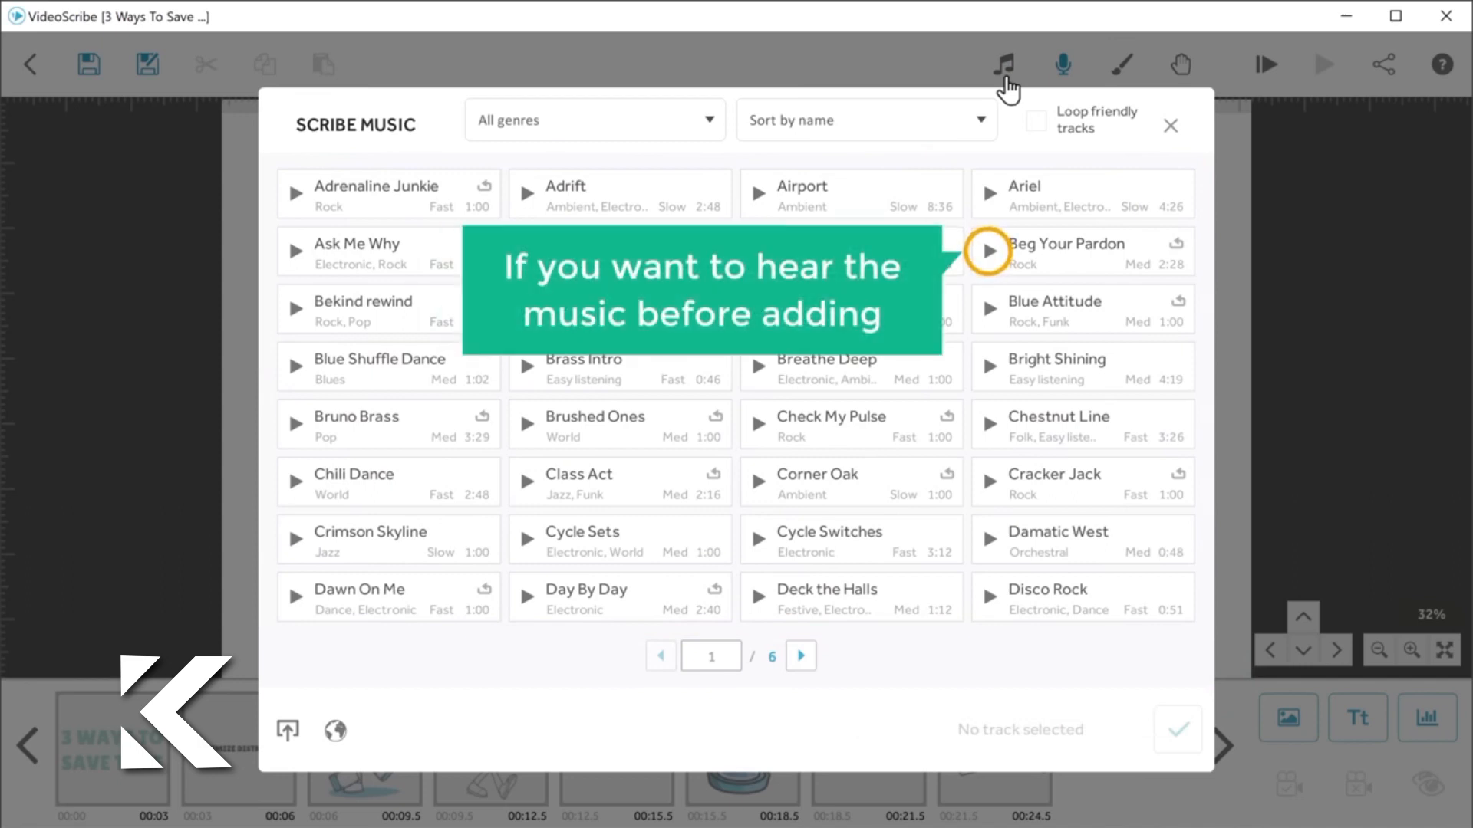
pyautogui.click(990, 261)
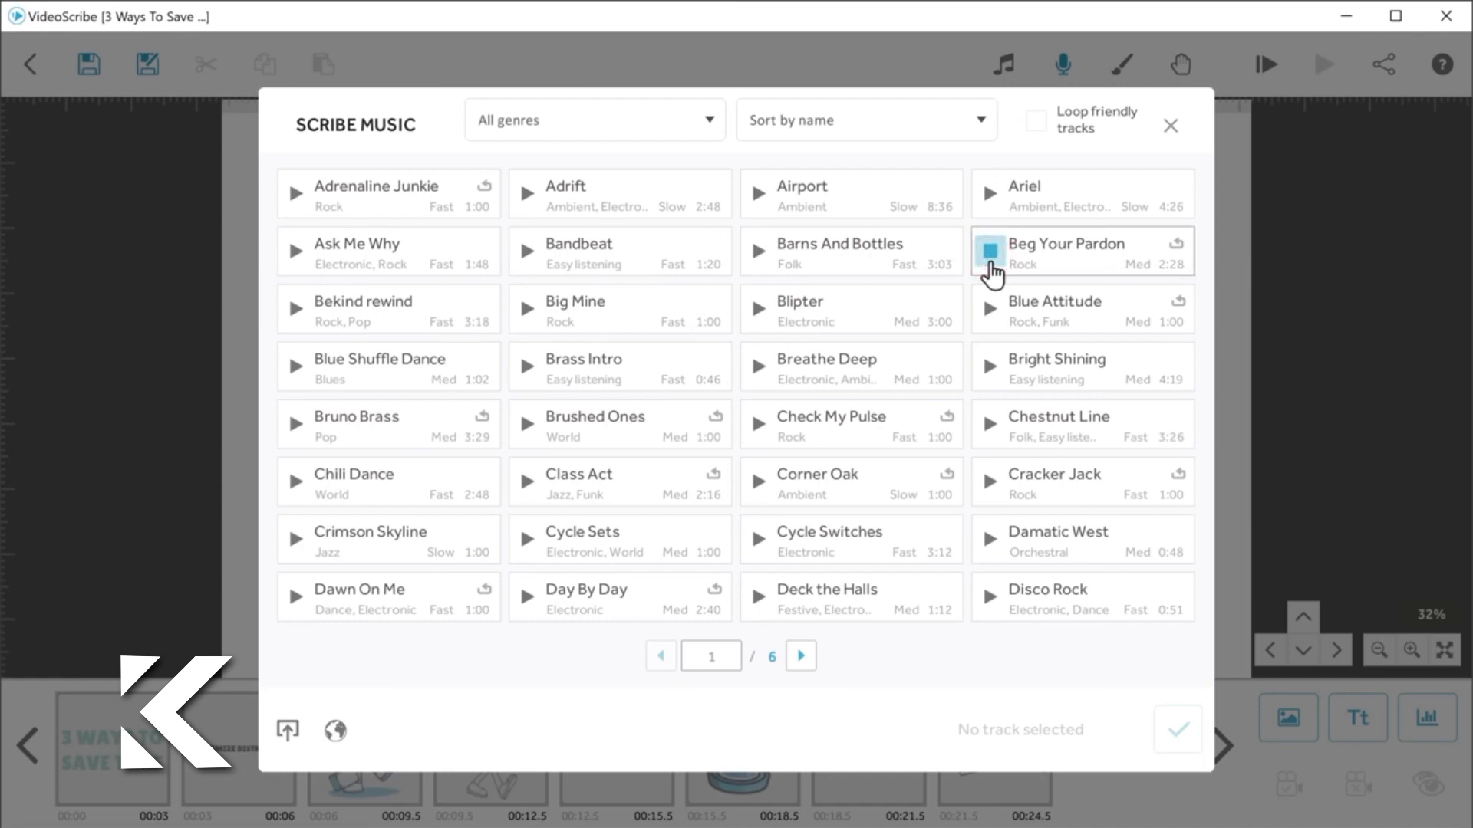
pyautogui.click(991, 263)
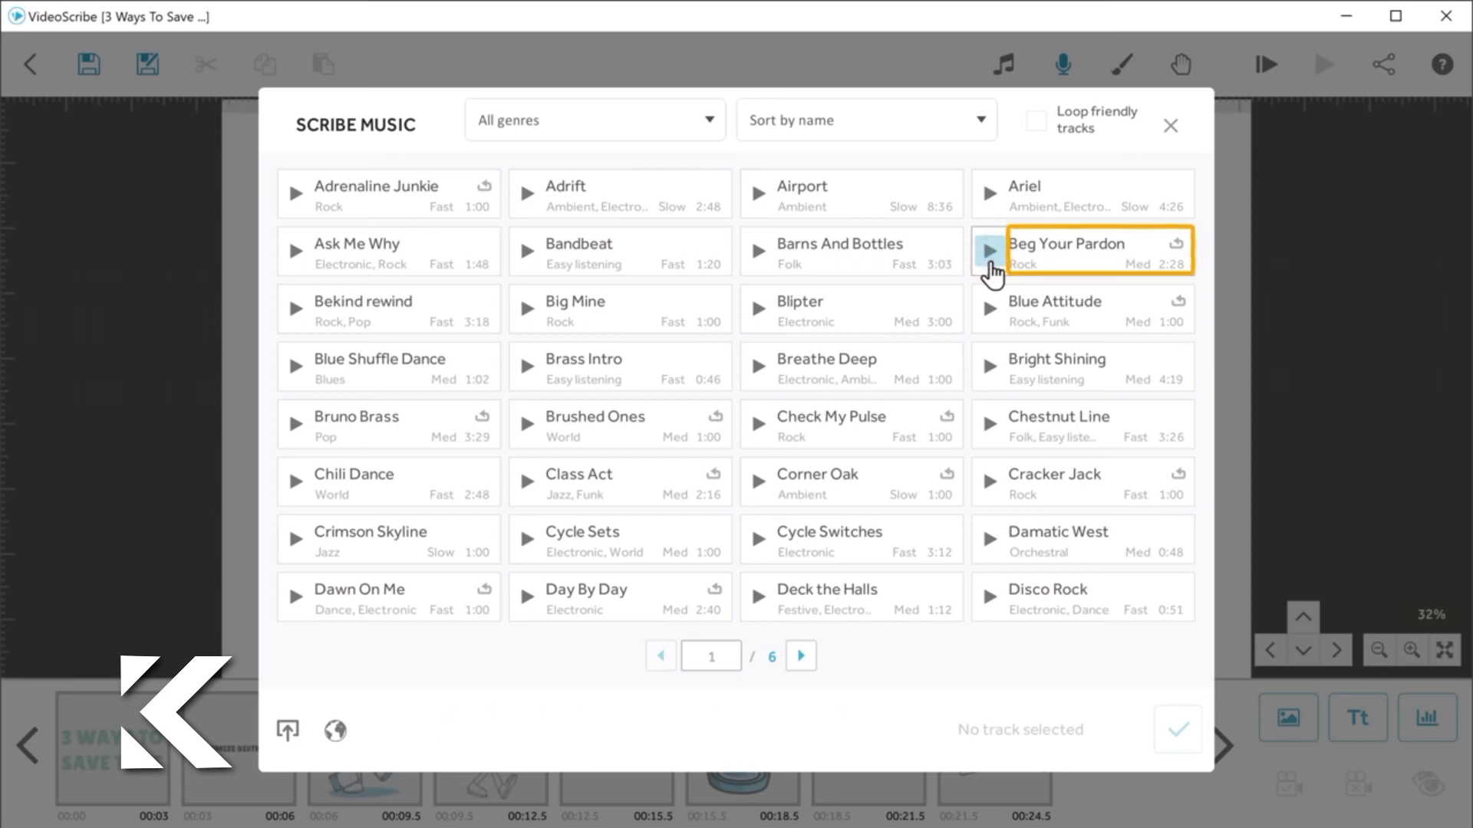
pyautogui.click(1071, 258)
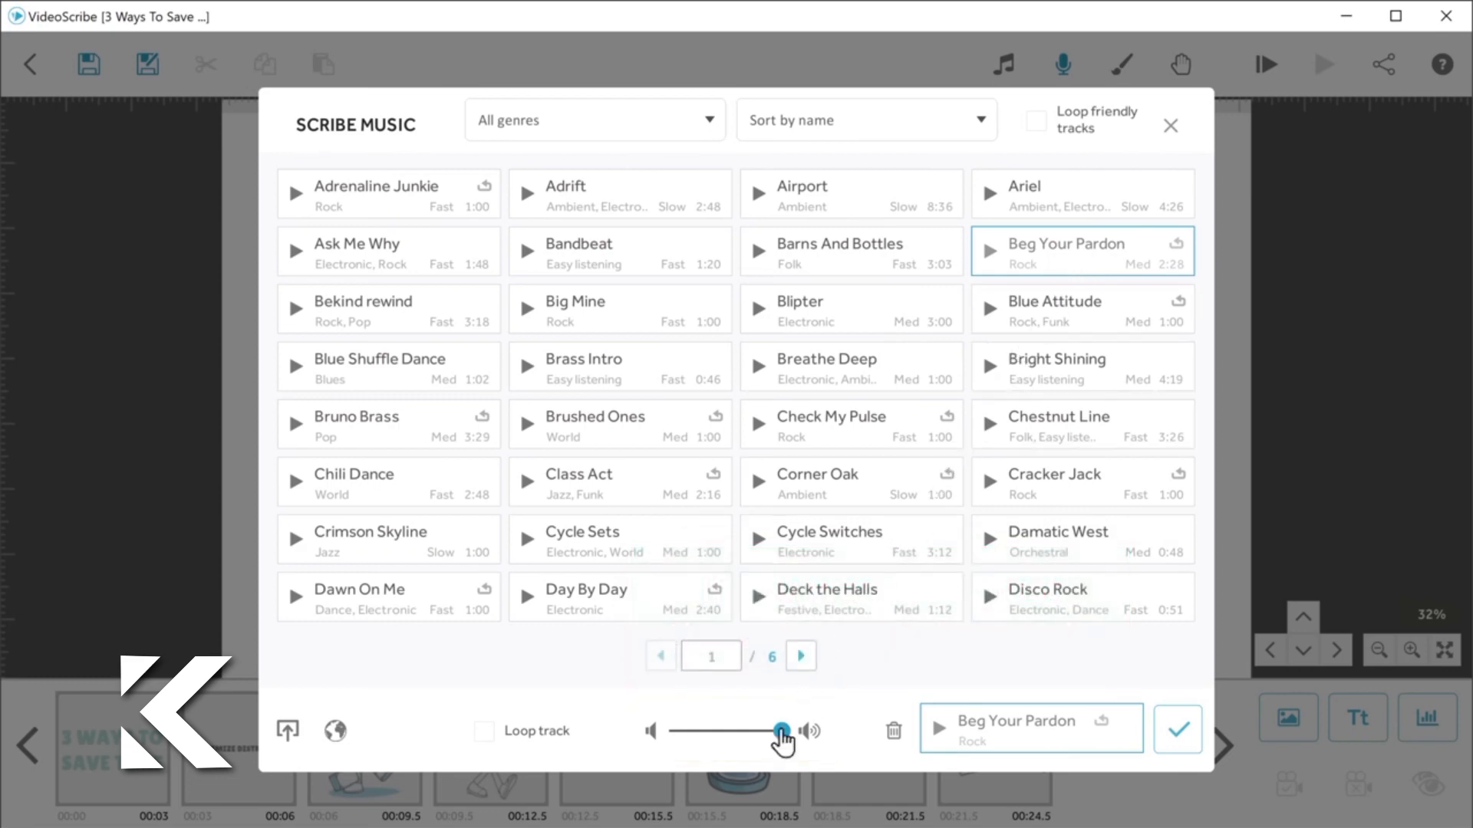
pyautogui.moveTo(779, 732); pyautogui.dragTo(702, 734)
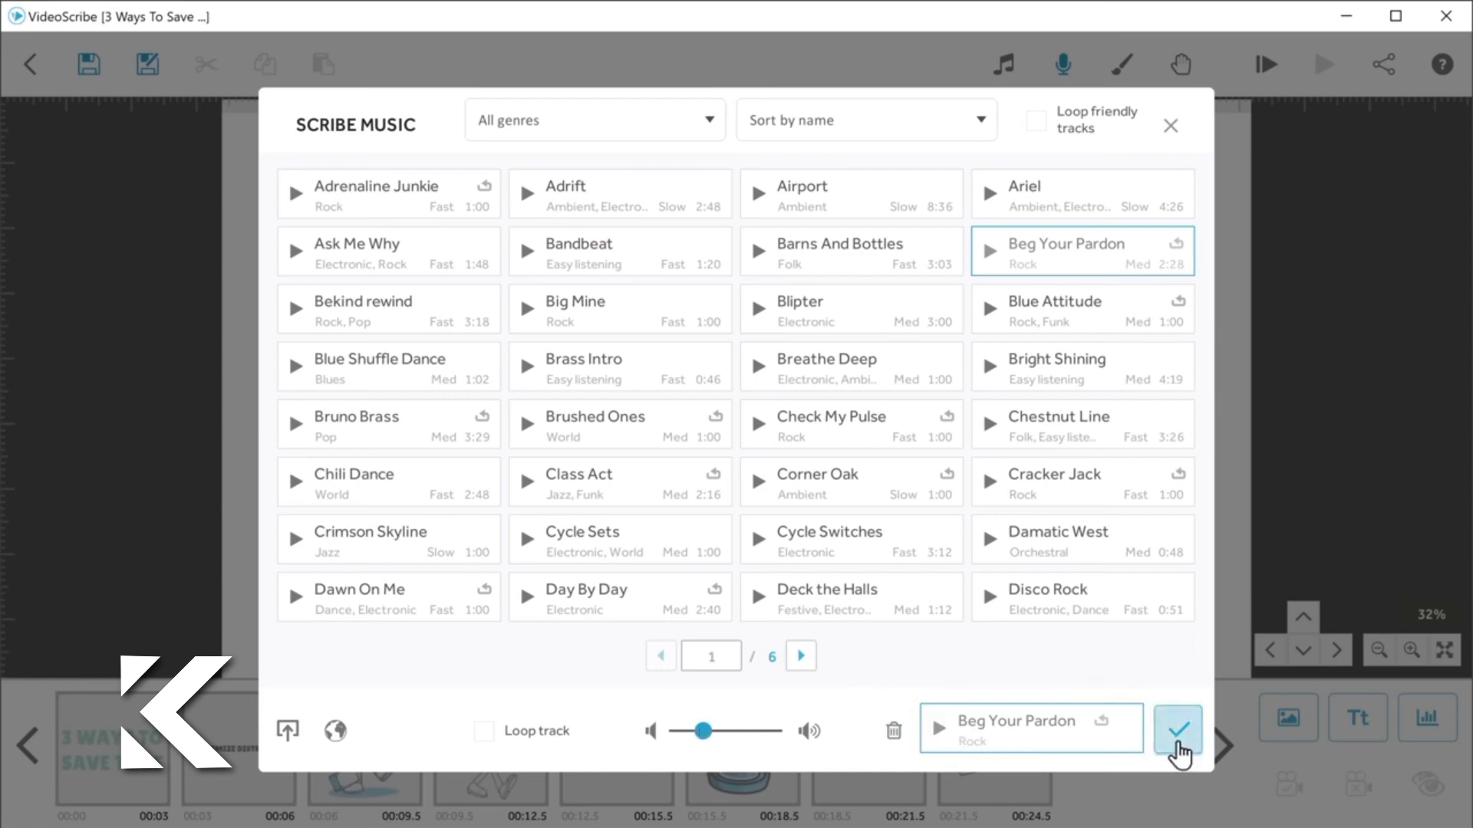
pyautogui.click(1178, 742)
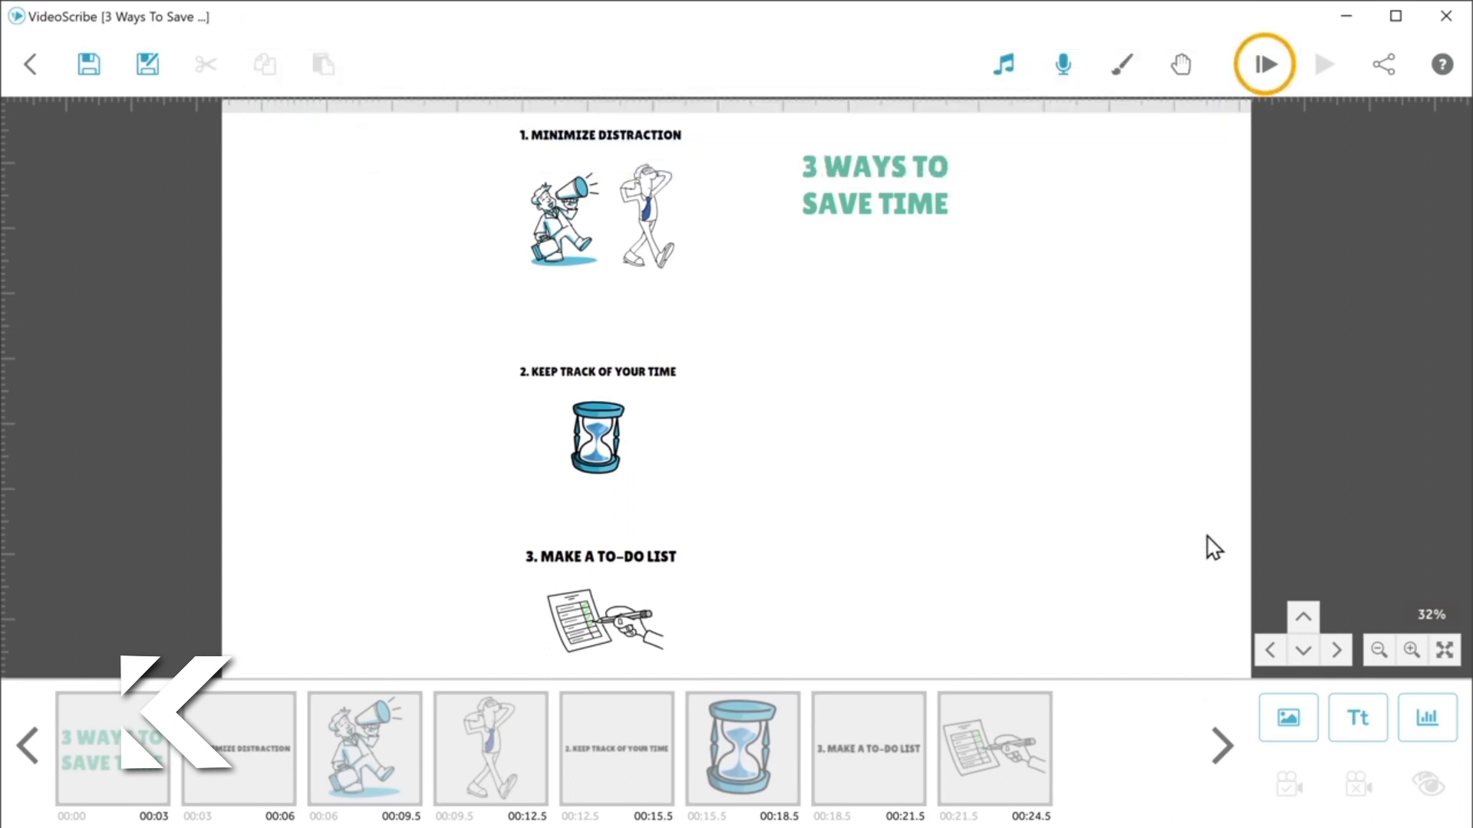
pyautogui.click(1267, 68)
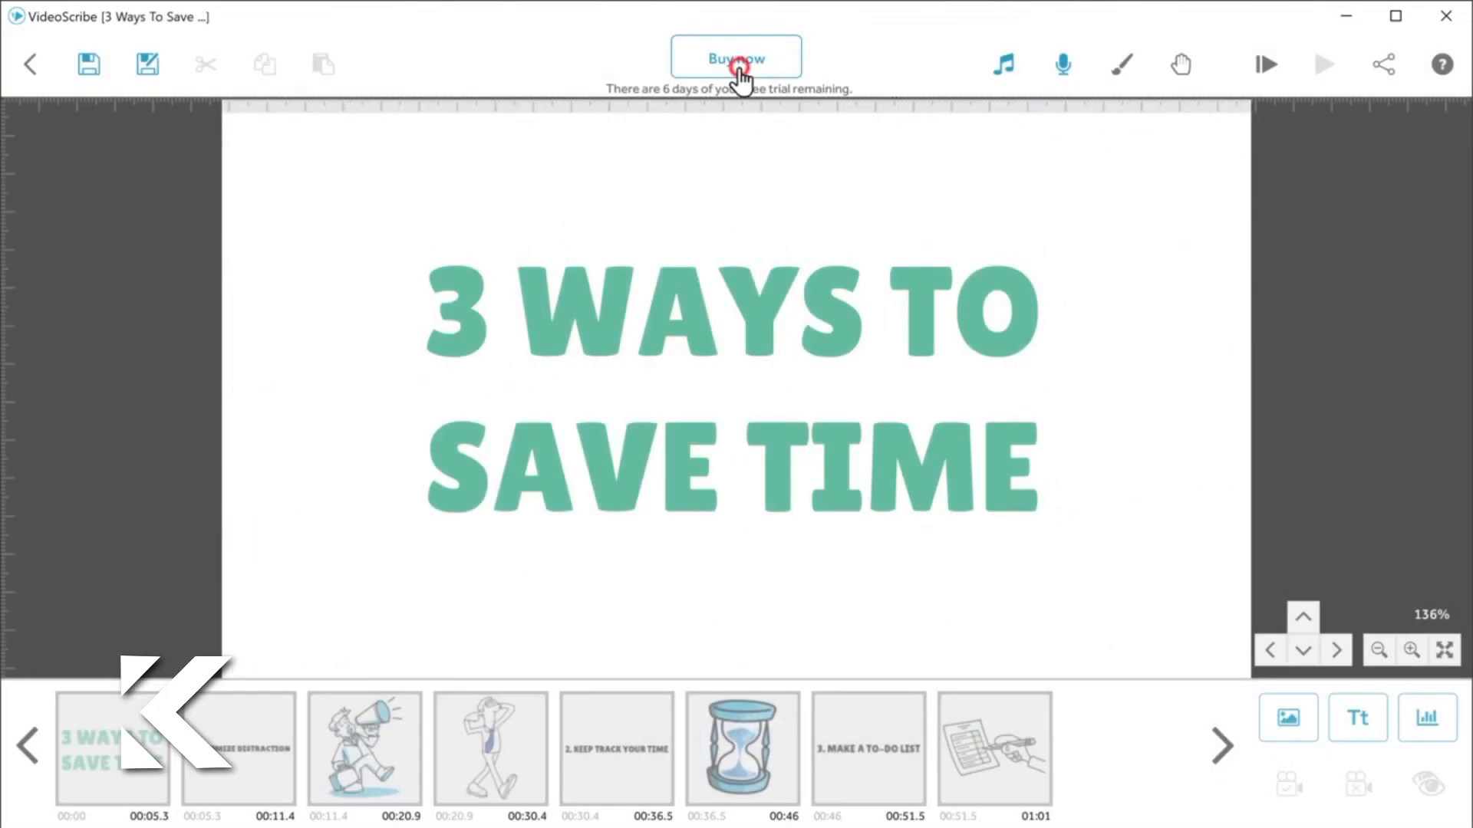
# Step: Start buying the US$ 20.65 Monthly plan on the VideoScribe pricing page and fill in the customer's e-mail, first name and last name
pyautogui.click(738, 67)
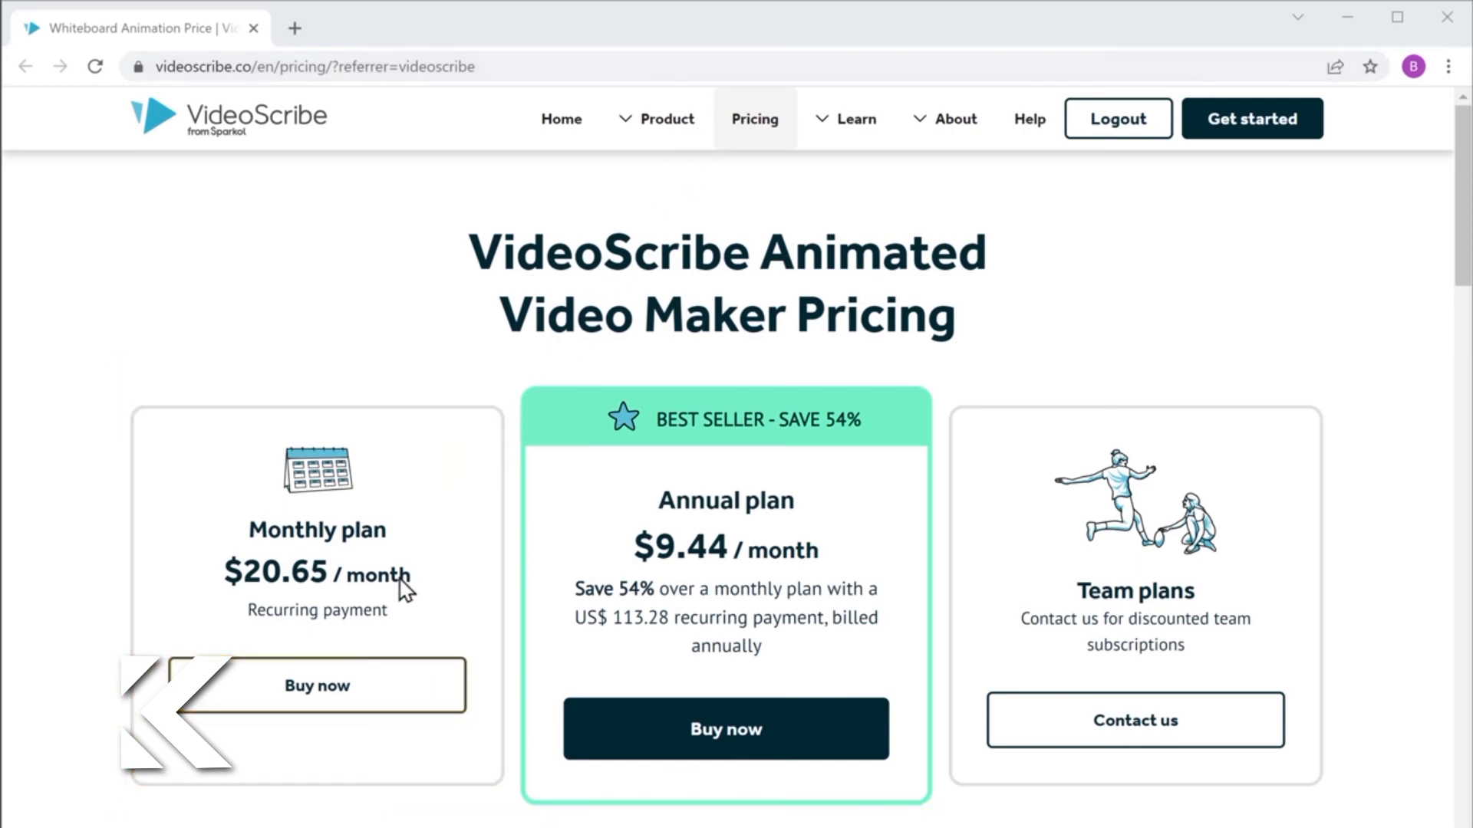
pyautogui.click(316, 700)
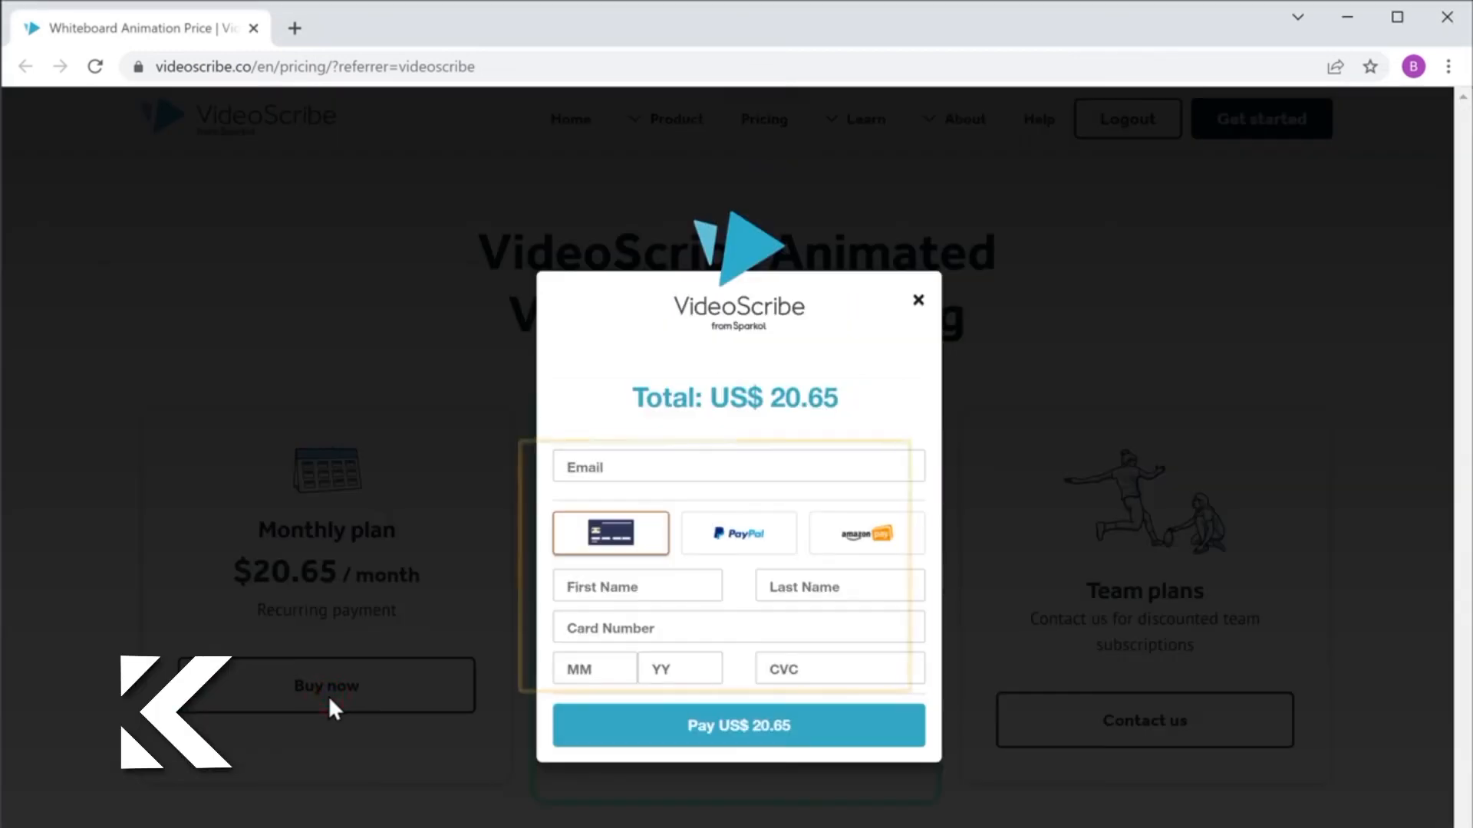
pyautogui.click(564, 466)
pyautogui.press('Tab')
pyautogui.press('Tab')
# Step: Enter the card number, expiry month and year, and CVC, and pay the US$ 20.65 for the Monthly plan
pyautogui.press('Tab')
pyautogui.write('4242 4242 4242 4242')
pyautogui.press('Tab')
pyautogui.write('04')
pyautogui.press('Tab')
pyautogui.write('24')
pyautogui.press('Tab')
pyautogui.write('732')
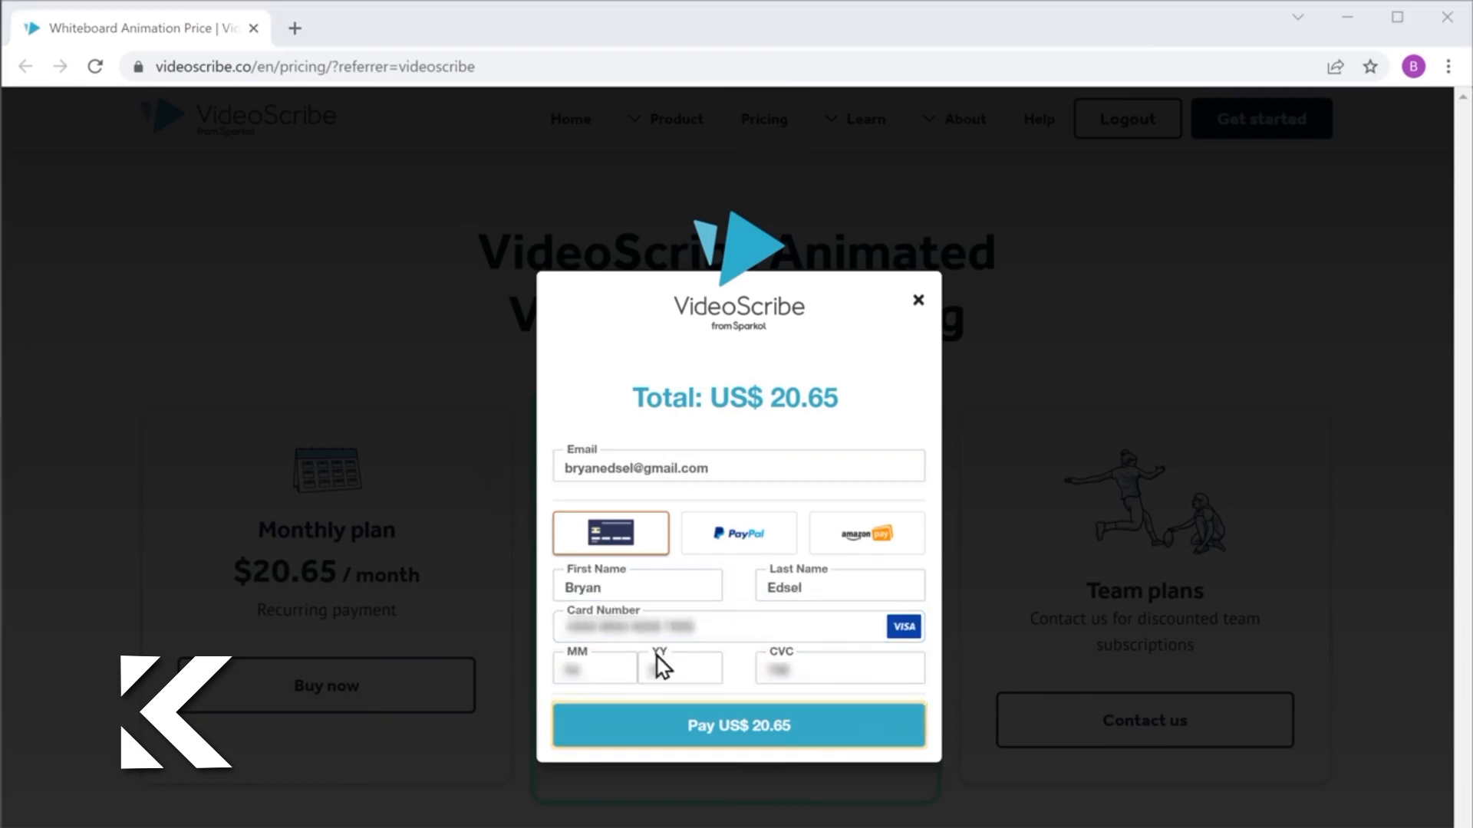
pyautogui.click(734, 734)
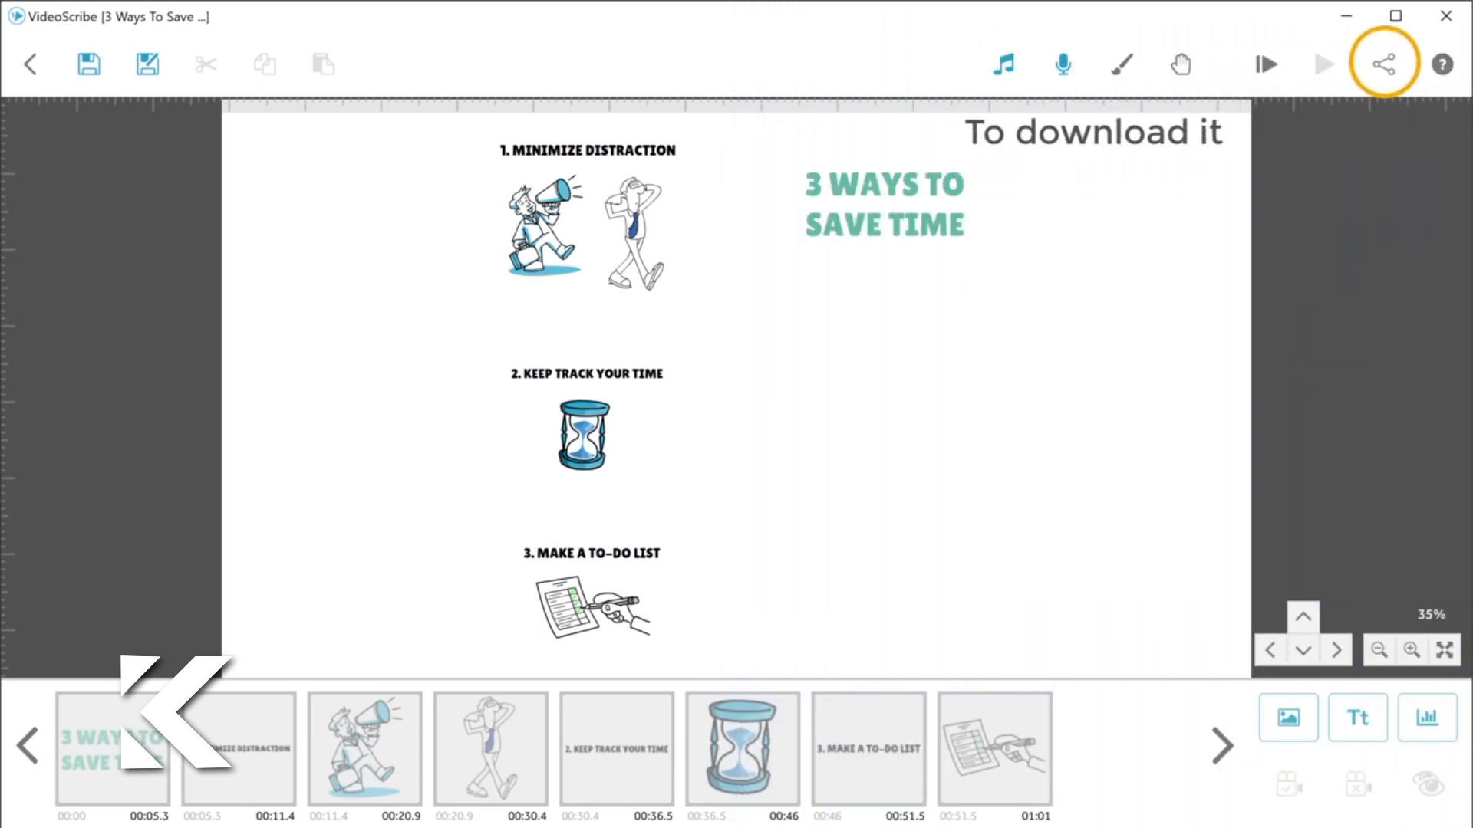
# Step: Download the scribe as a Quicktime MOV named "3 Ways To Save Time", size 640 (Normal), frame rate 15, in the desktop's Files folder
pyautogui.click(1384, 67)
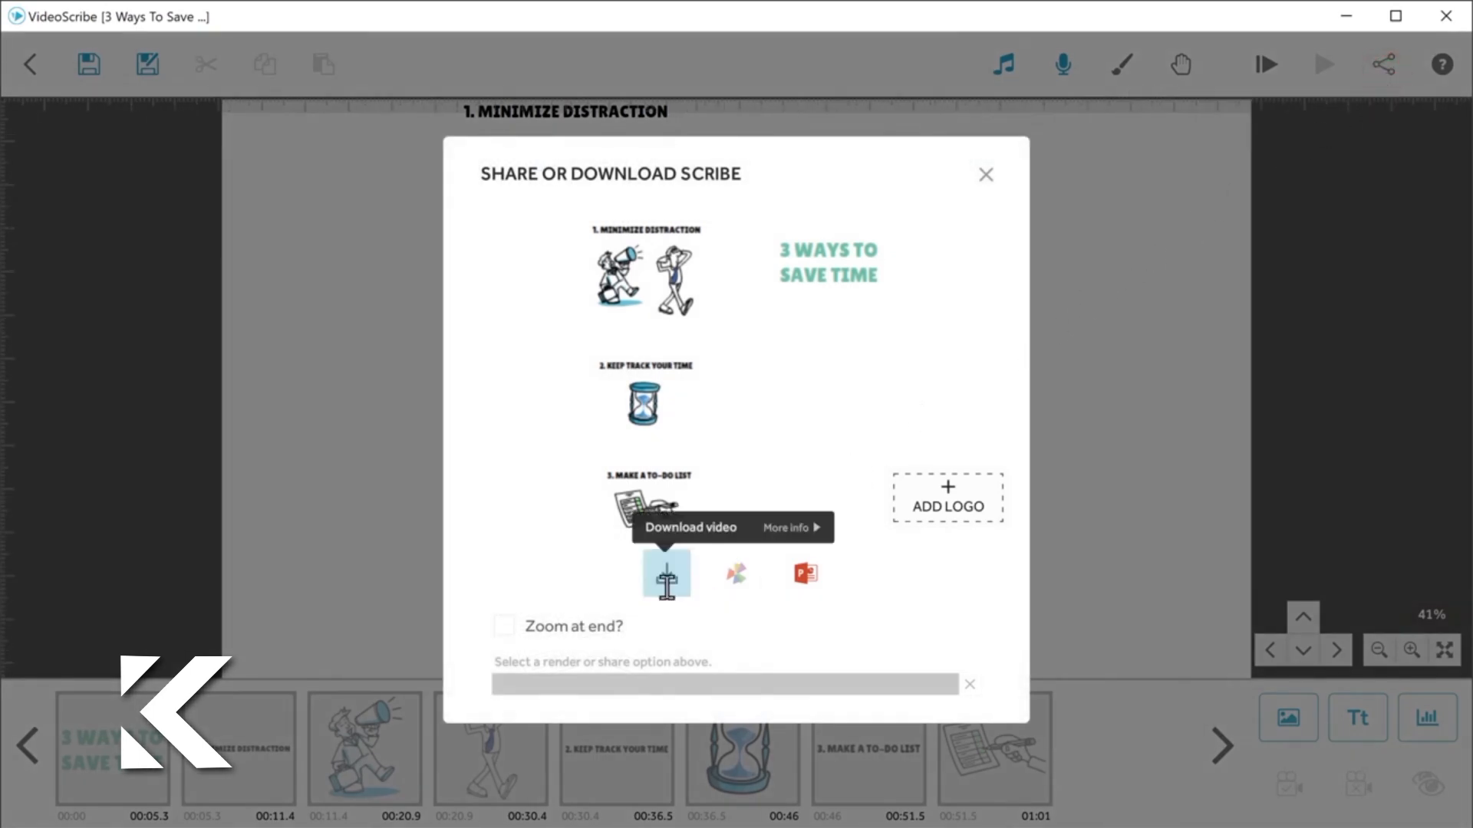
pyautogui.click(667, 579)
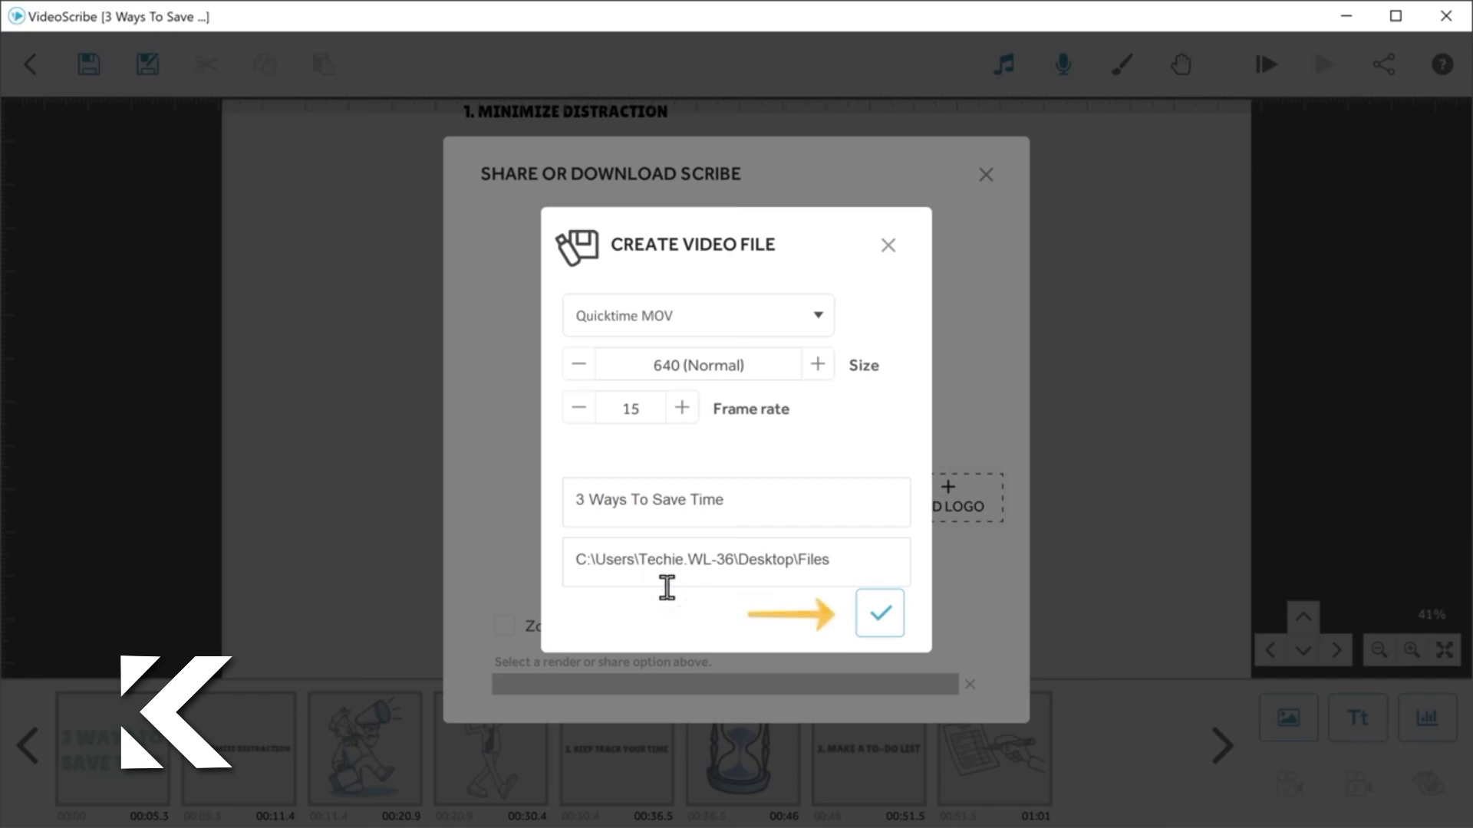
pyautogui.click(880, 614)
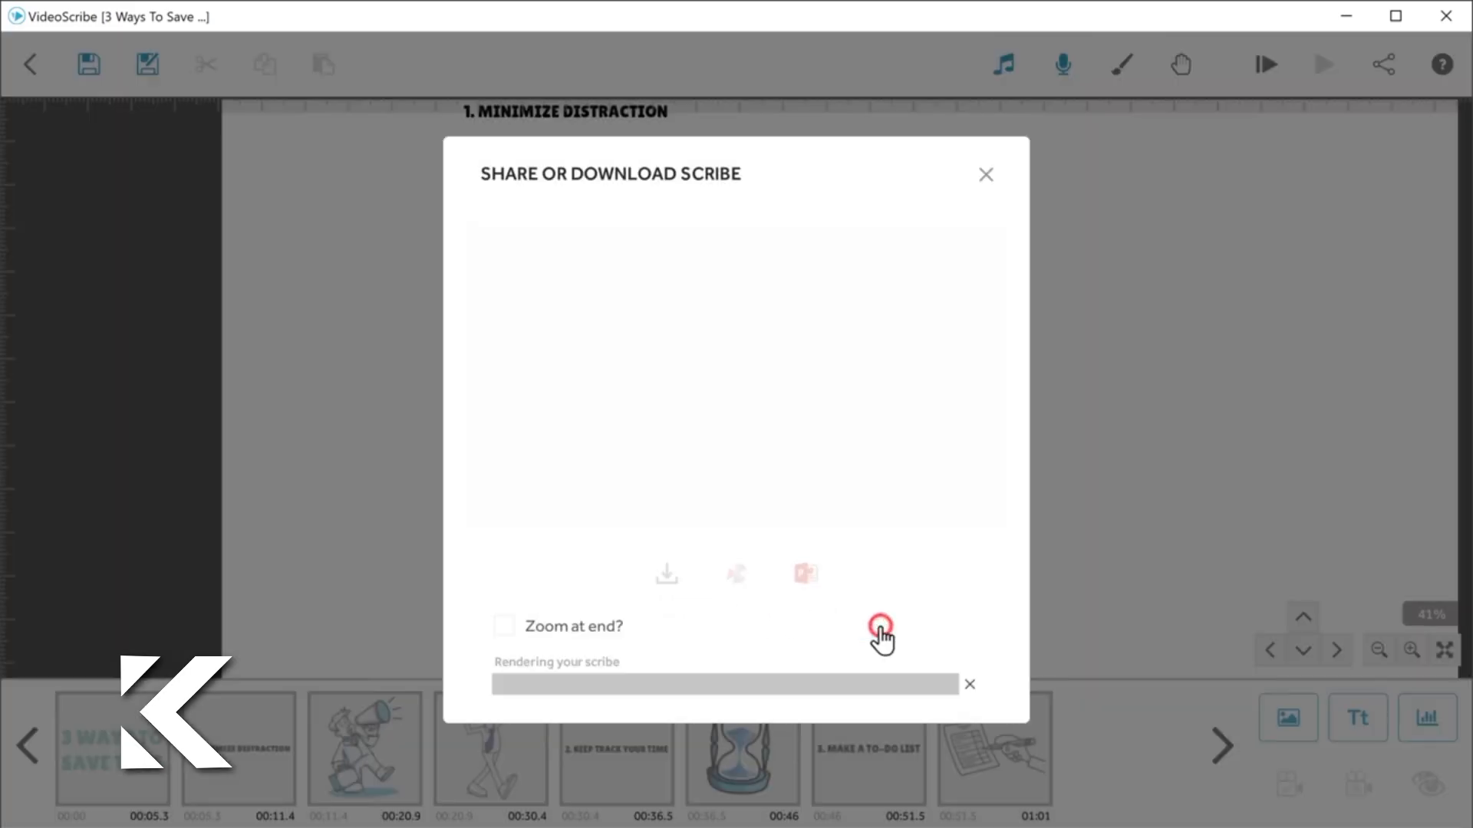